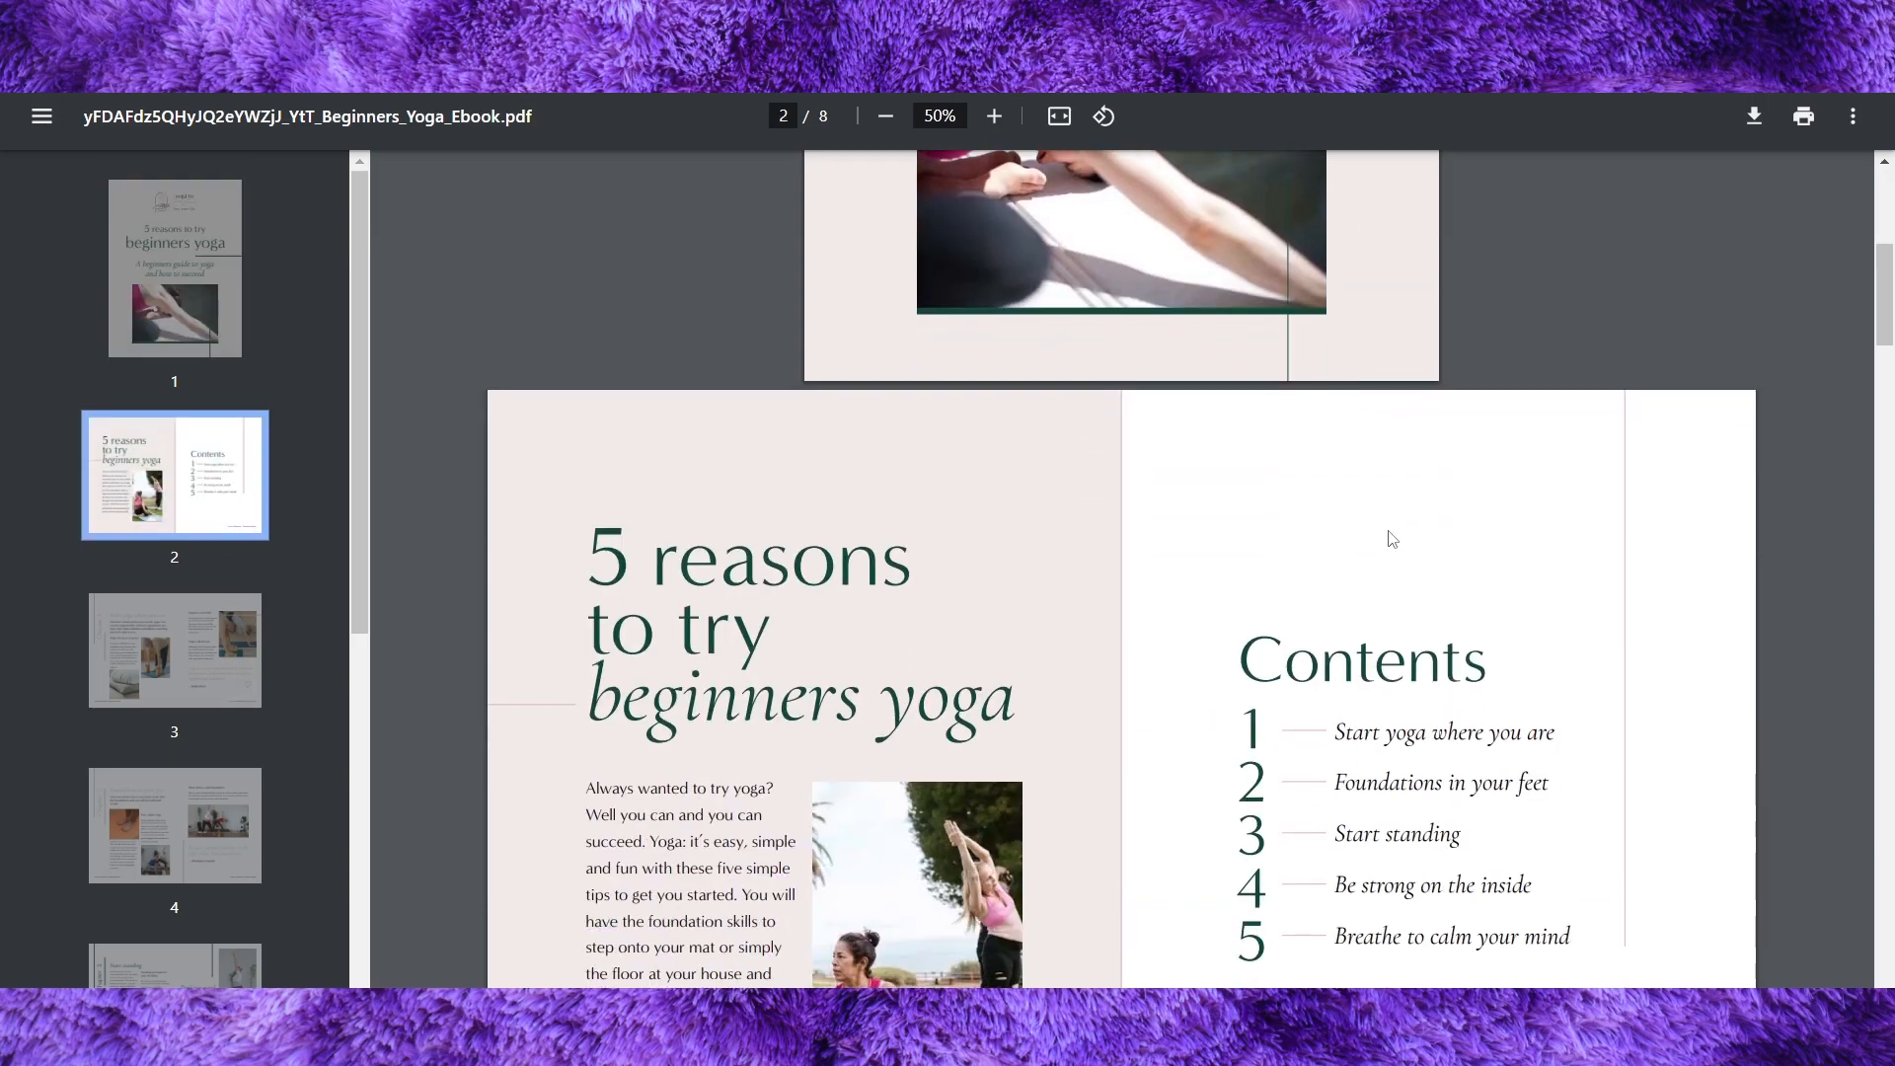
# Step: Look through the cover, contents and first chapter of the English beginners yoga ebook PDF
pyautogui.scroll(5, 1392, 538)
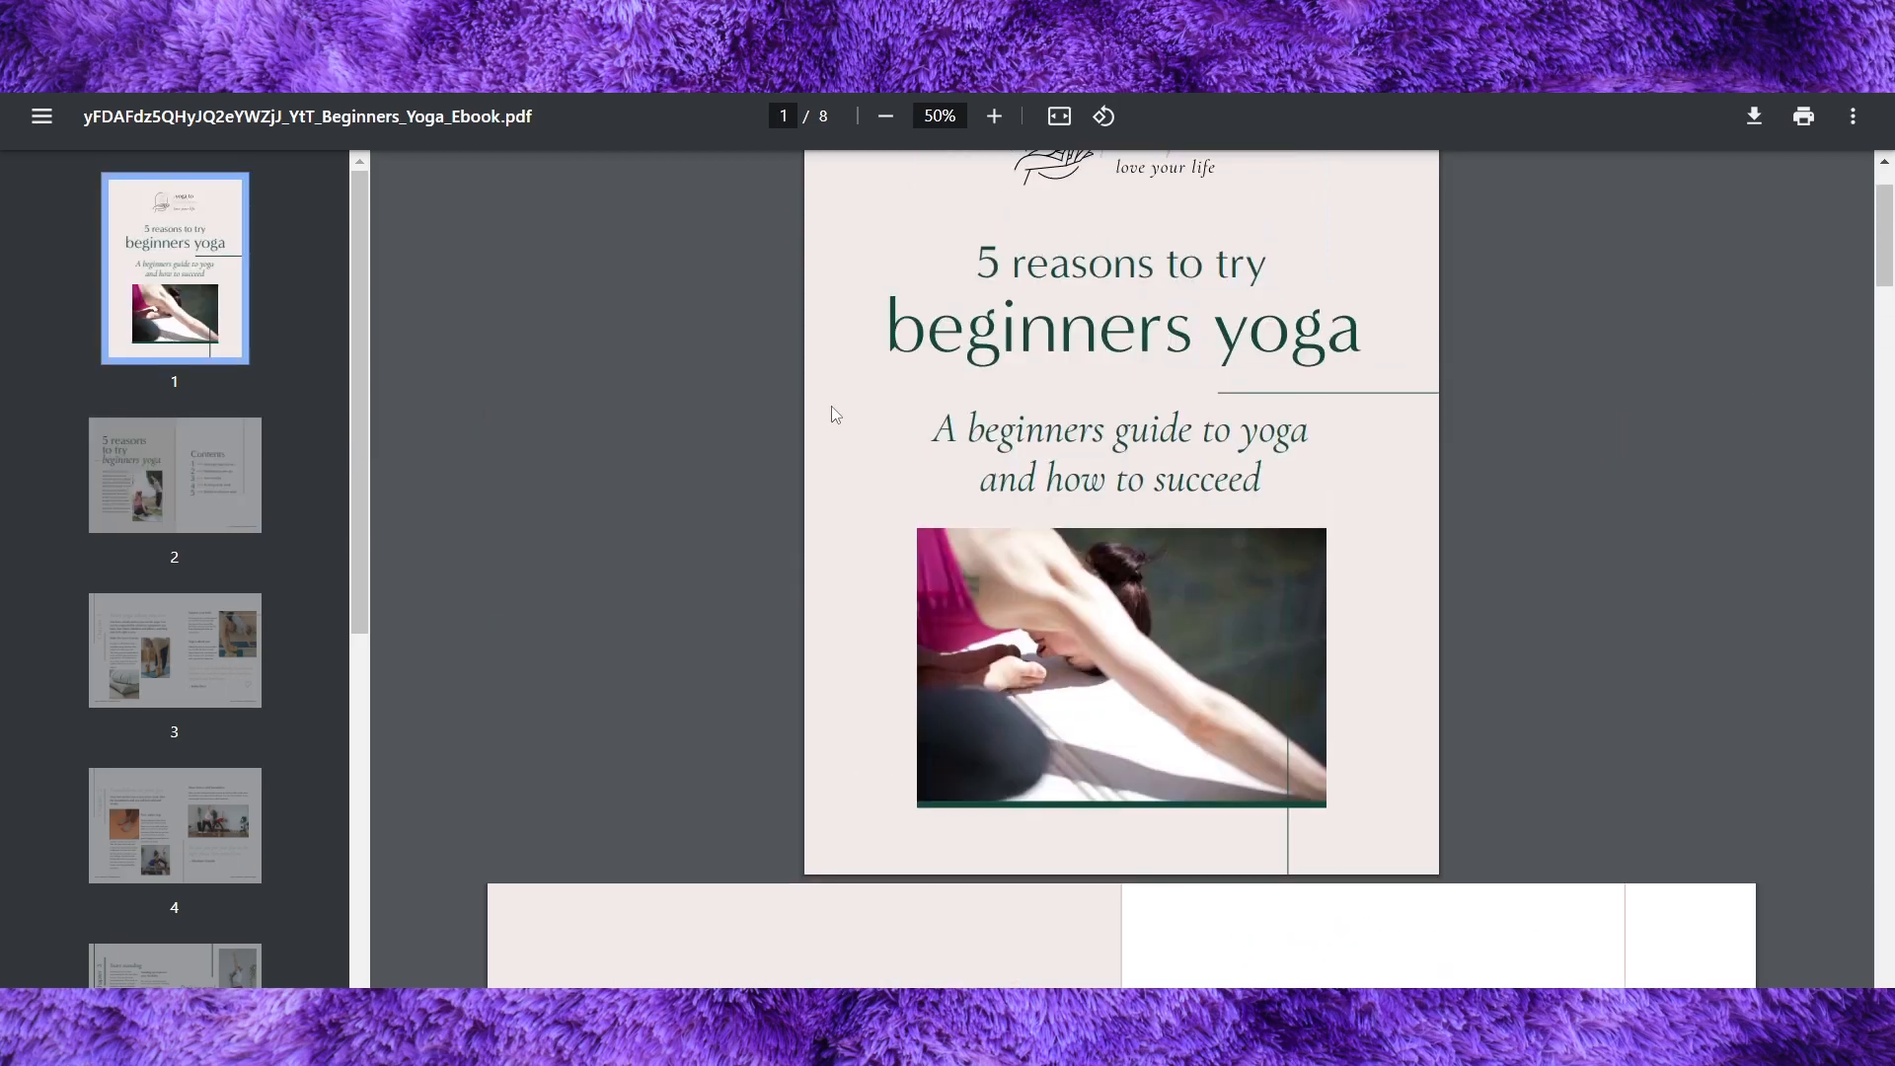
pyautogui.scroll(-7, 1112, 358)
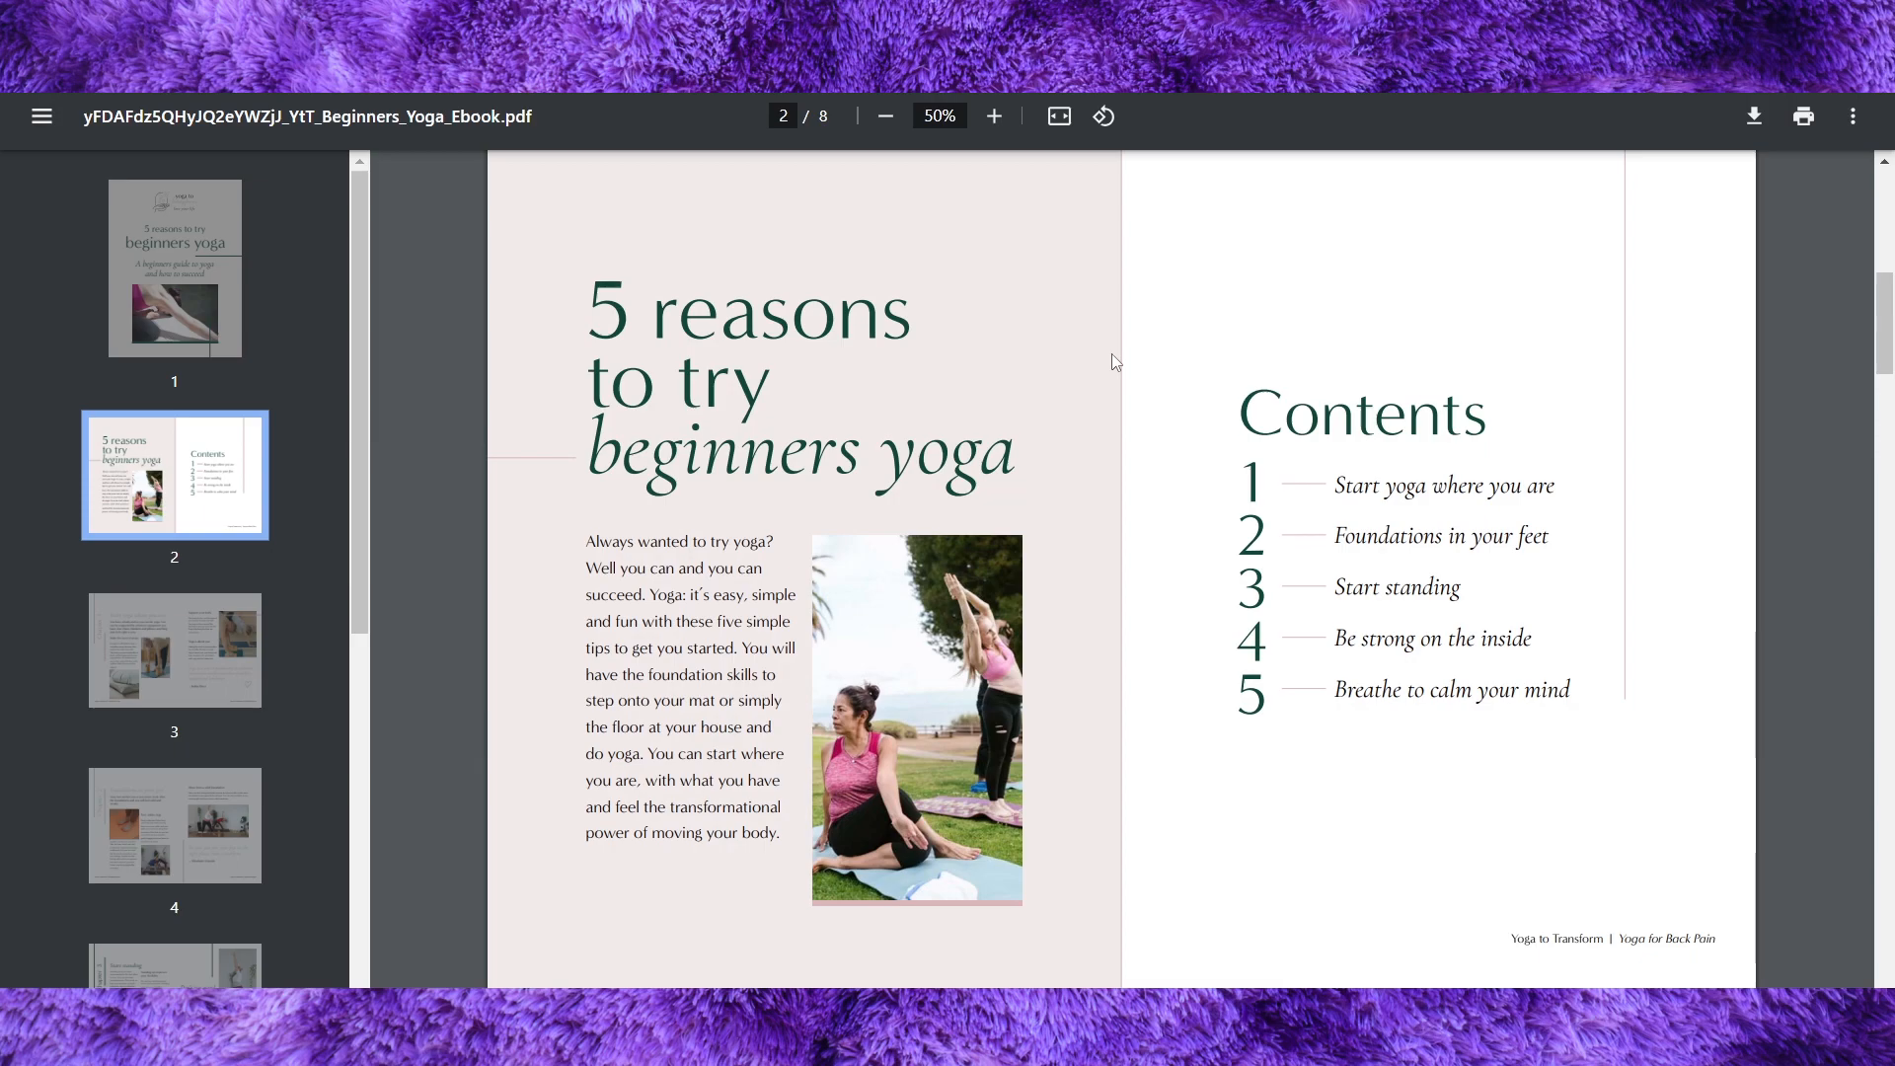
pyautogui.scroll(-6, 1112, 357)
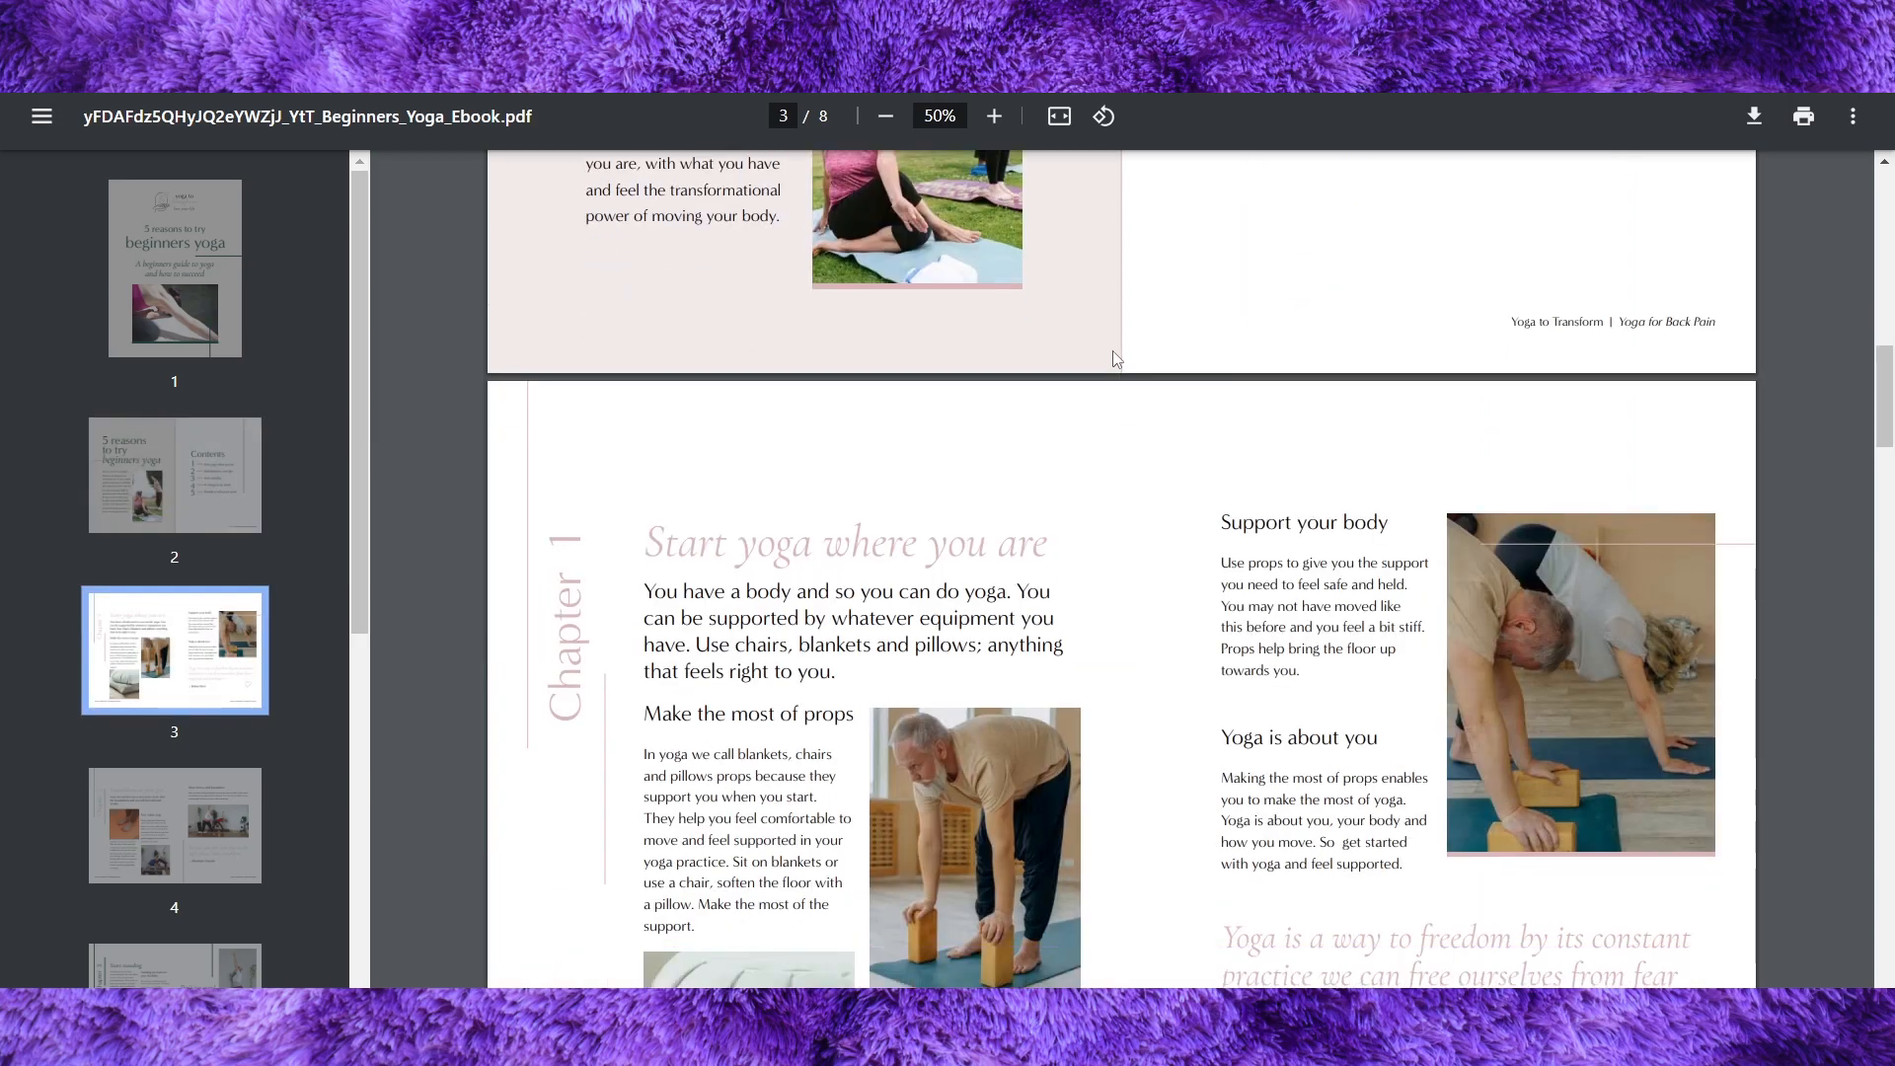
pyautogui.scroll(-5, 1111, 357)
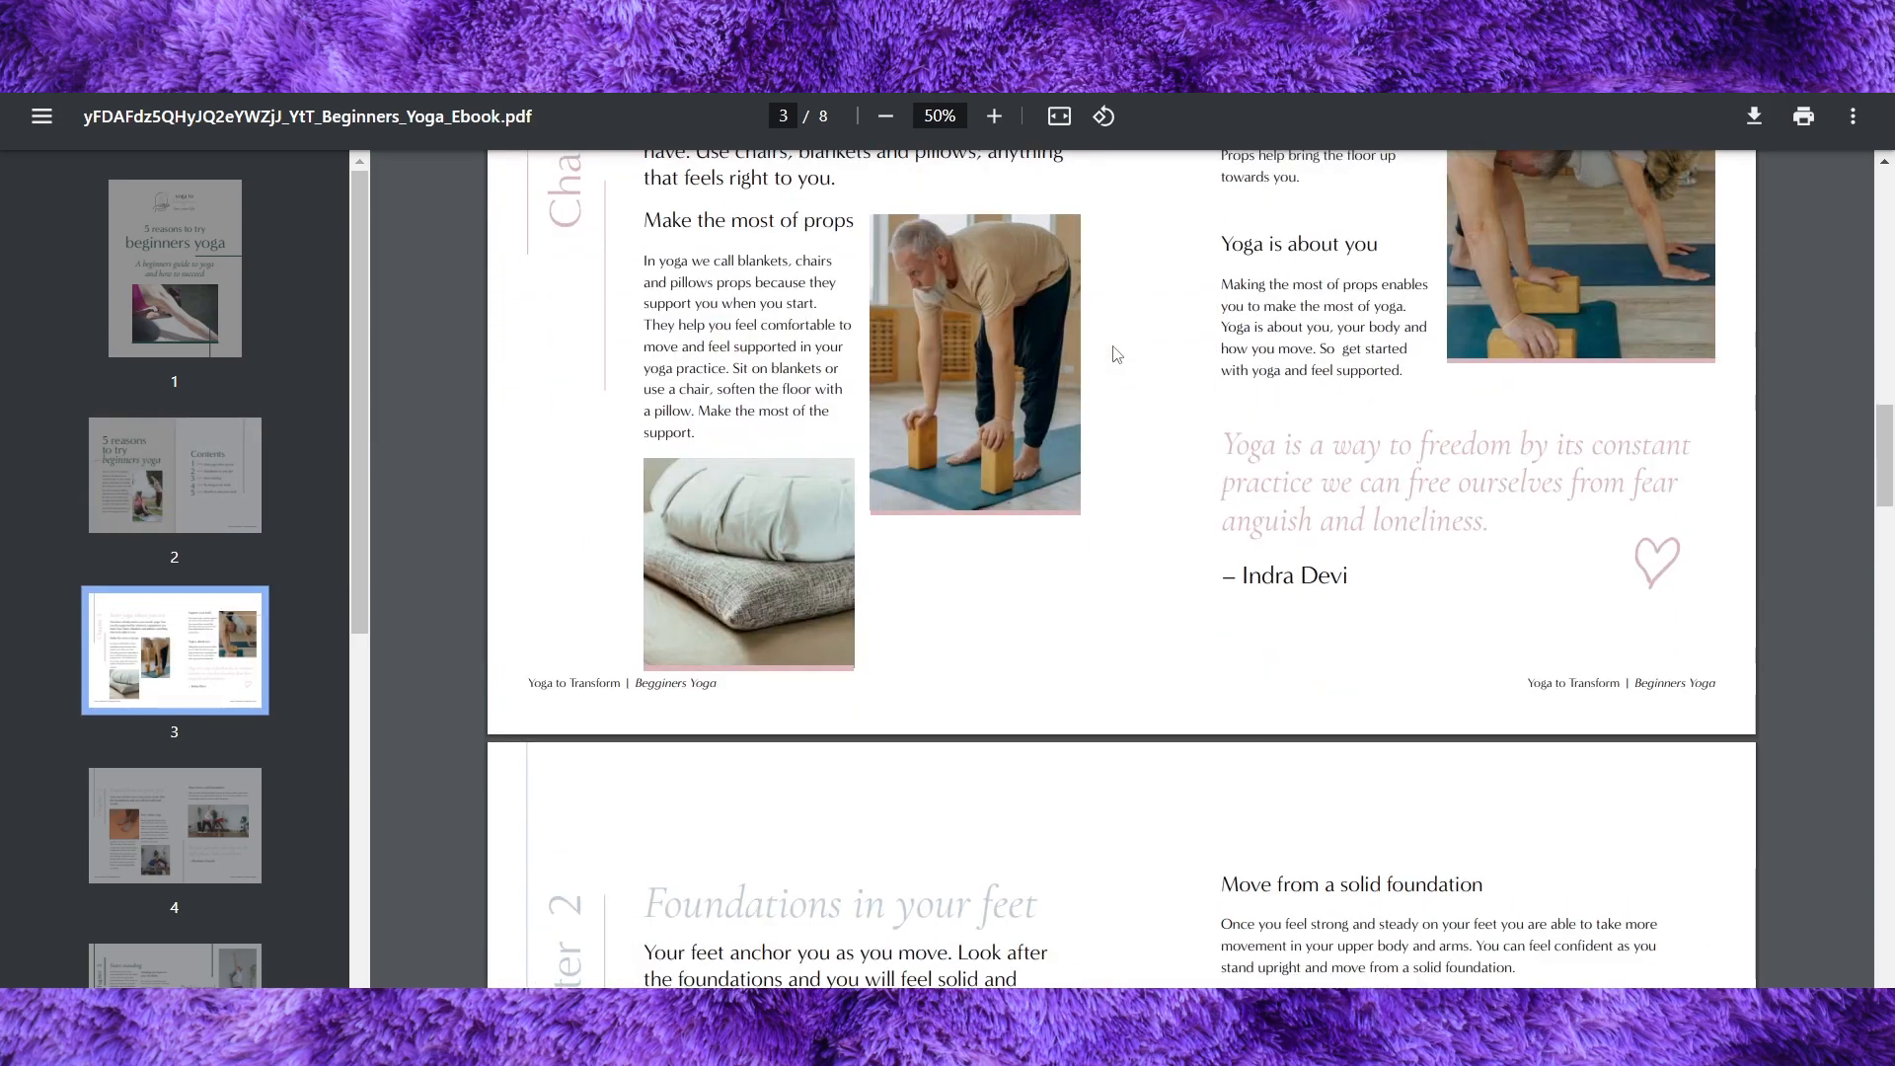
pyautogui.scroll(10, 1116, 354)
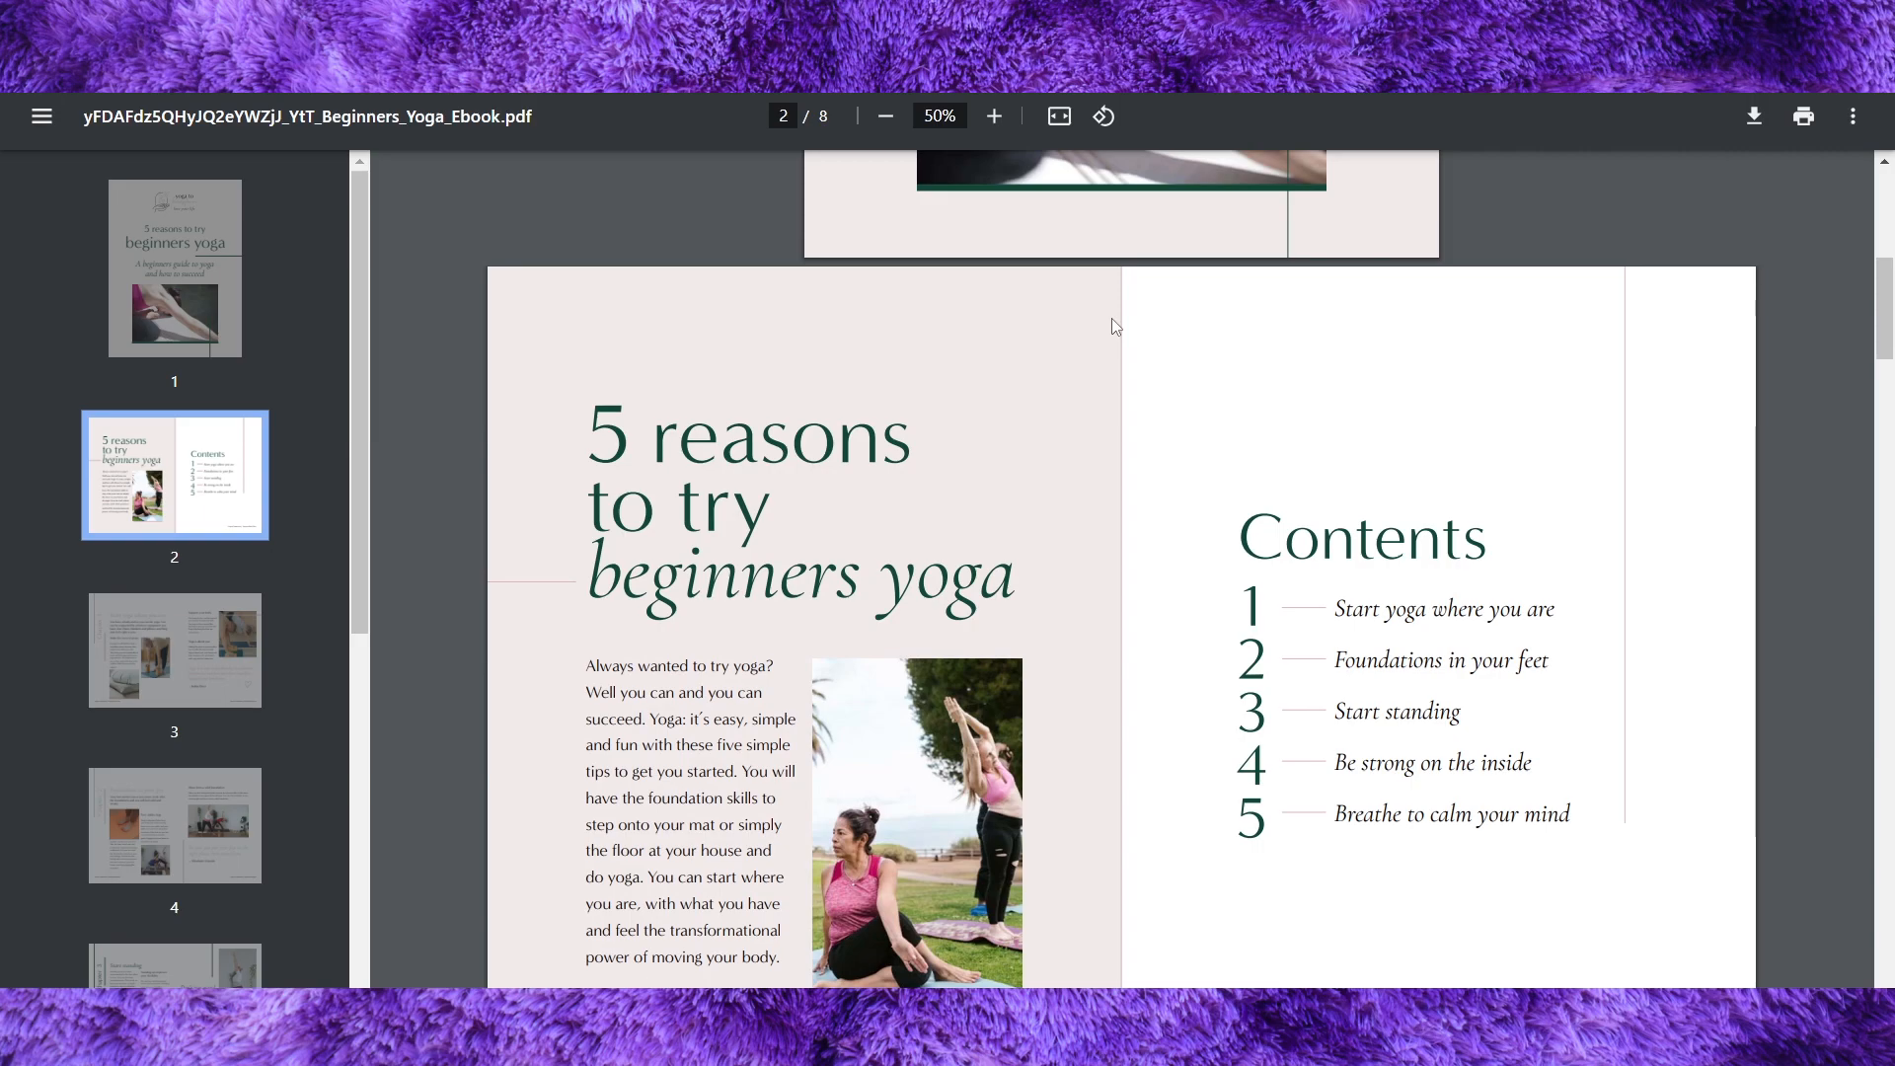
pyautogui.scroll(8, 1111, 318)
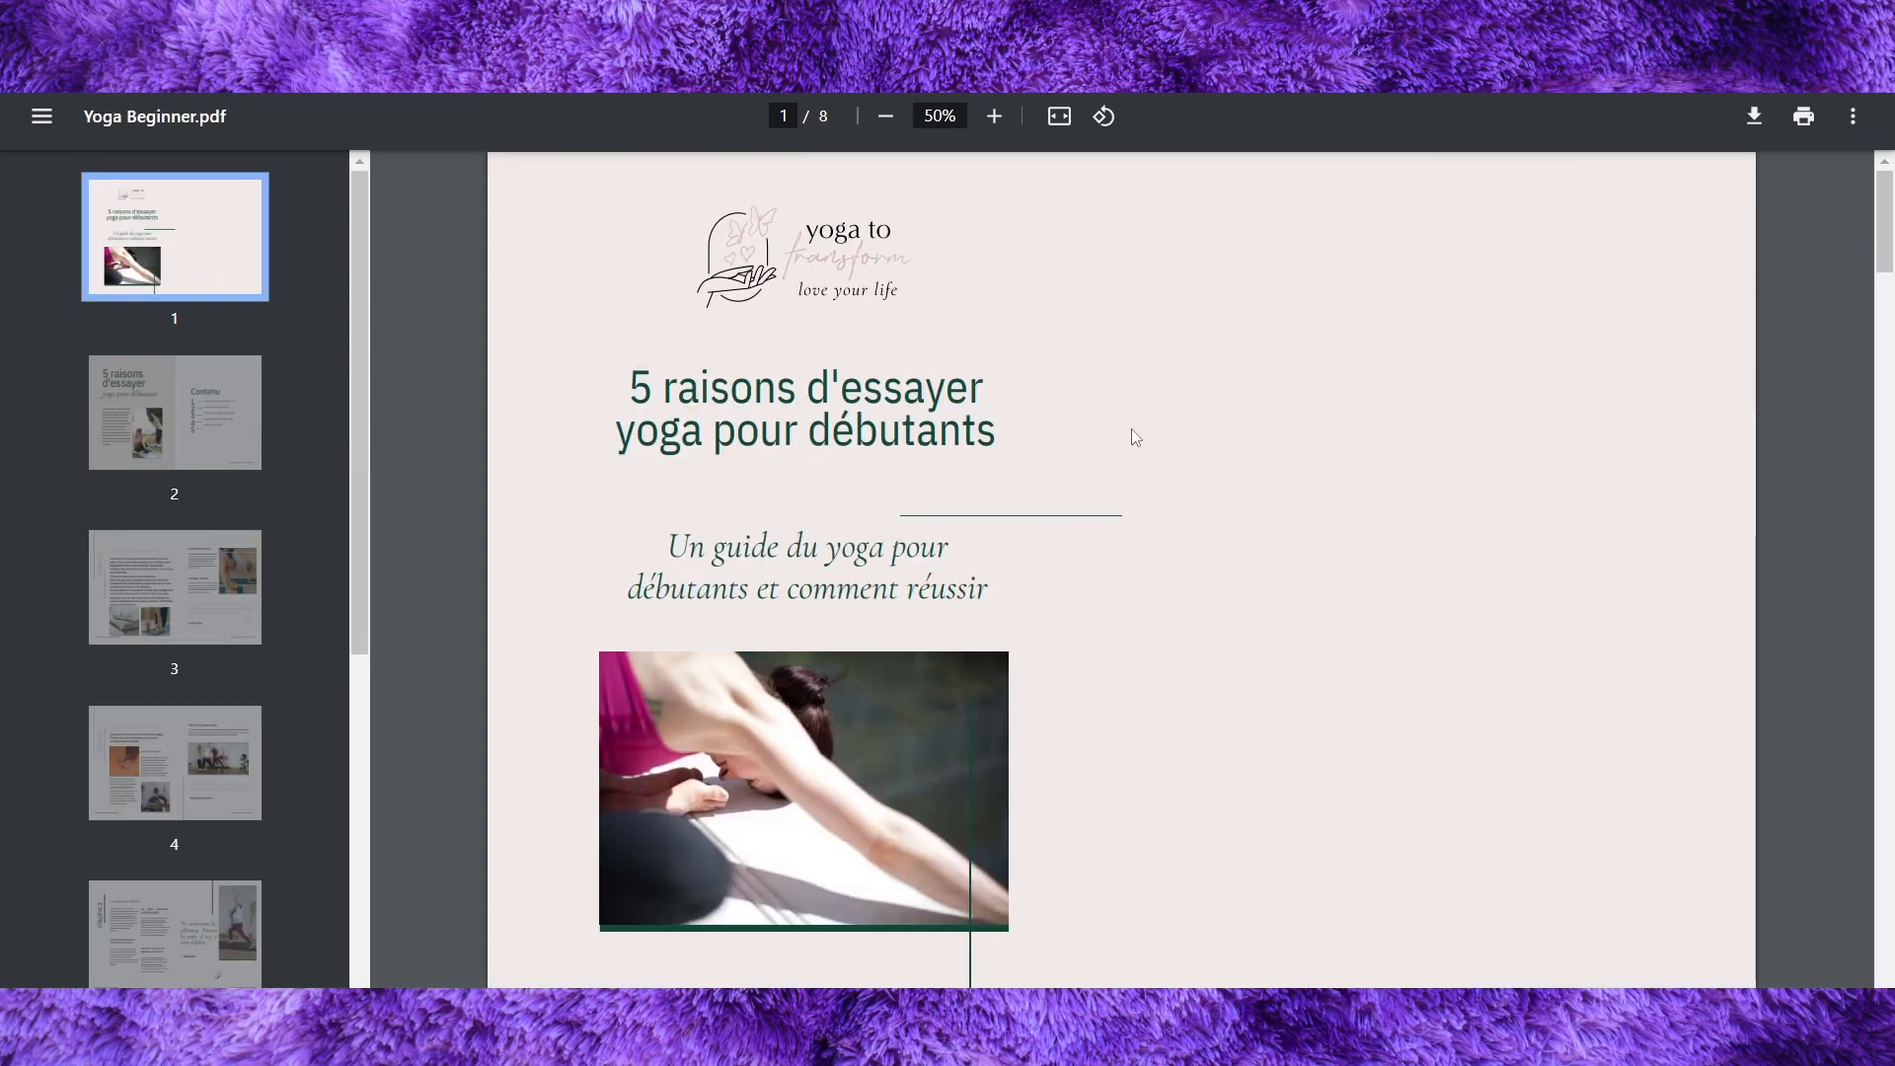
# Step: Look through the French version, Yoga Beginner.pdf, from the cover to chapter 2 and back
pyautogui.scroll(-7, 1132, 430)
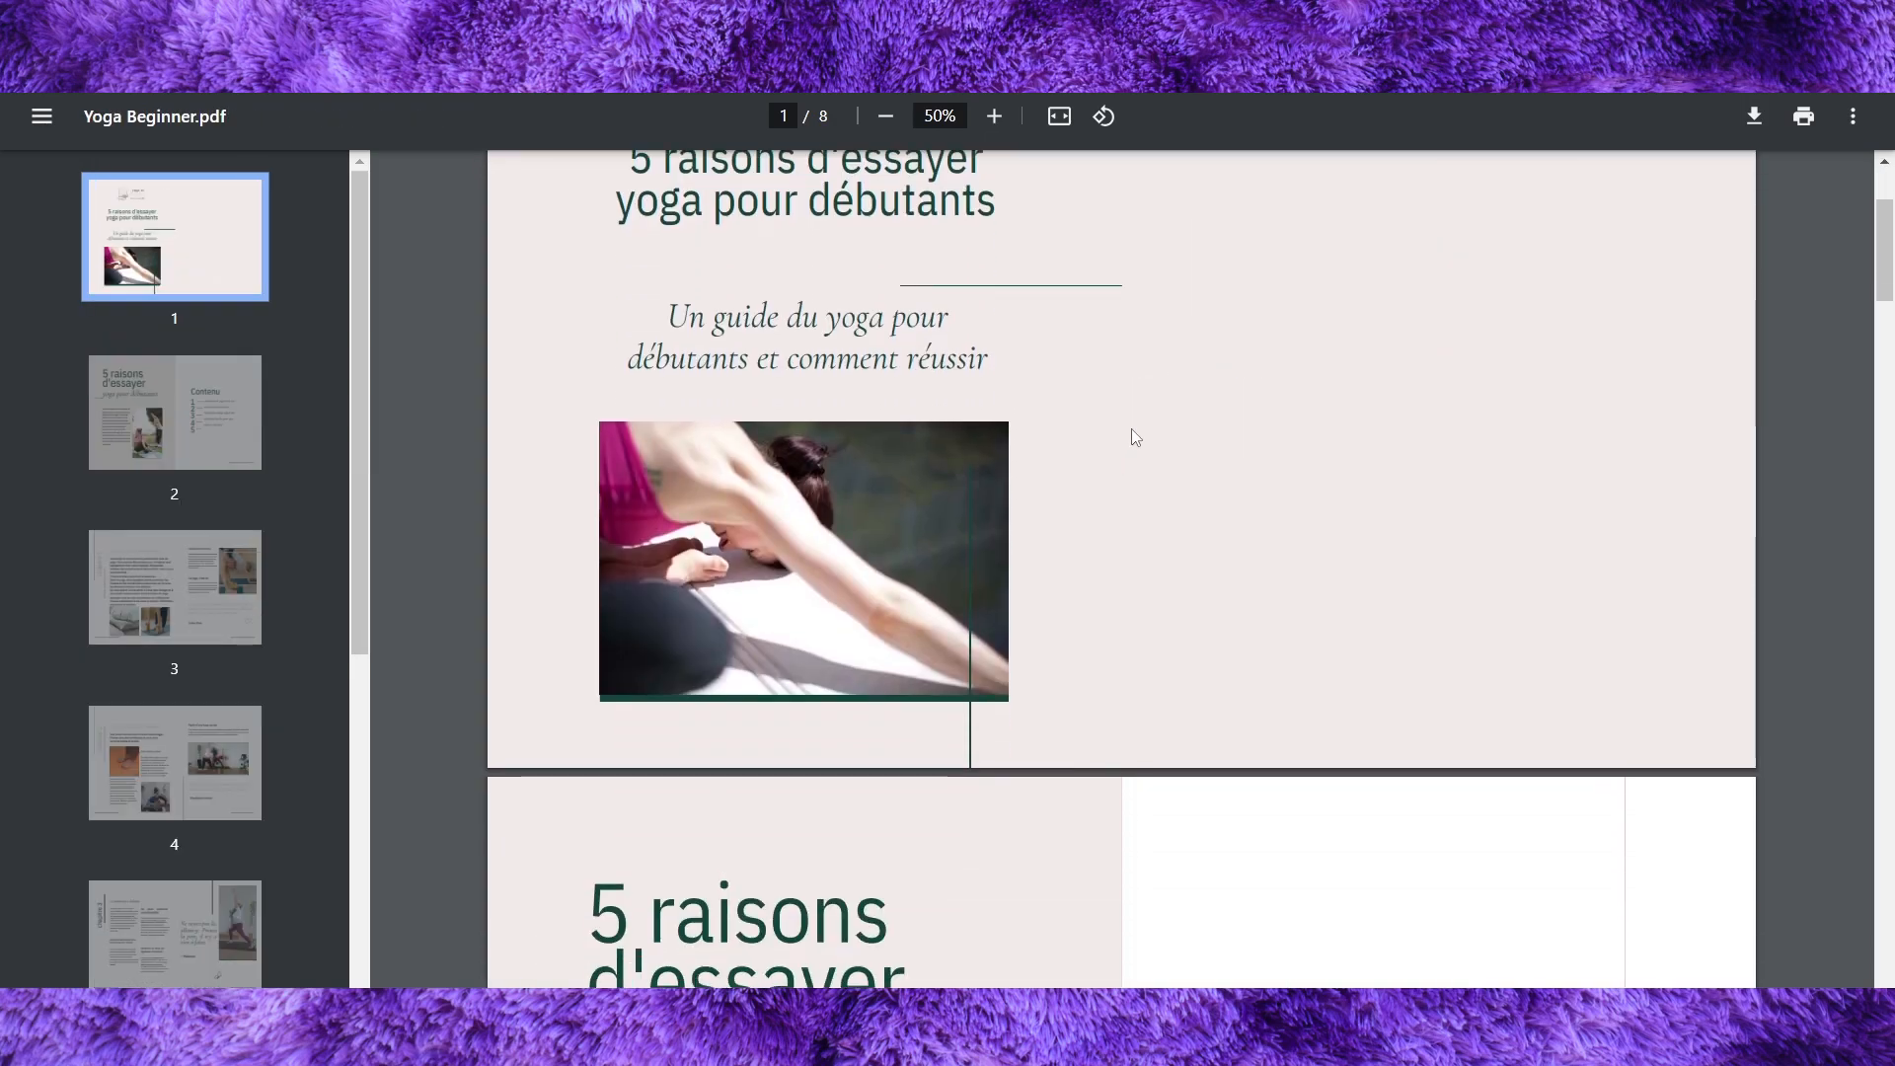
pyautogui.scroll(-1, 1136, 435)
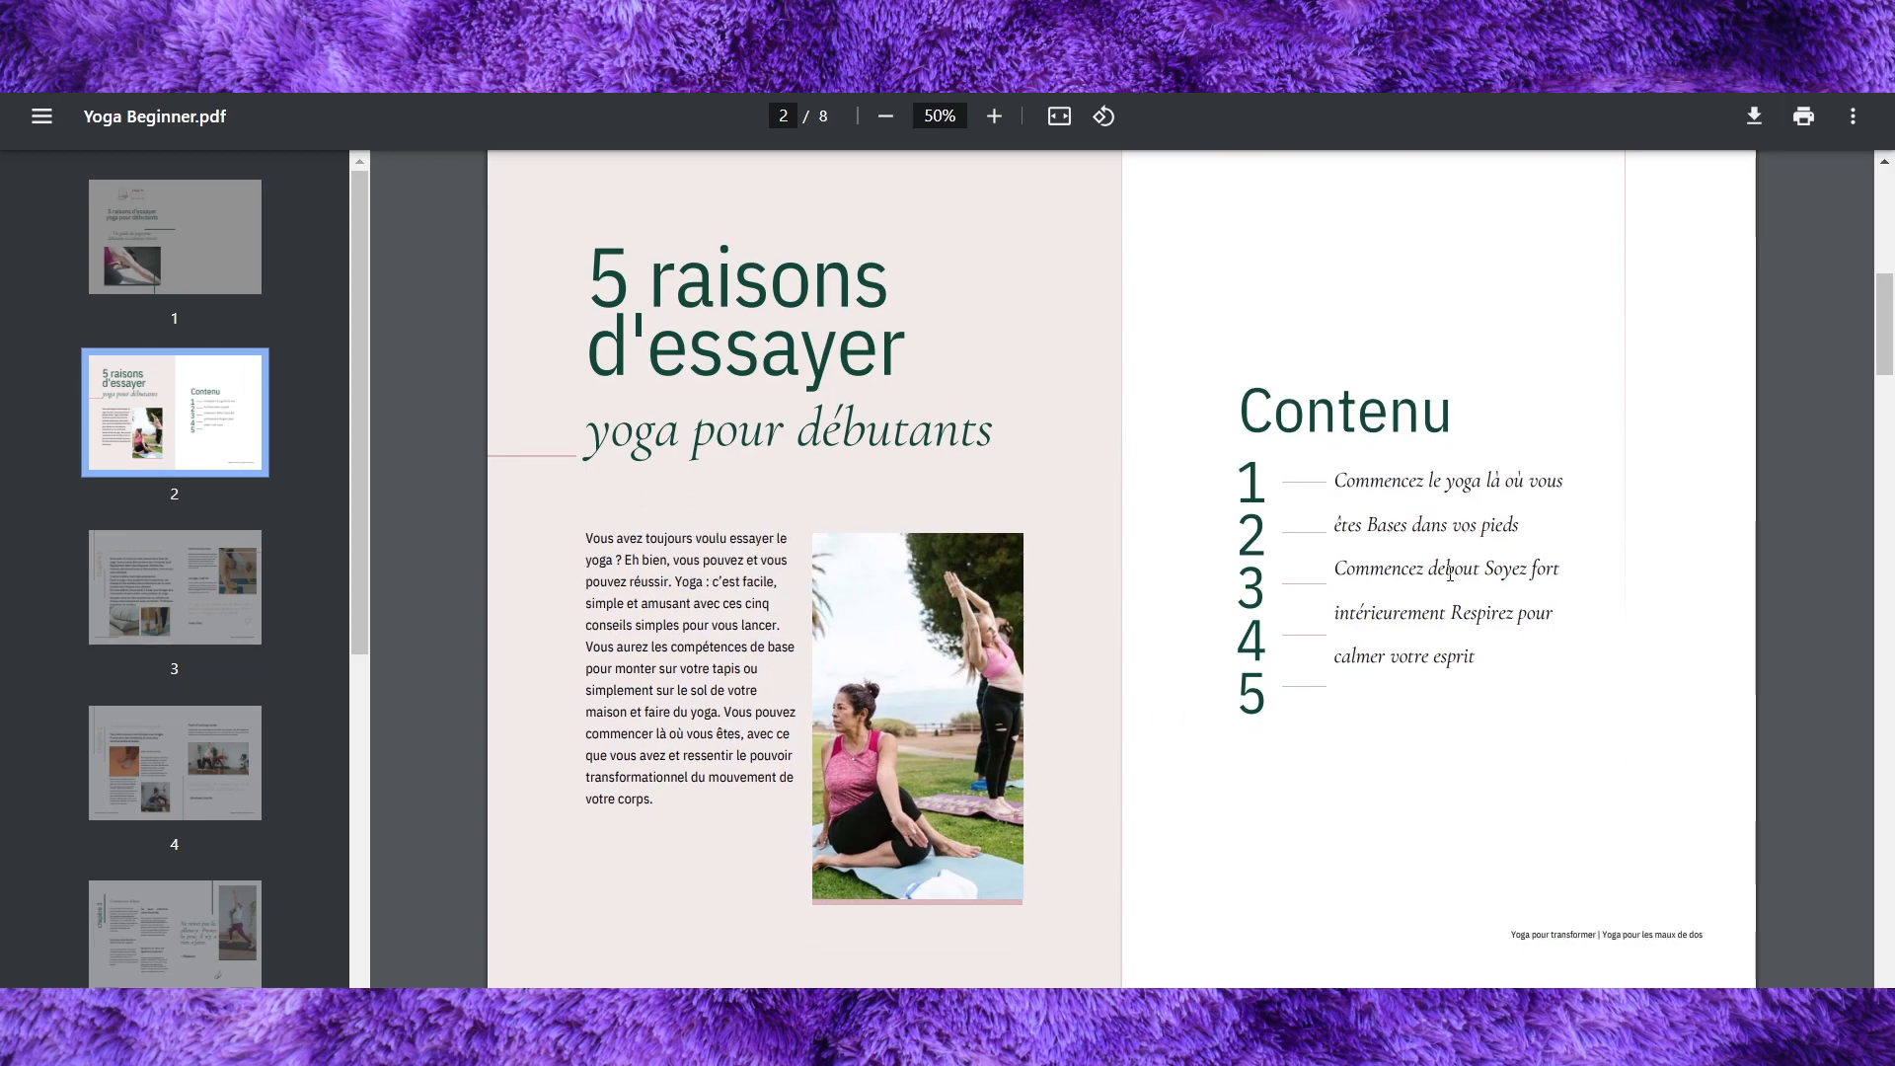
pyautogui.scroll(-6, 1356, 666)
pyautogui.scroll(-6, 1427, 482)
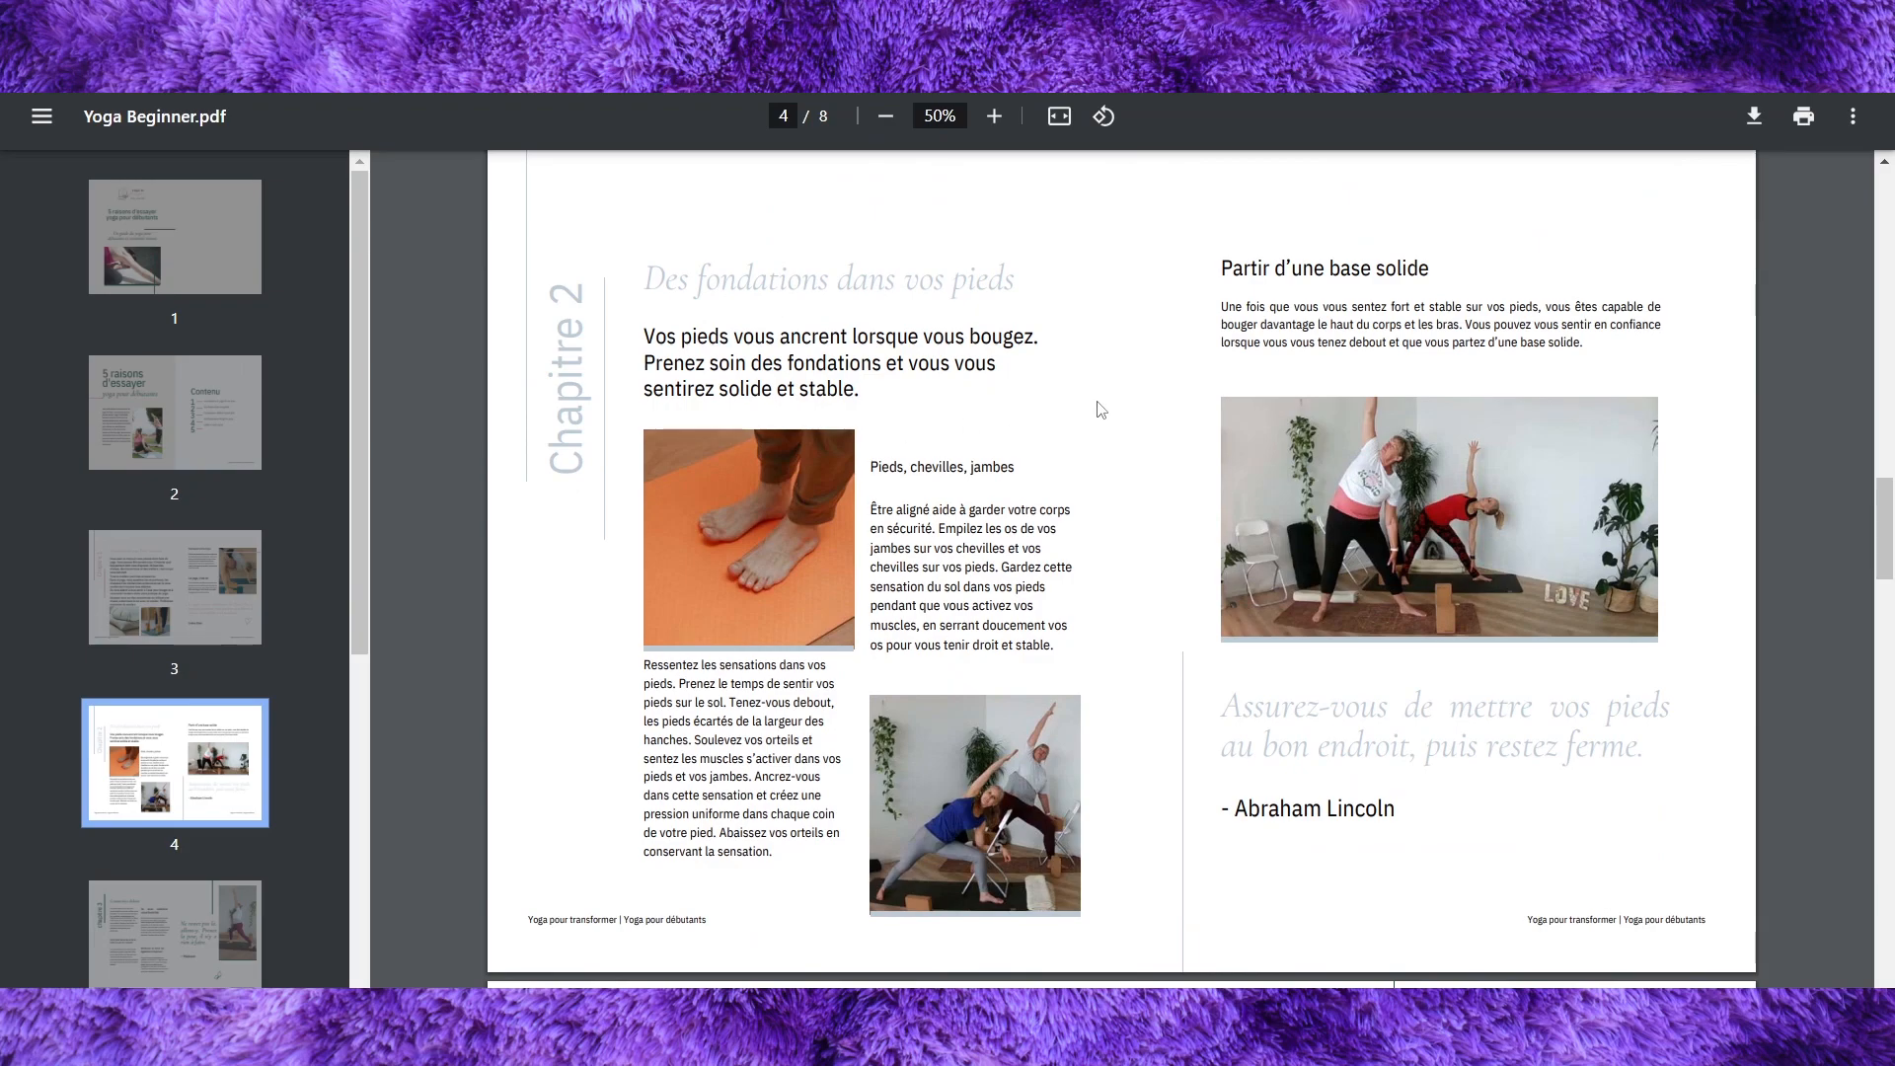
pyautogui.scroll(10, 1102, 409)
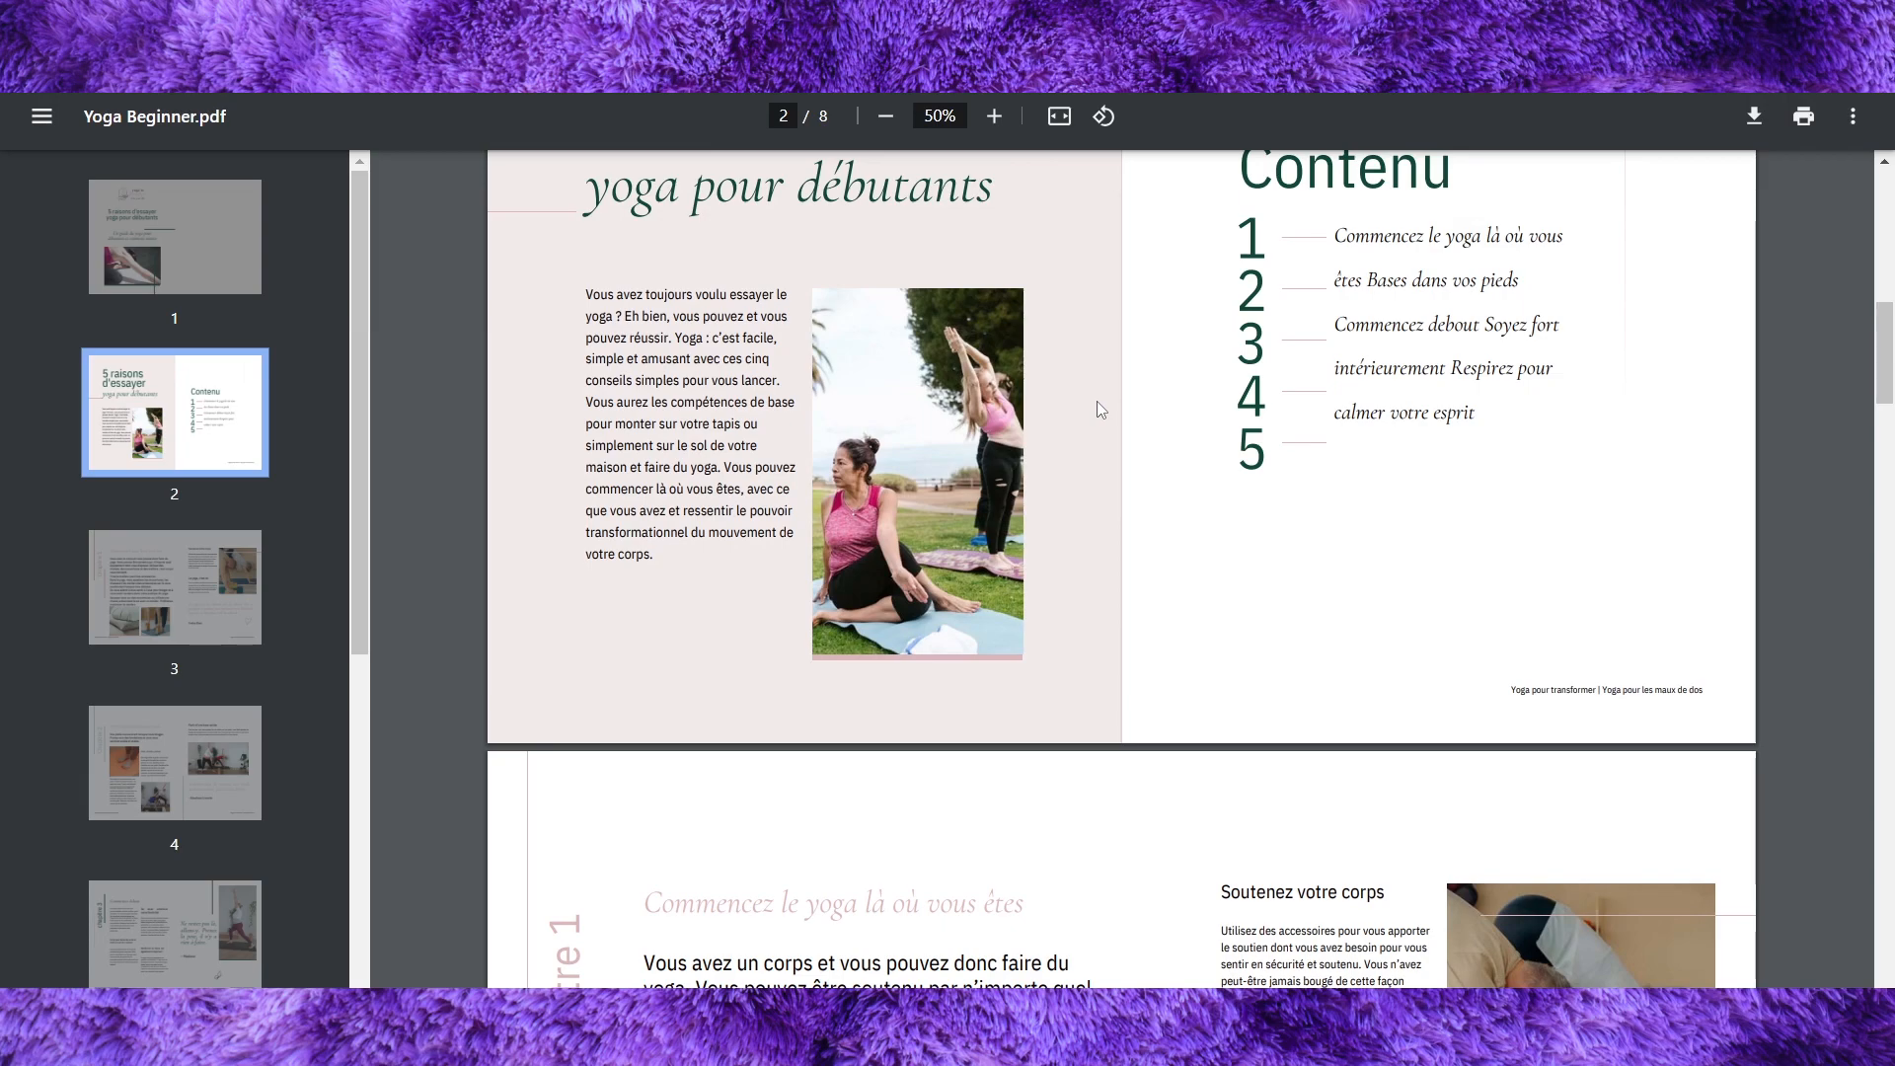
pyautogui.scroll(5, 1098, 401)
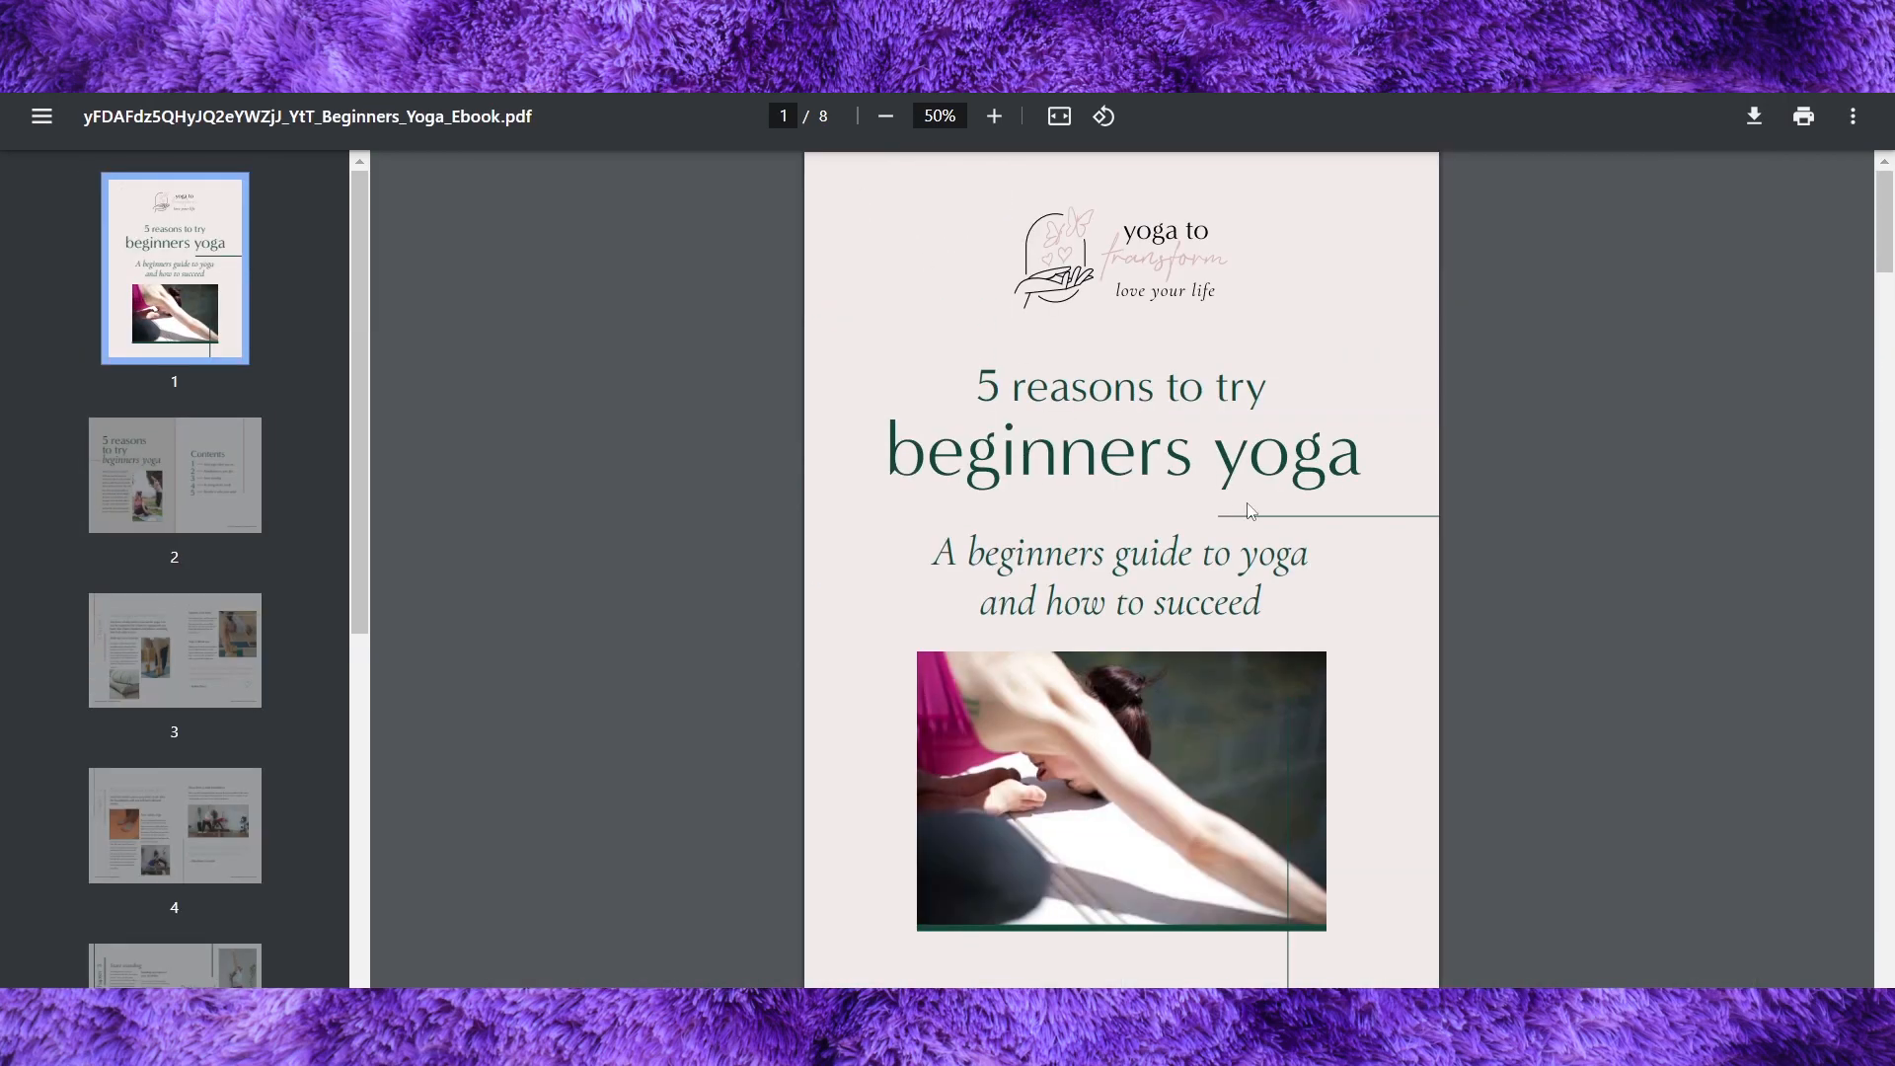
# Step: Compare the English ebook with its French version, then review the English pages through to page 8
pyautogui.scroll(-15, 1248, 511)
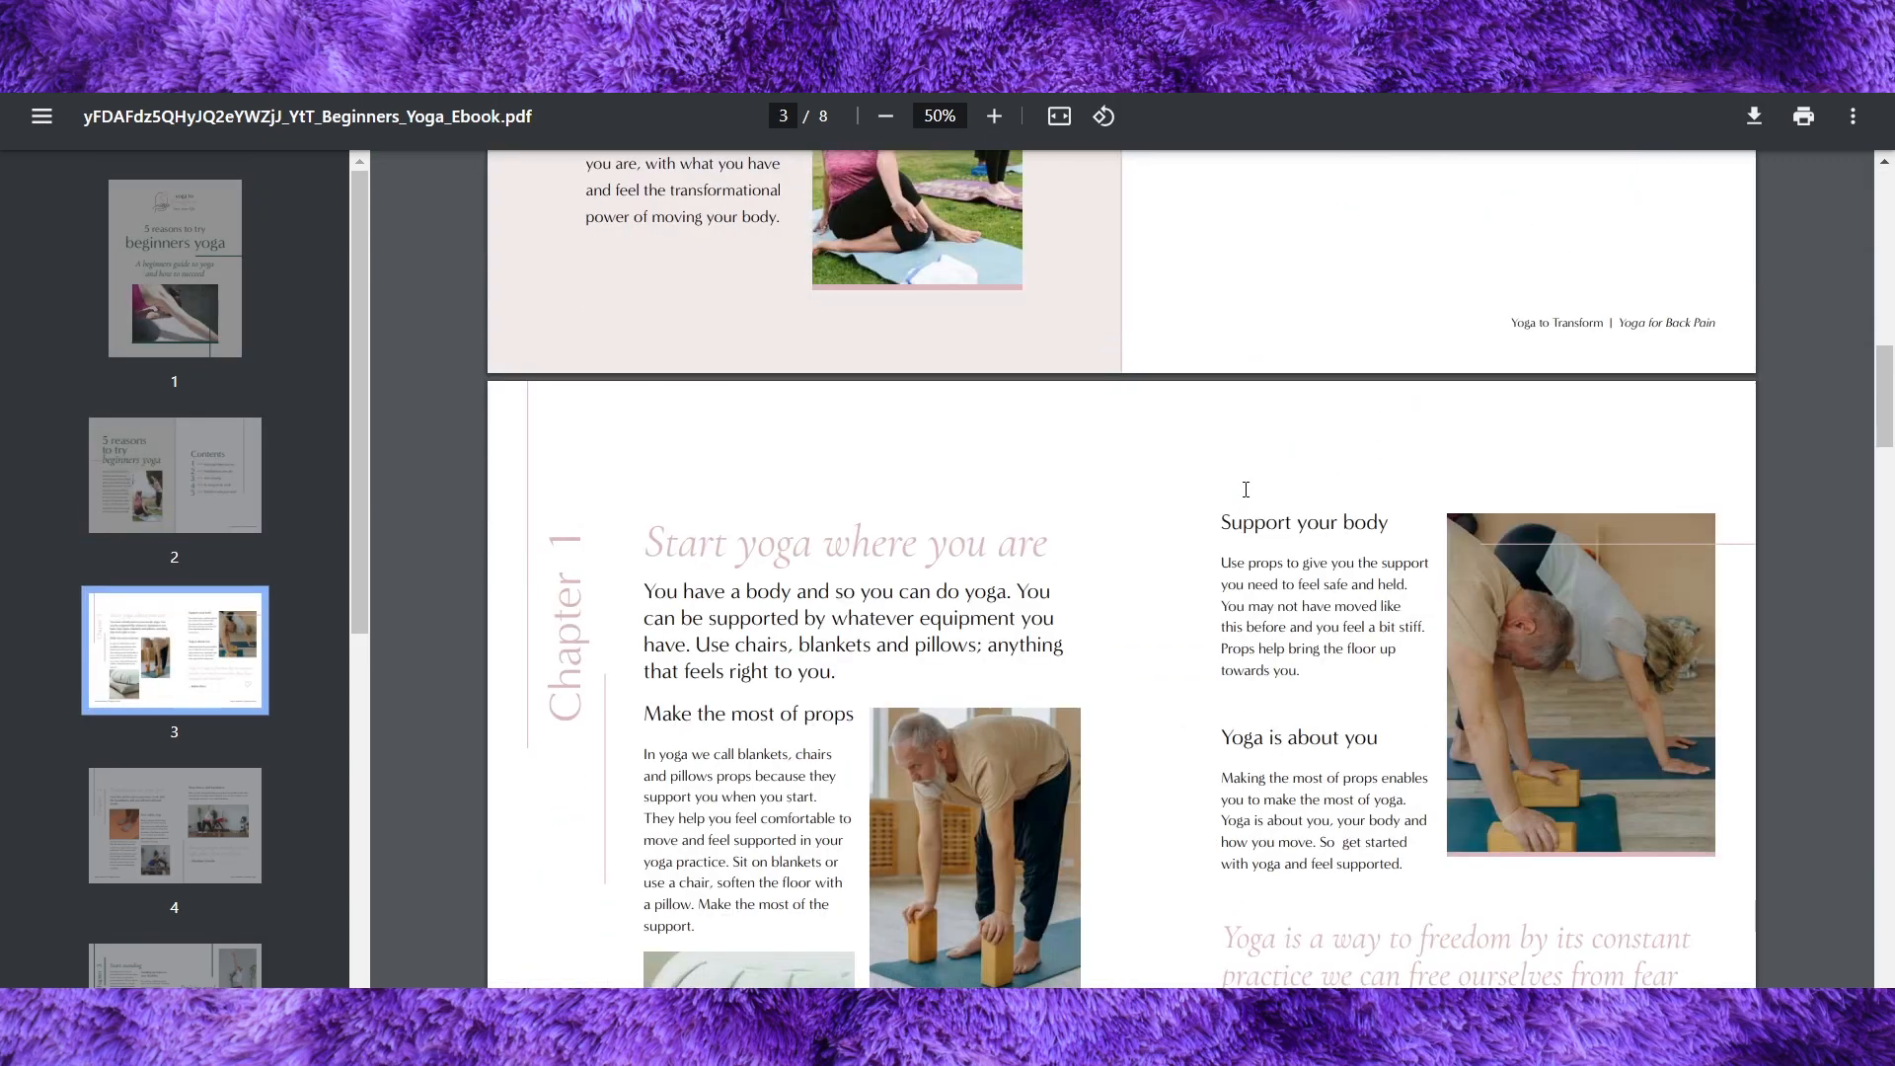
pyautogui.scroll(-5, 1246, 491)
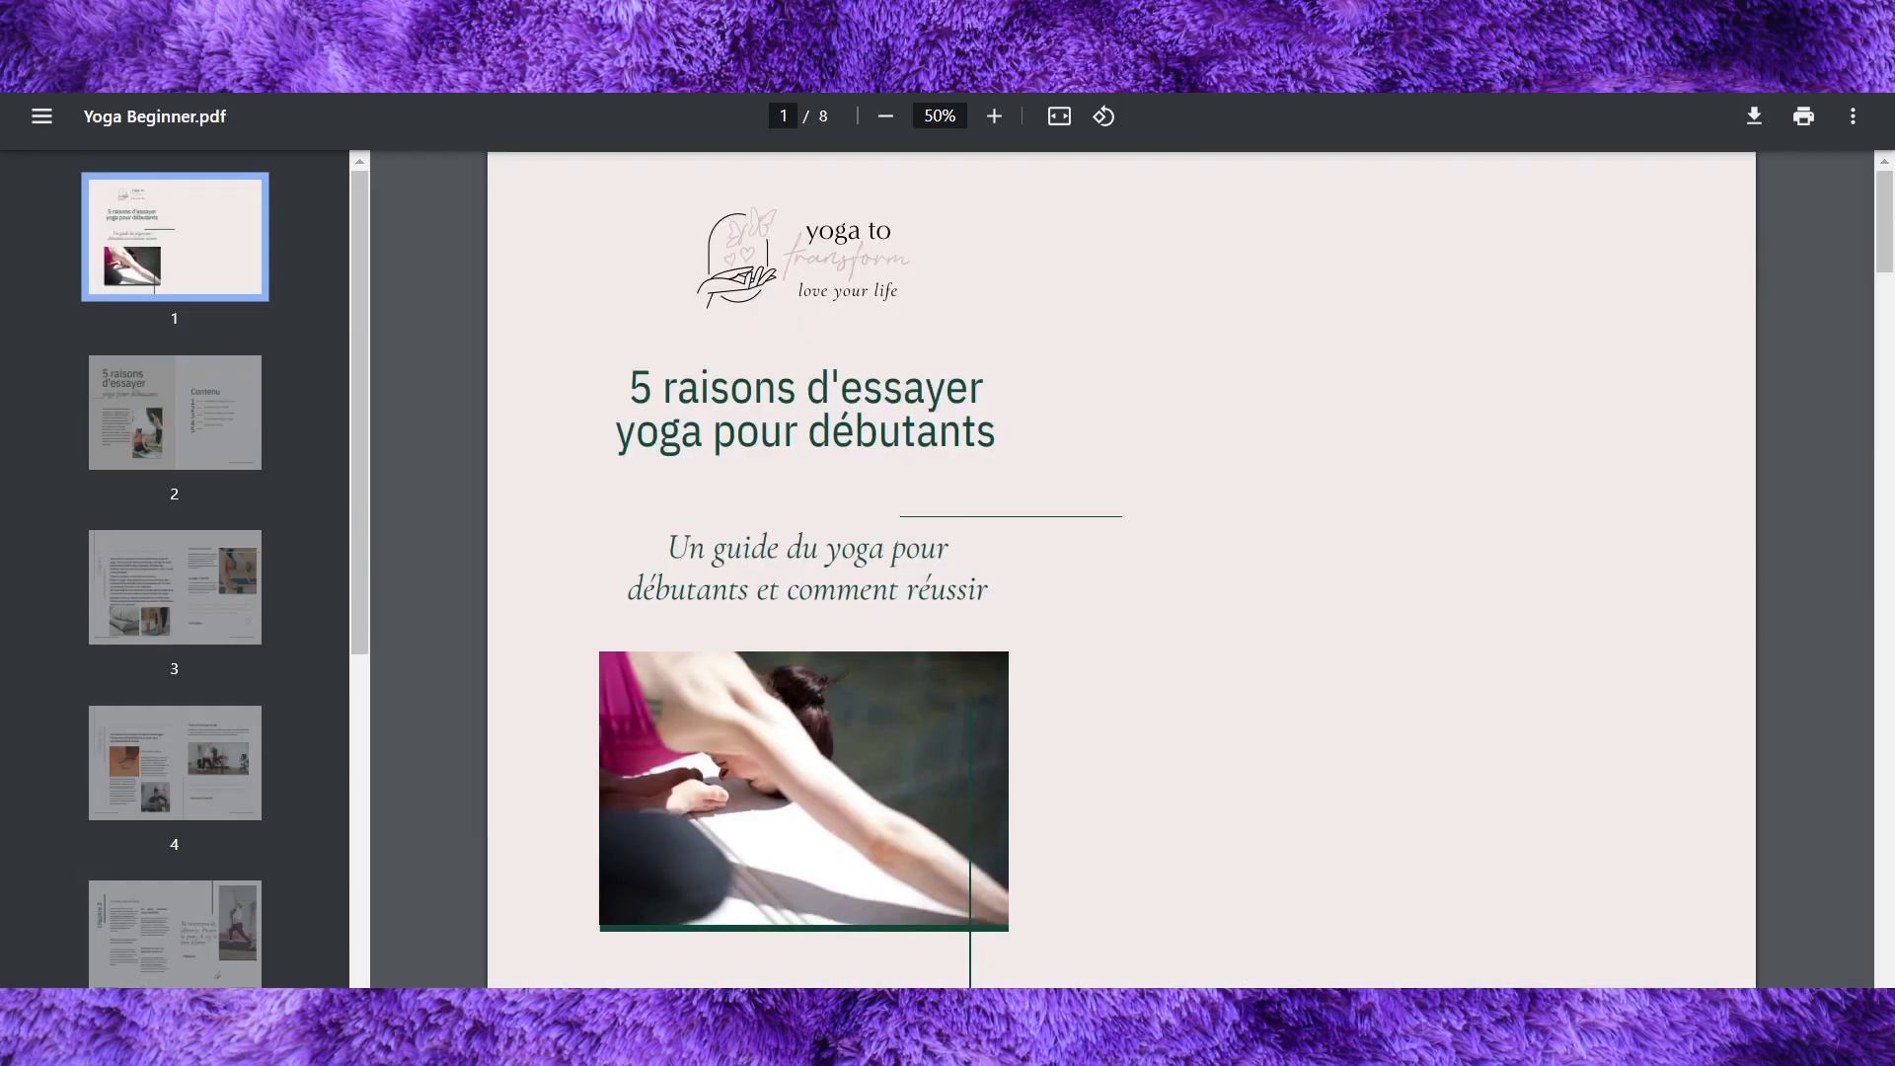
pyautogui.scroll(-15, 1424, 578)
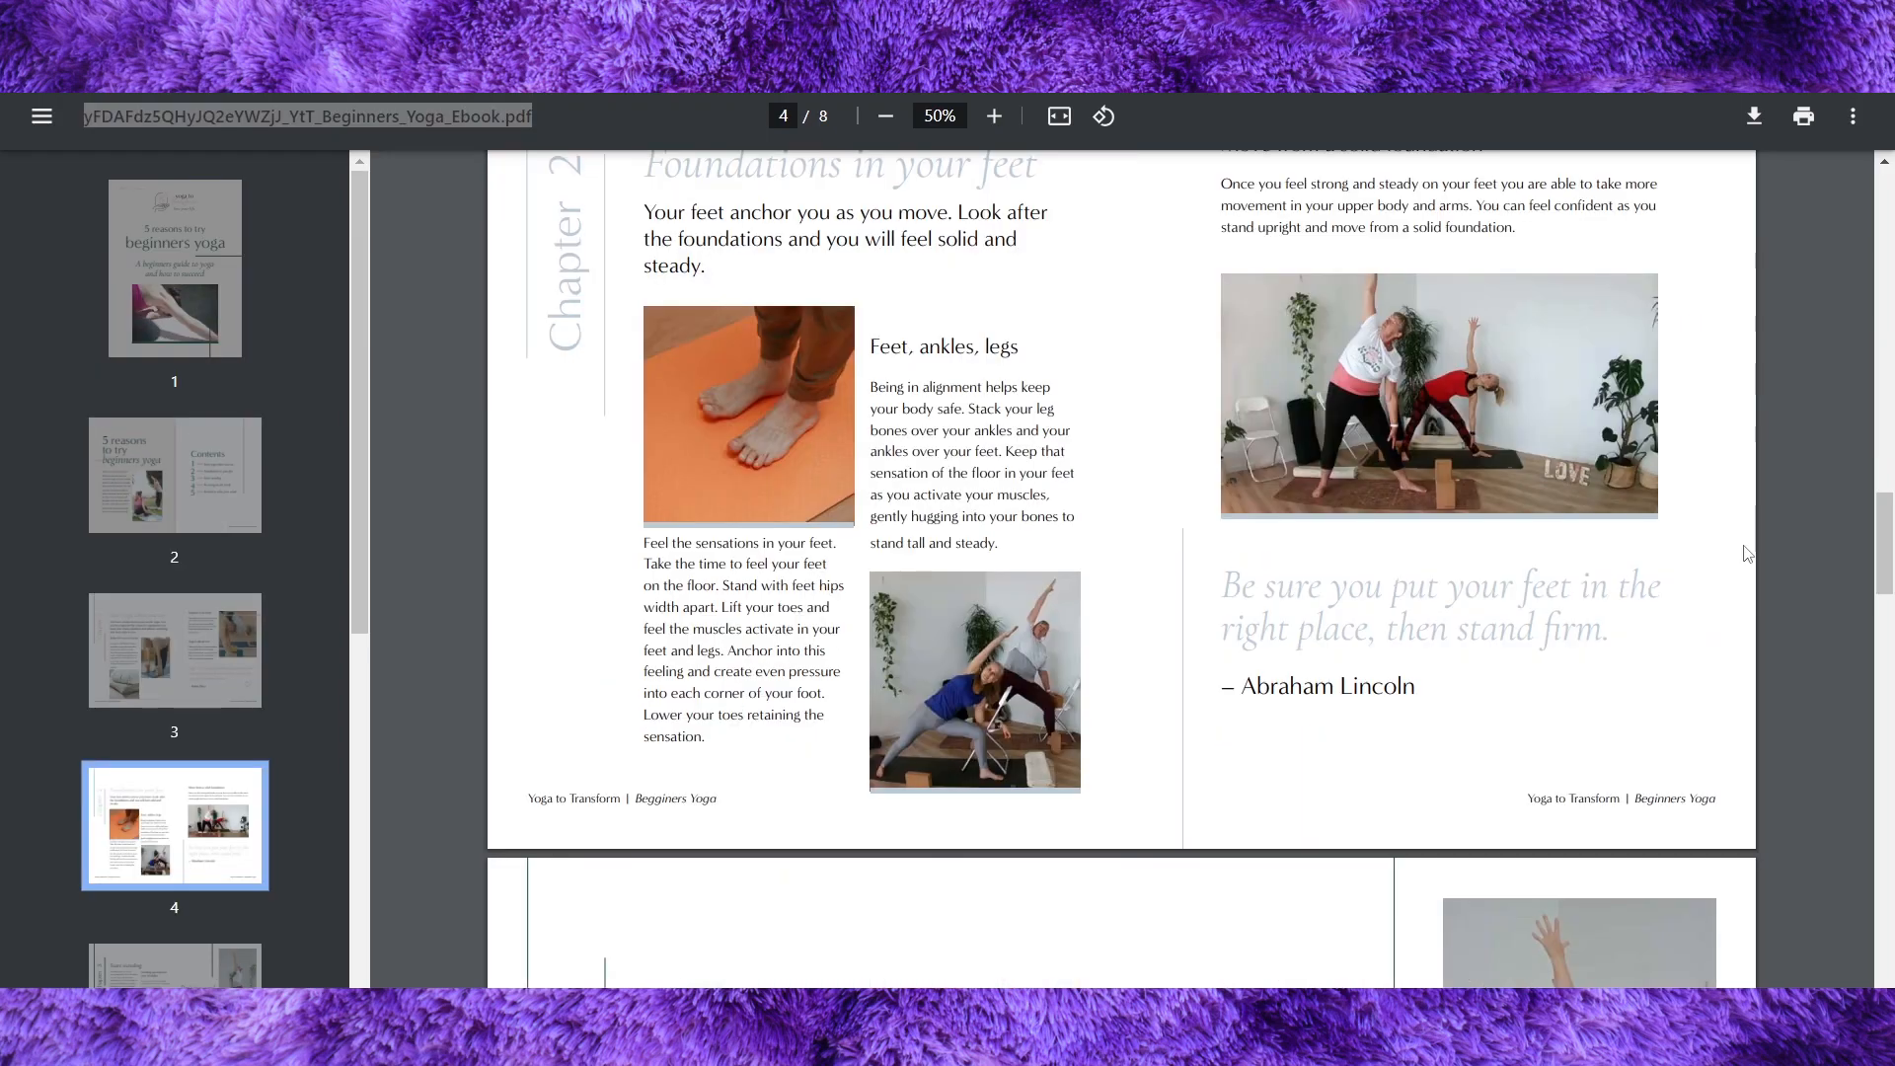
pyautogui.scroll(20, 1540, 648)
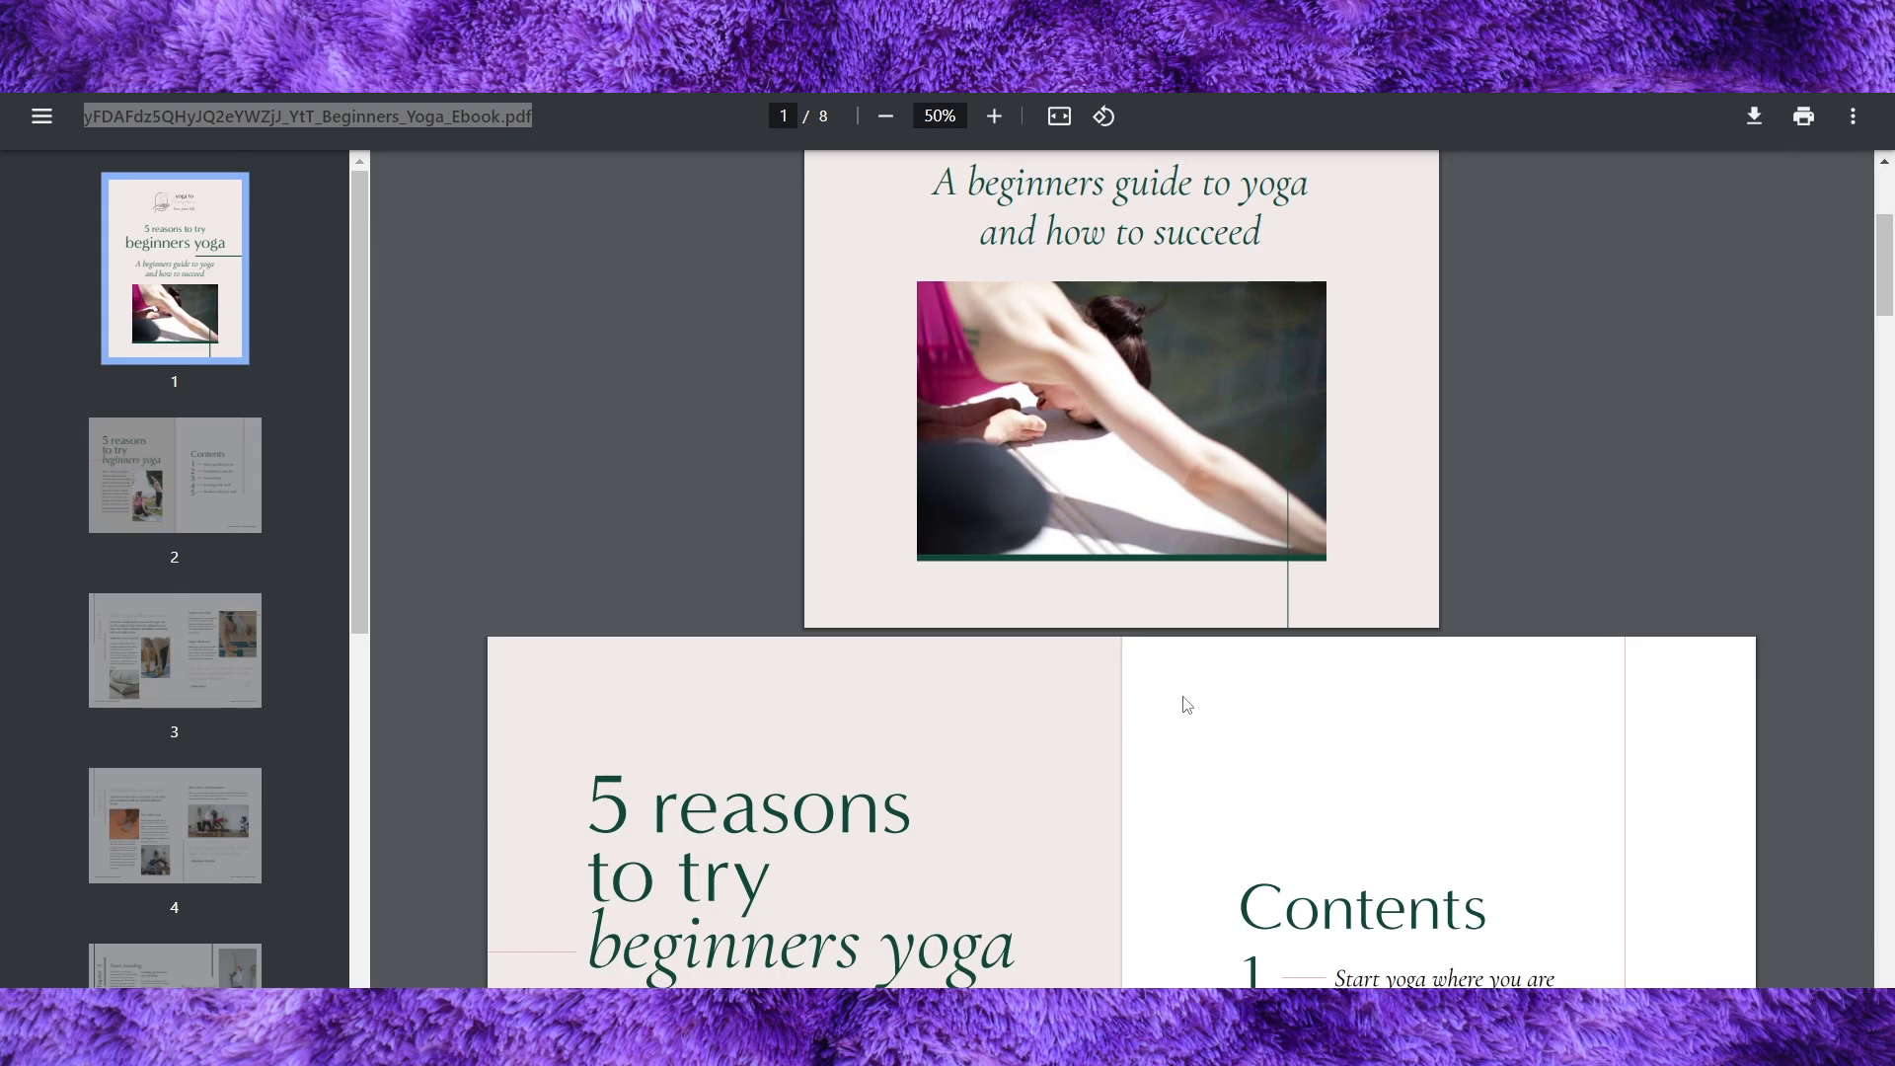
pyautogui.scroll(-13, 1186, 704)
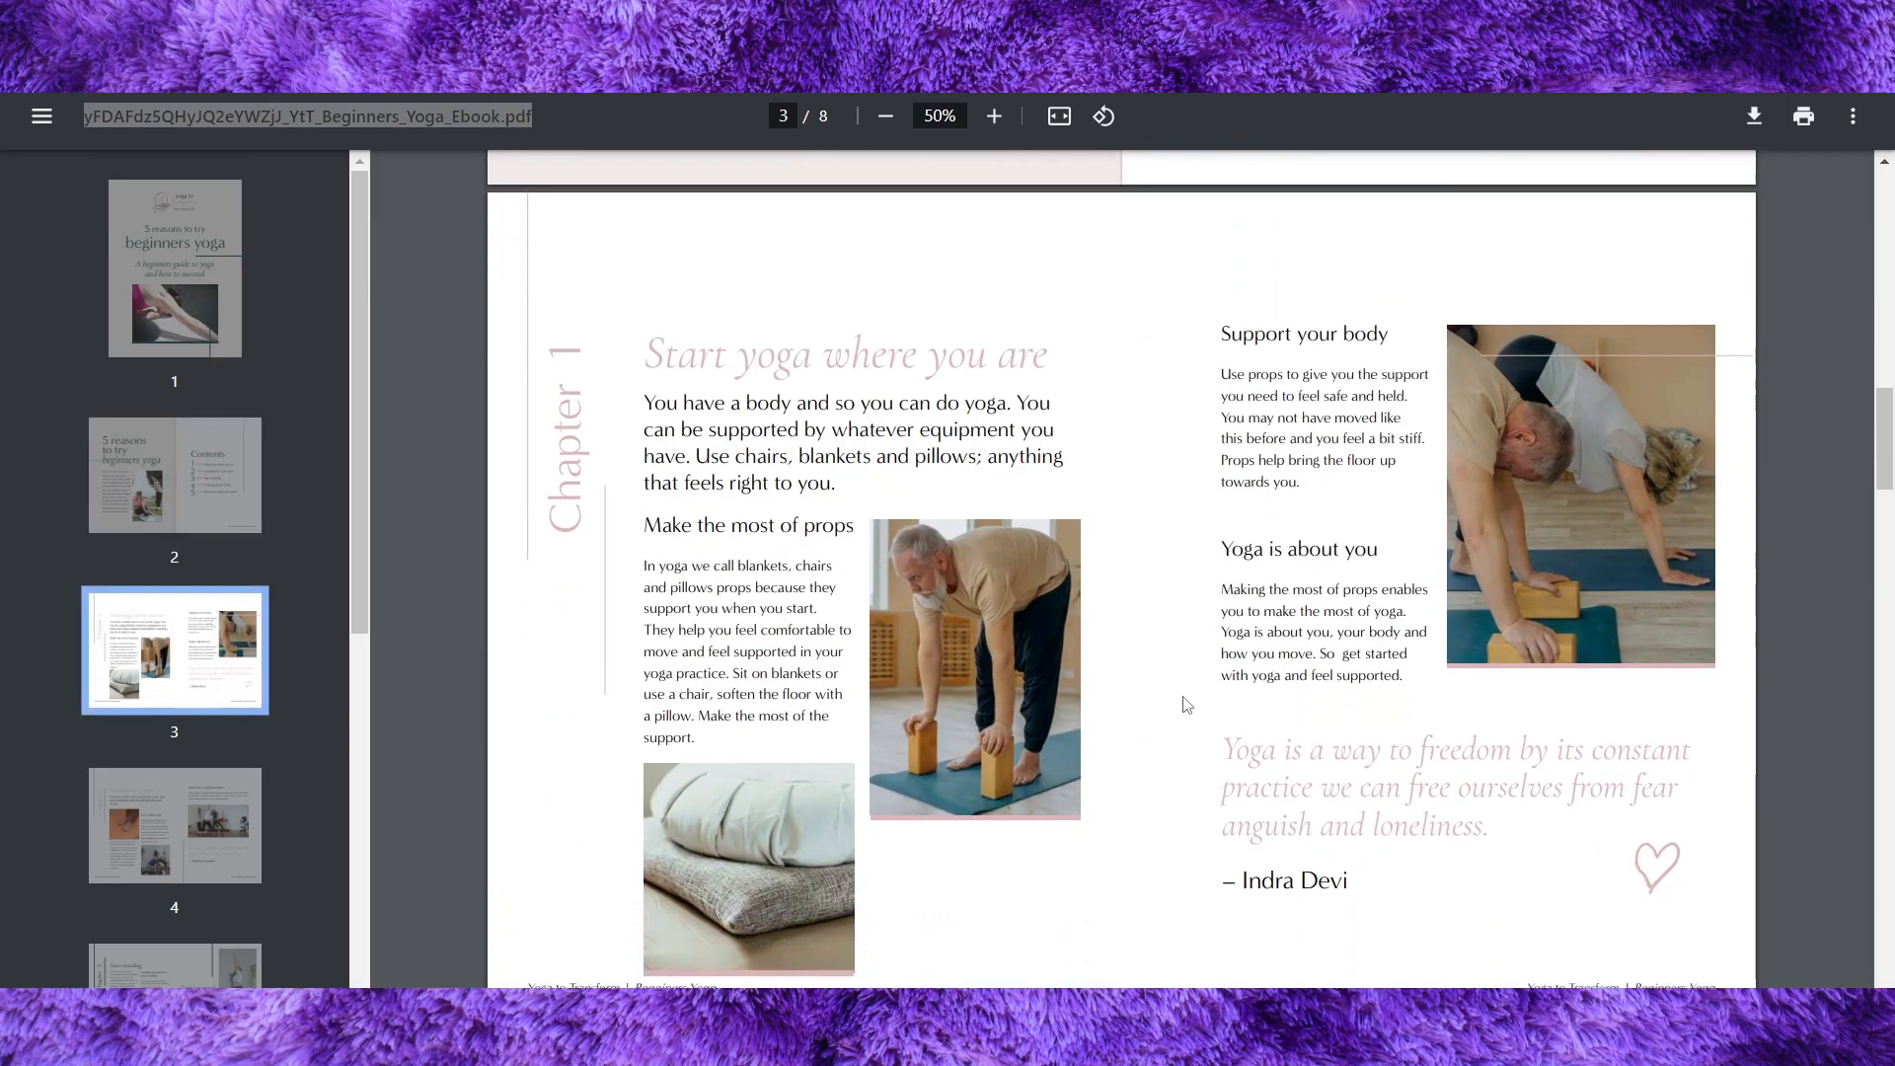
pyautogui.scroll(-20, 1187, 703)
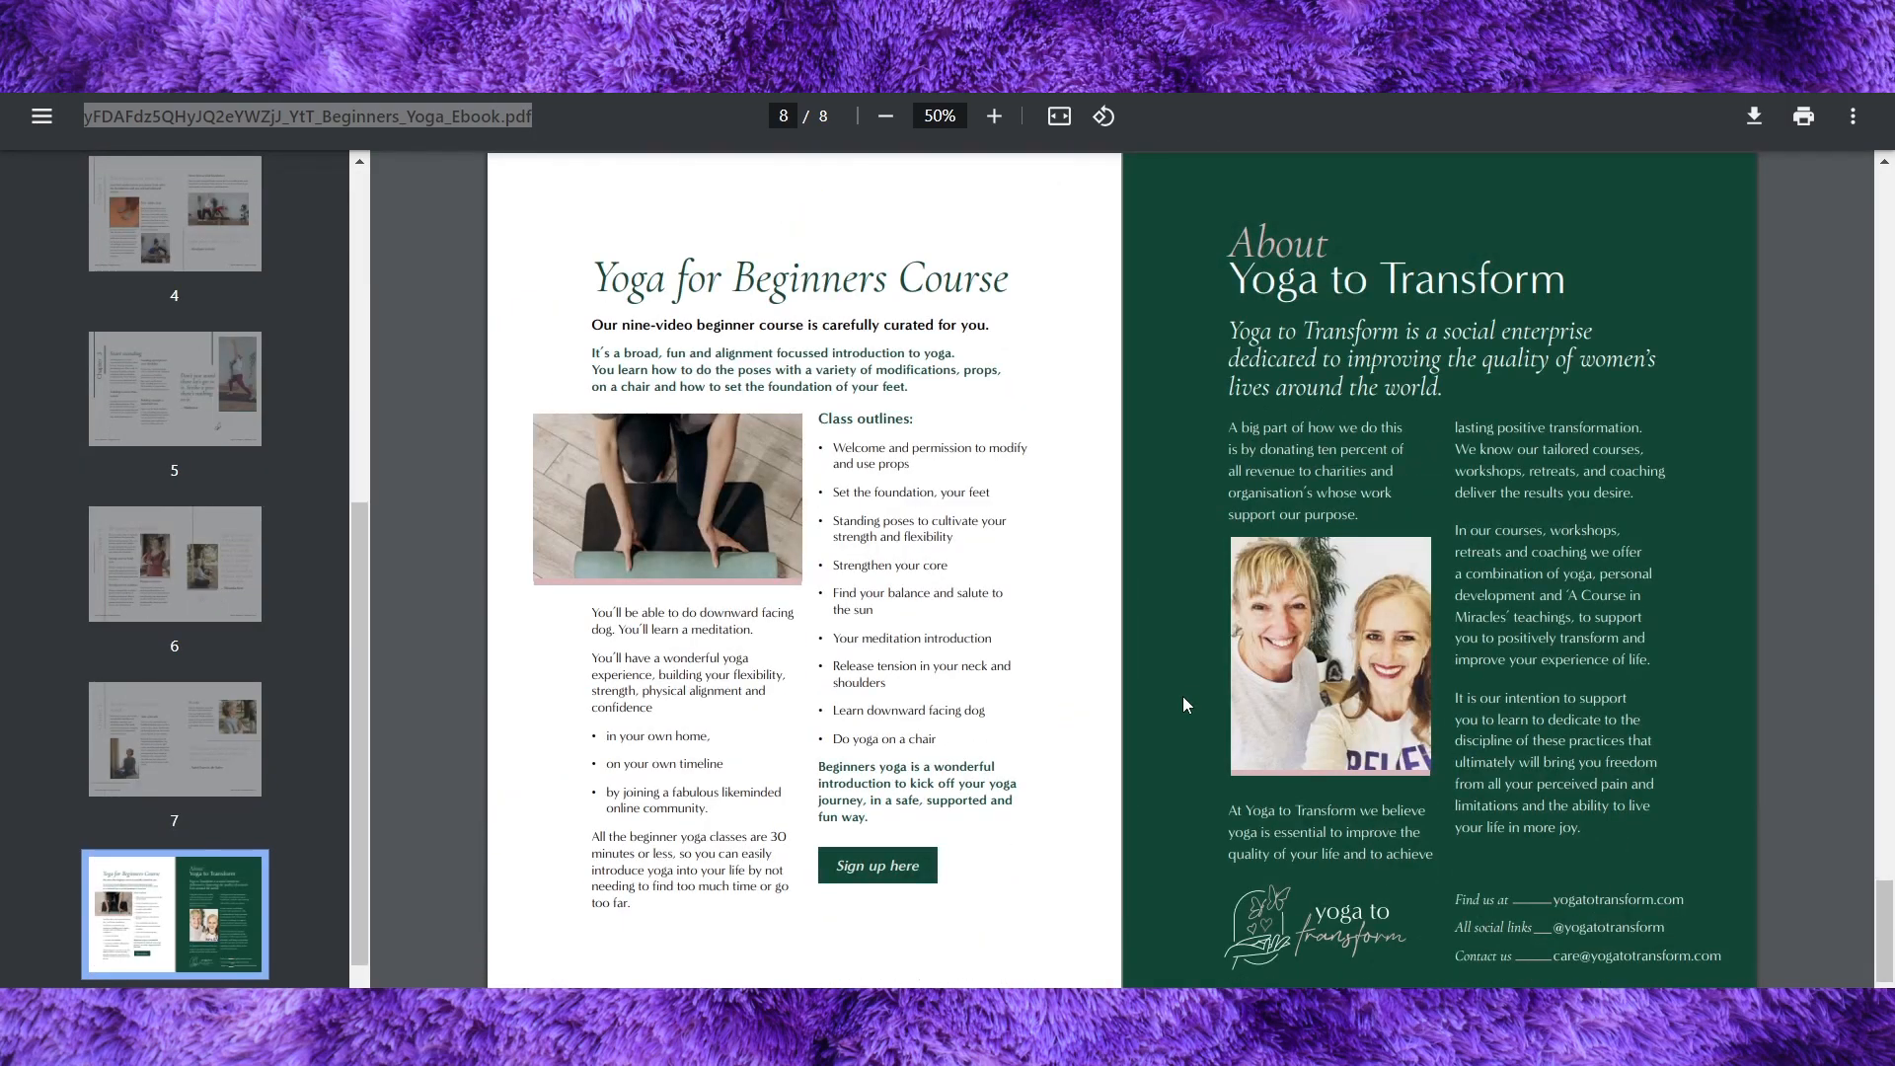
pyautogui.scroll(15, 1184, 703)
pyautogui.scroll(10, 1186, 704)
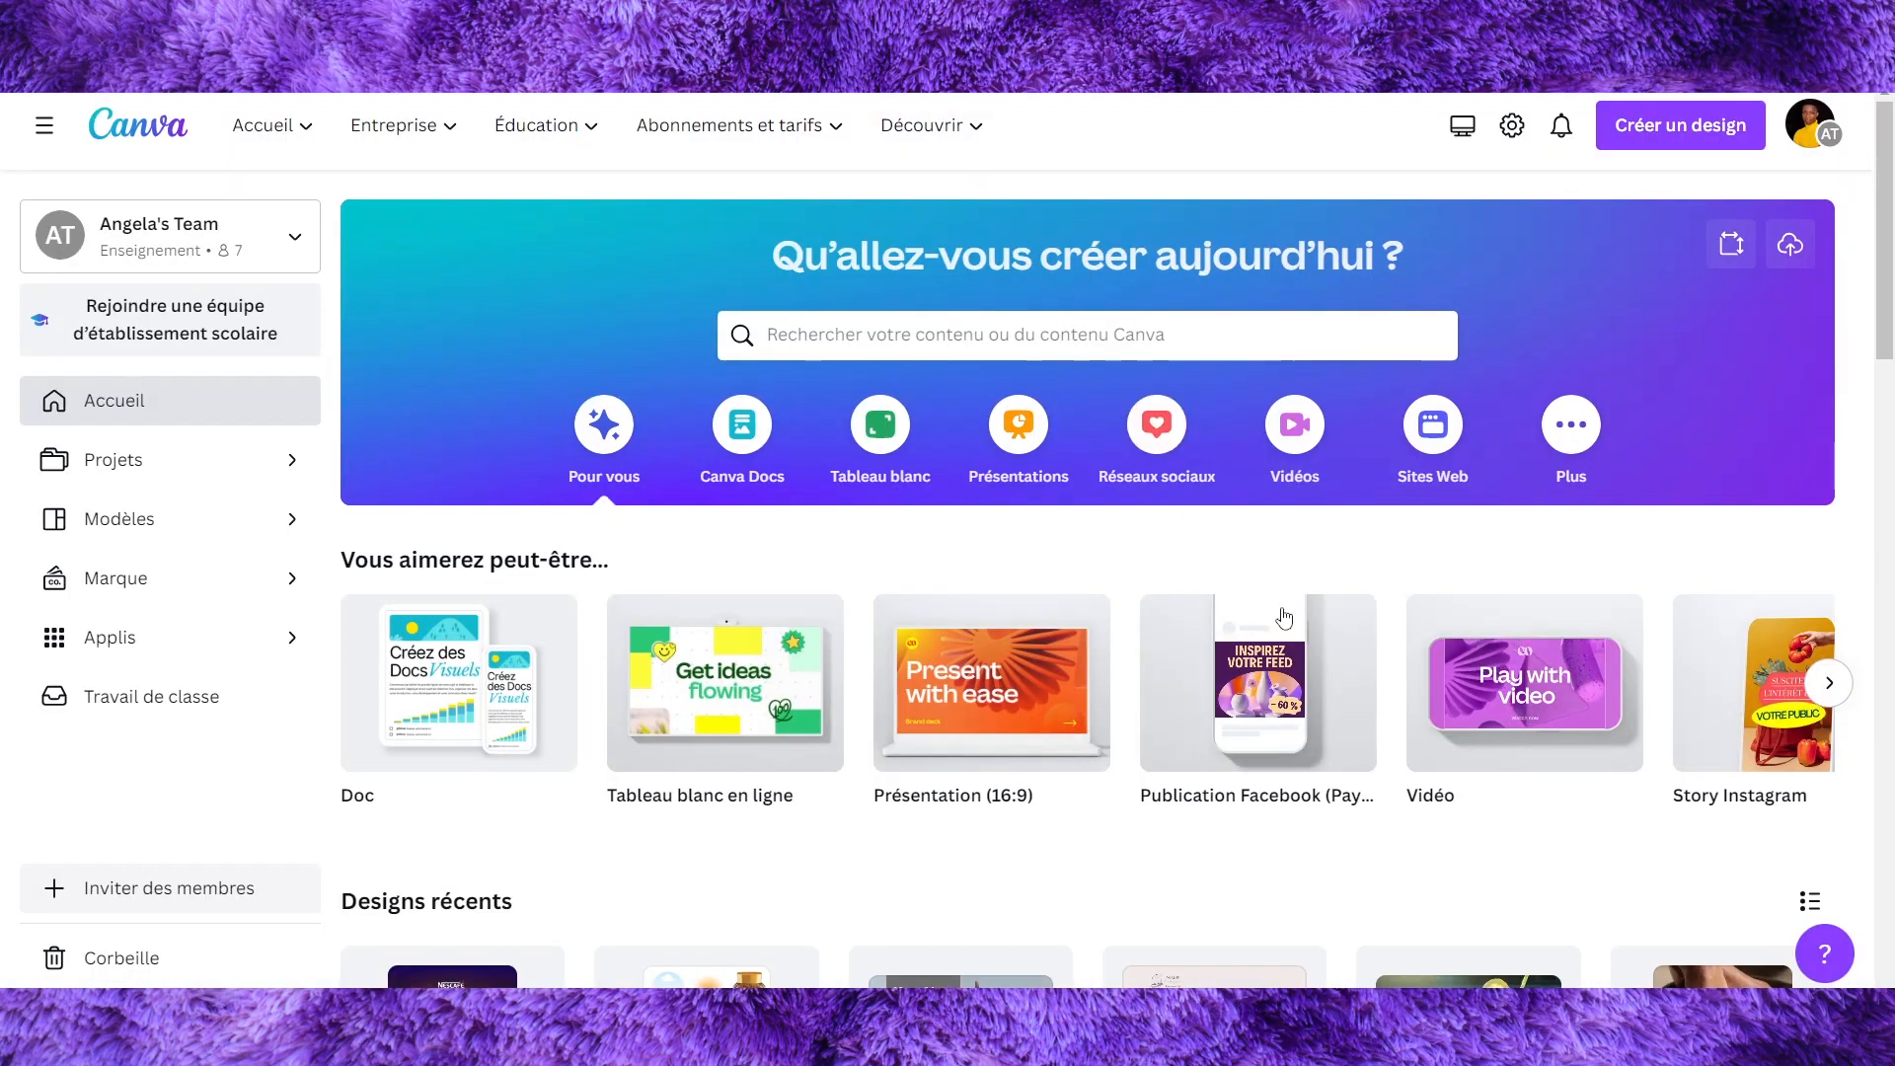
# Step: Switch to Canva and import the file Yoga Beginner.pdf from the computer as a design
pyautogui.scroll(-10, 1286, 619)
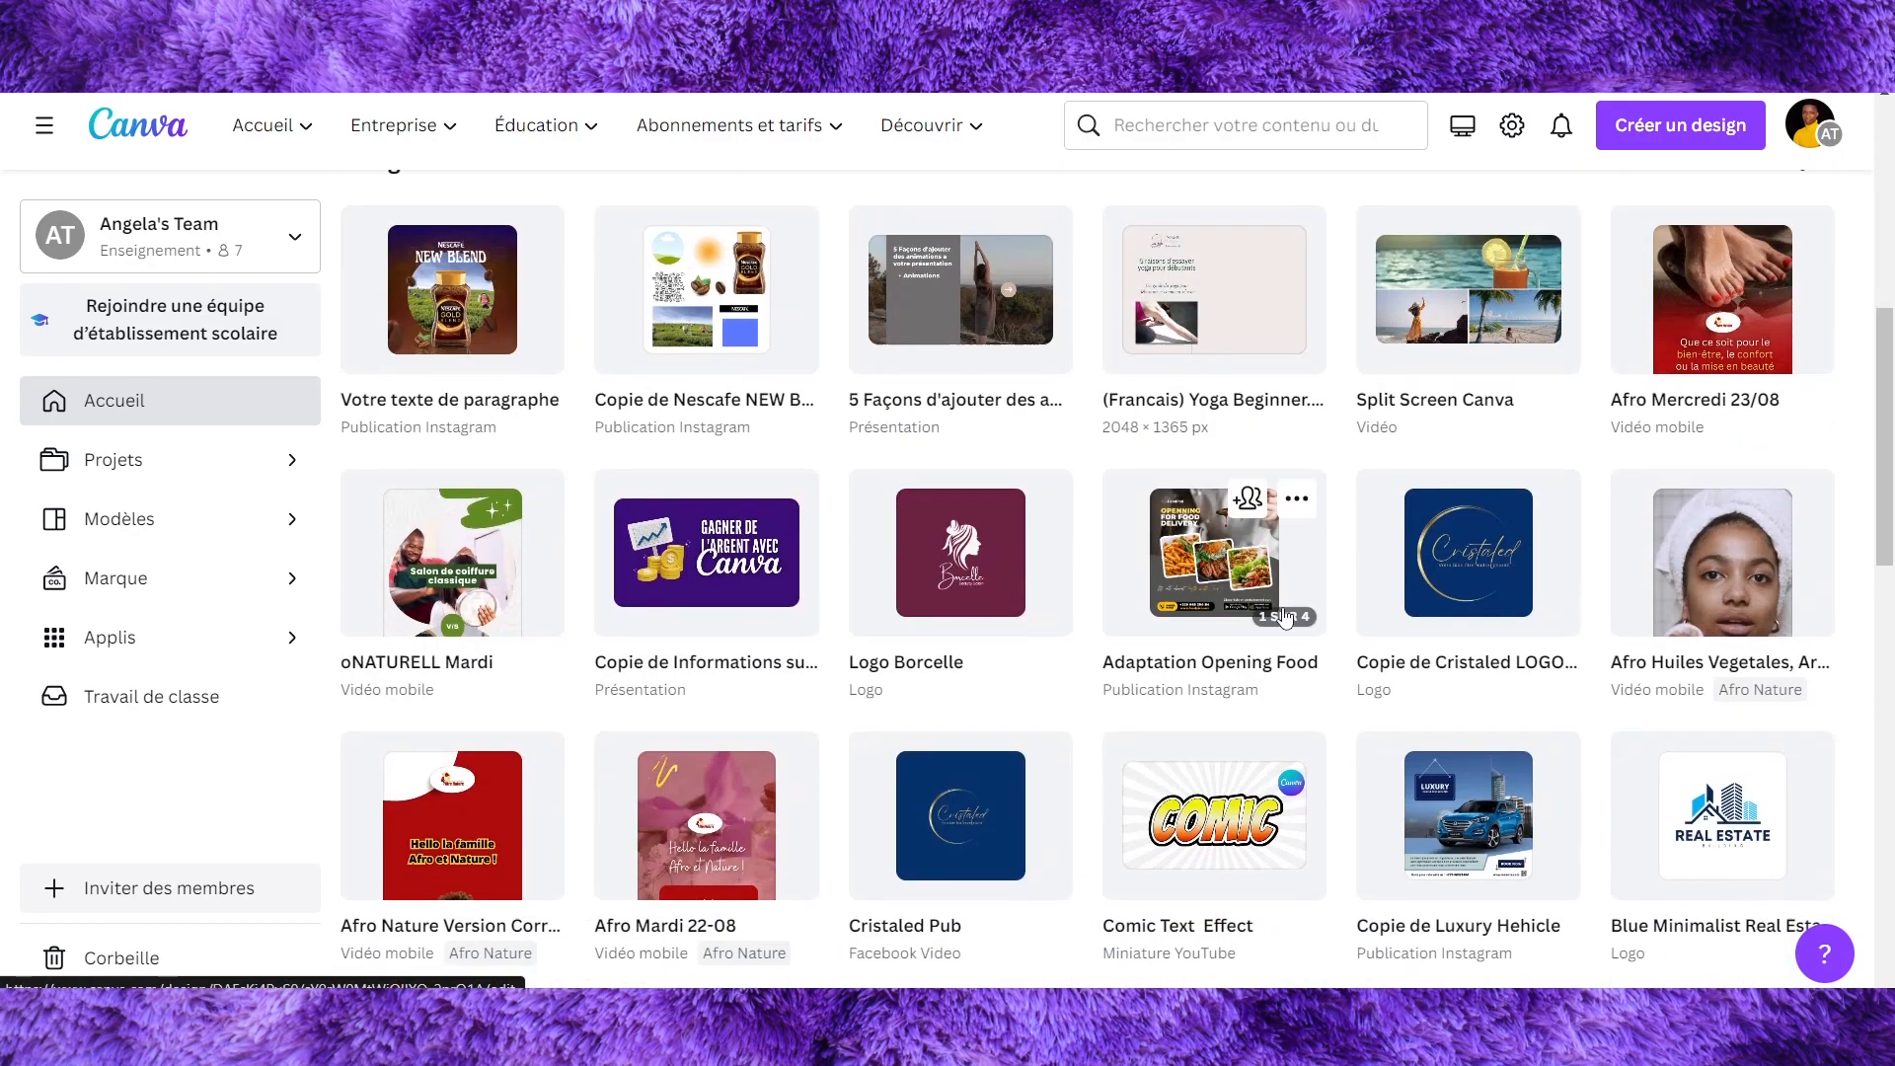
pyautogui.scroll(10, 1285, 619)
pyautogui.scroll(2, 1285, 619)
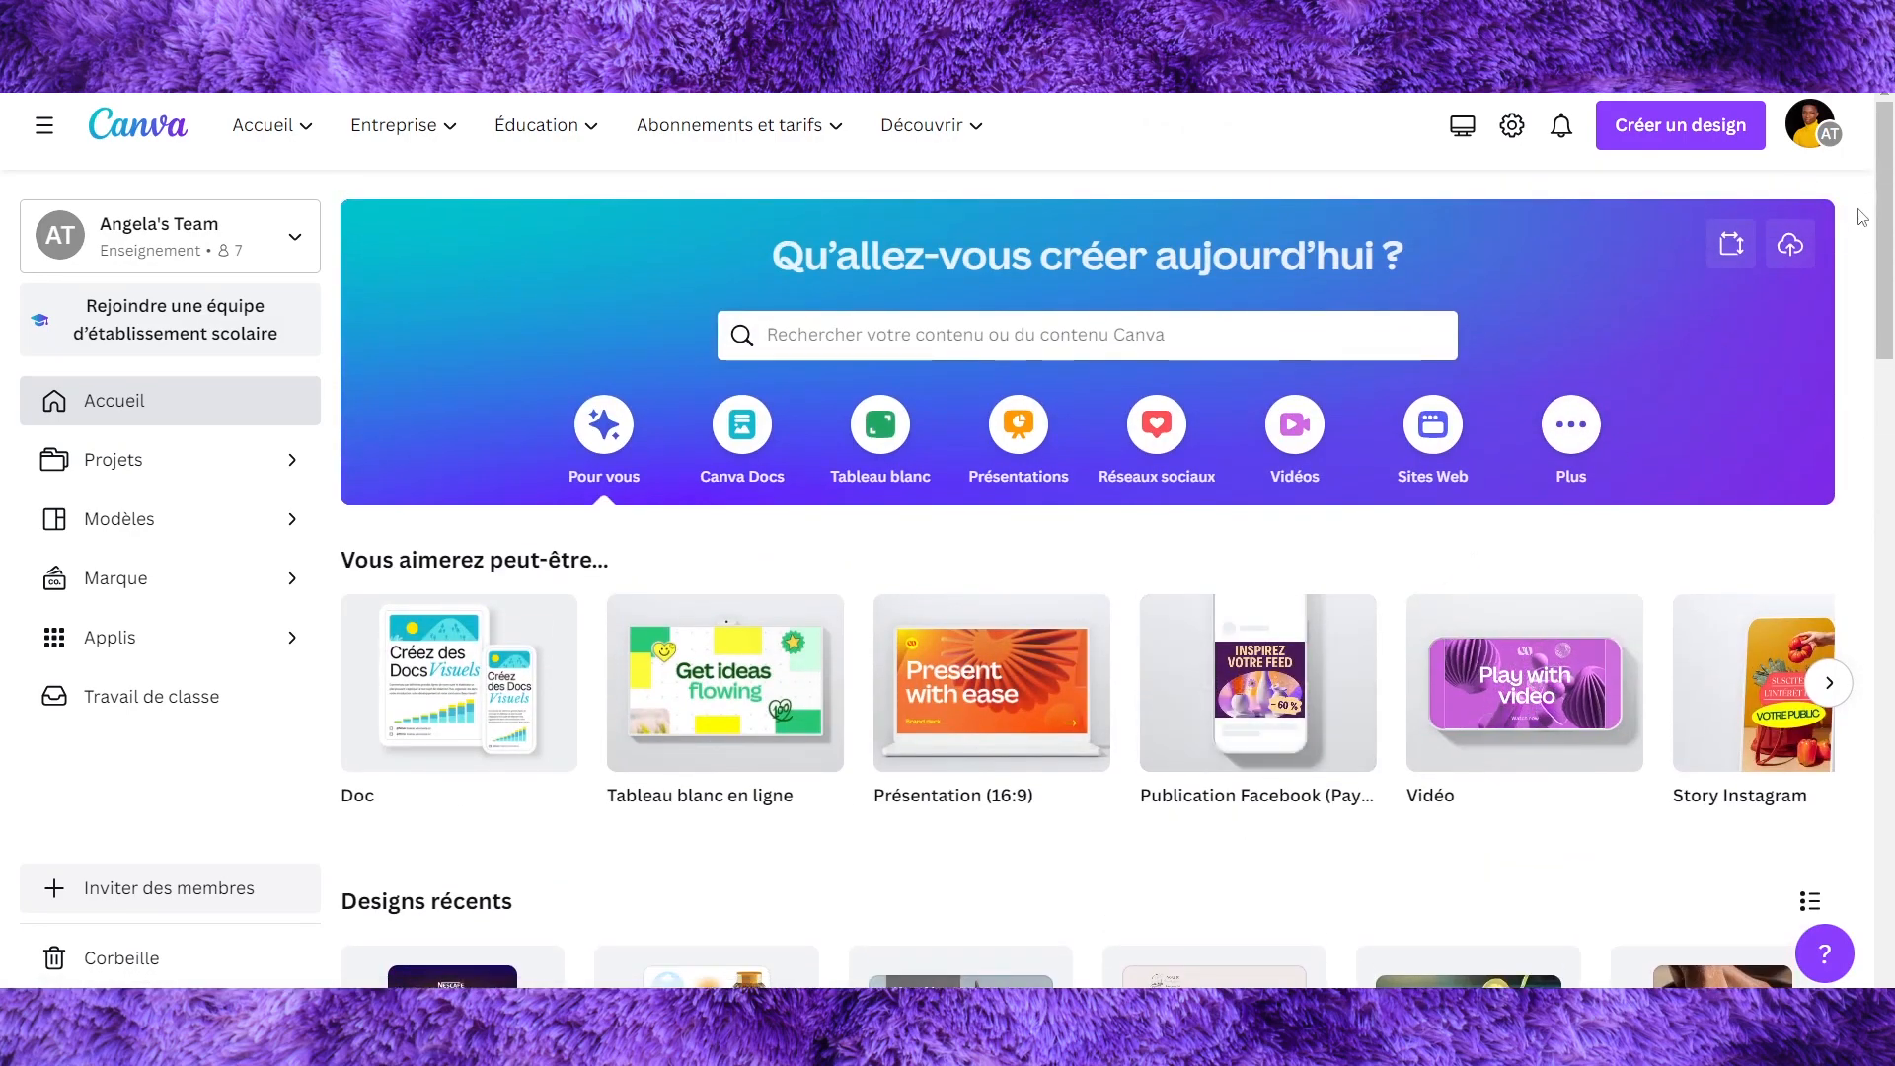
pyautogui.click(1790, 249)
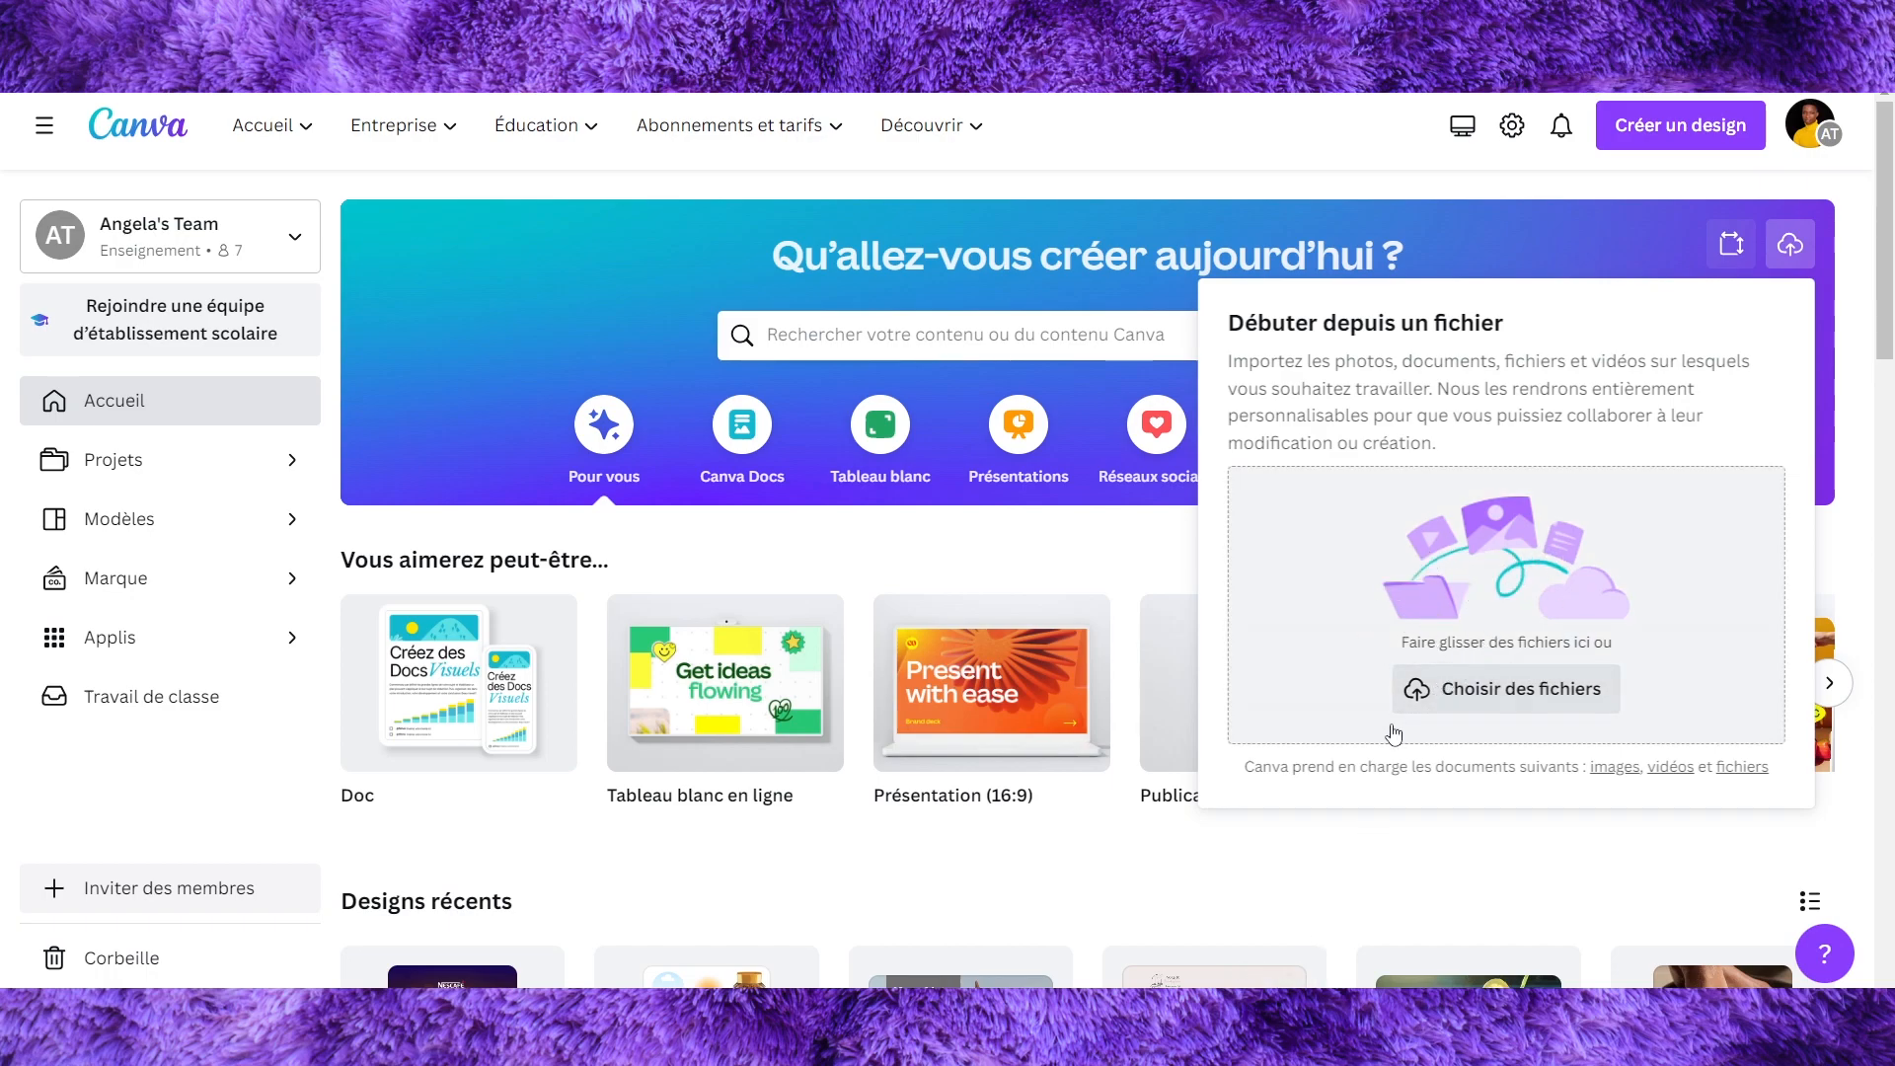
pyautogui.click(1558, 698)
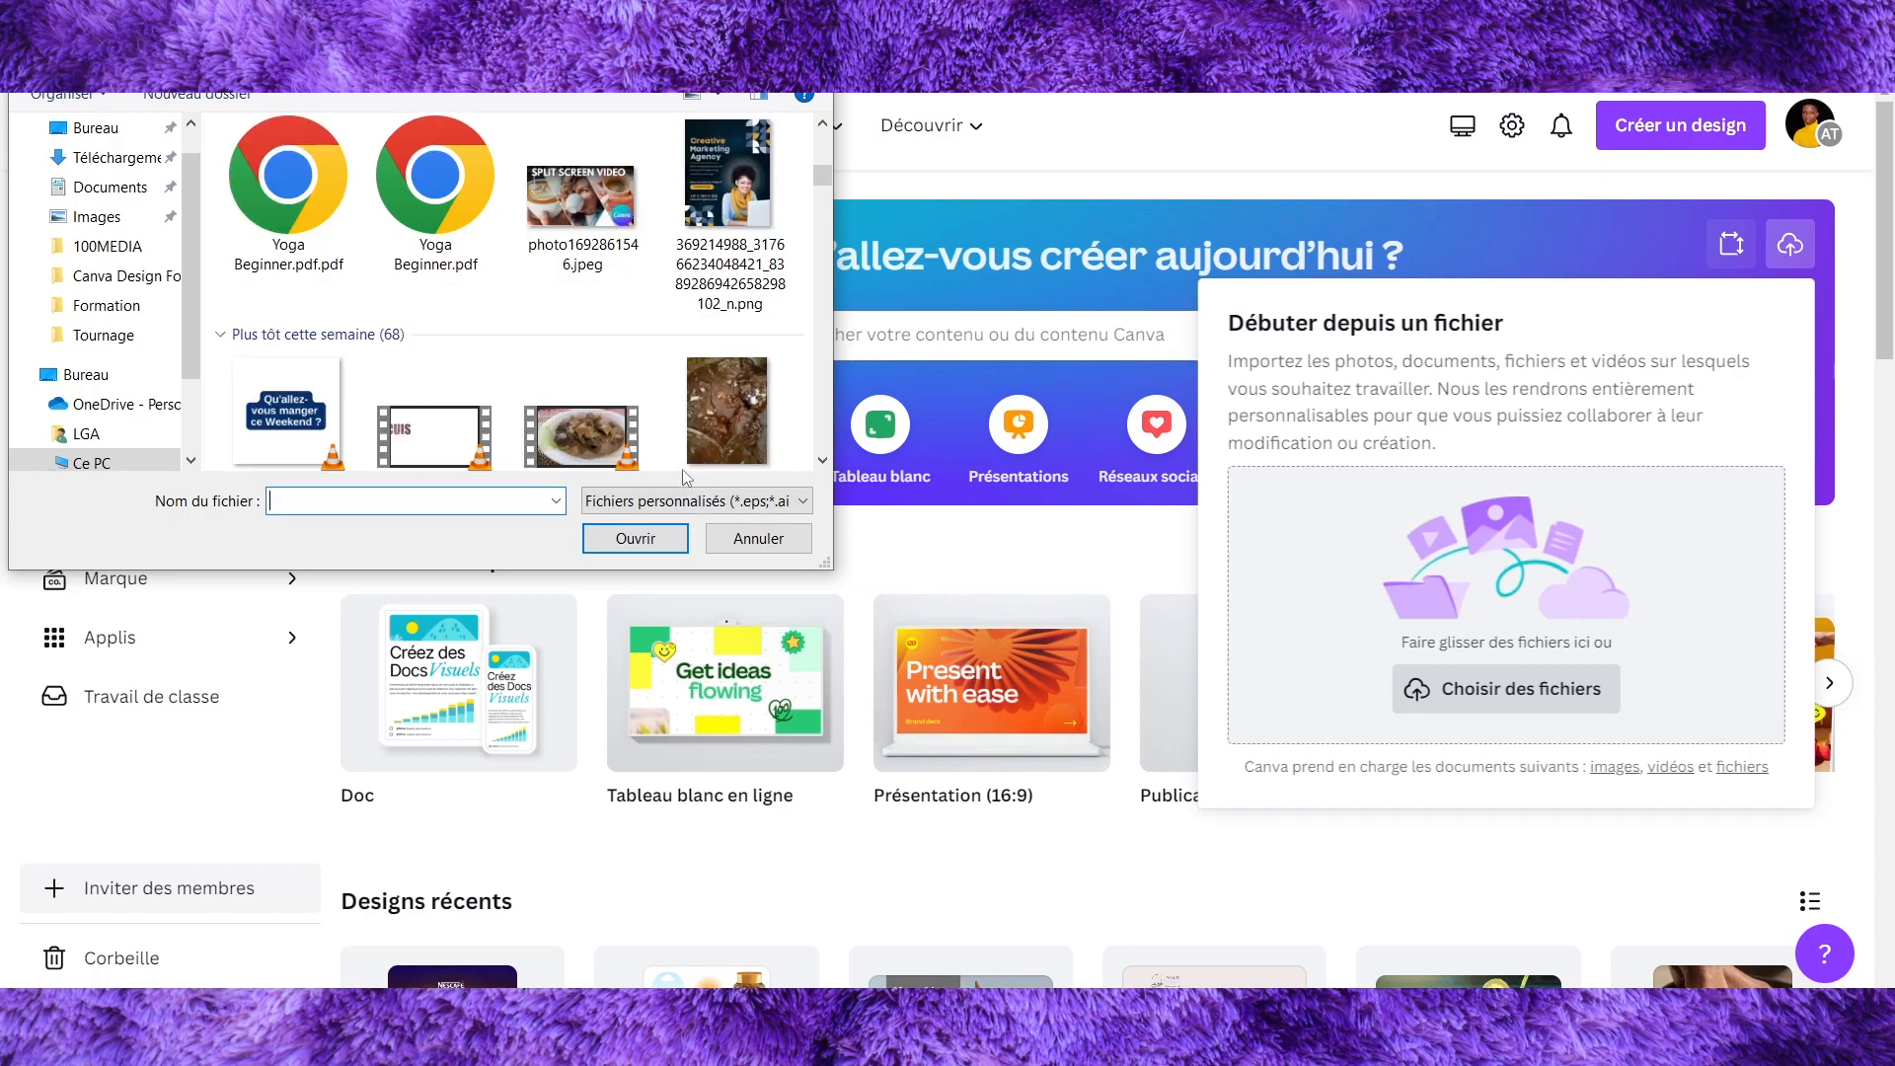
pyautogui.click(436, 179)
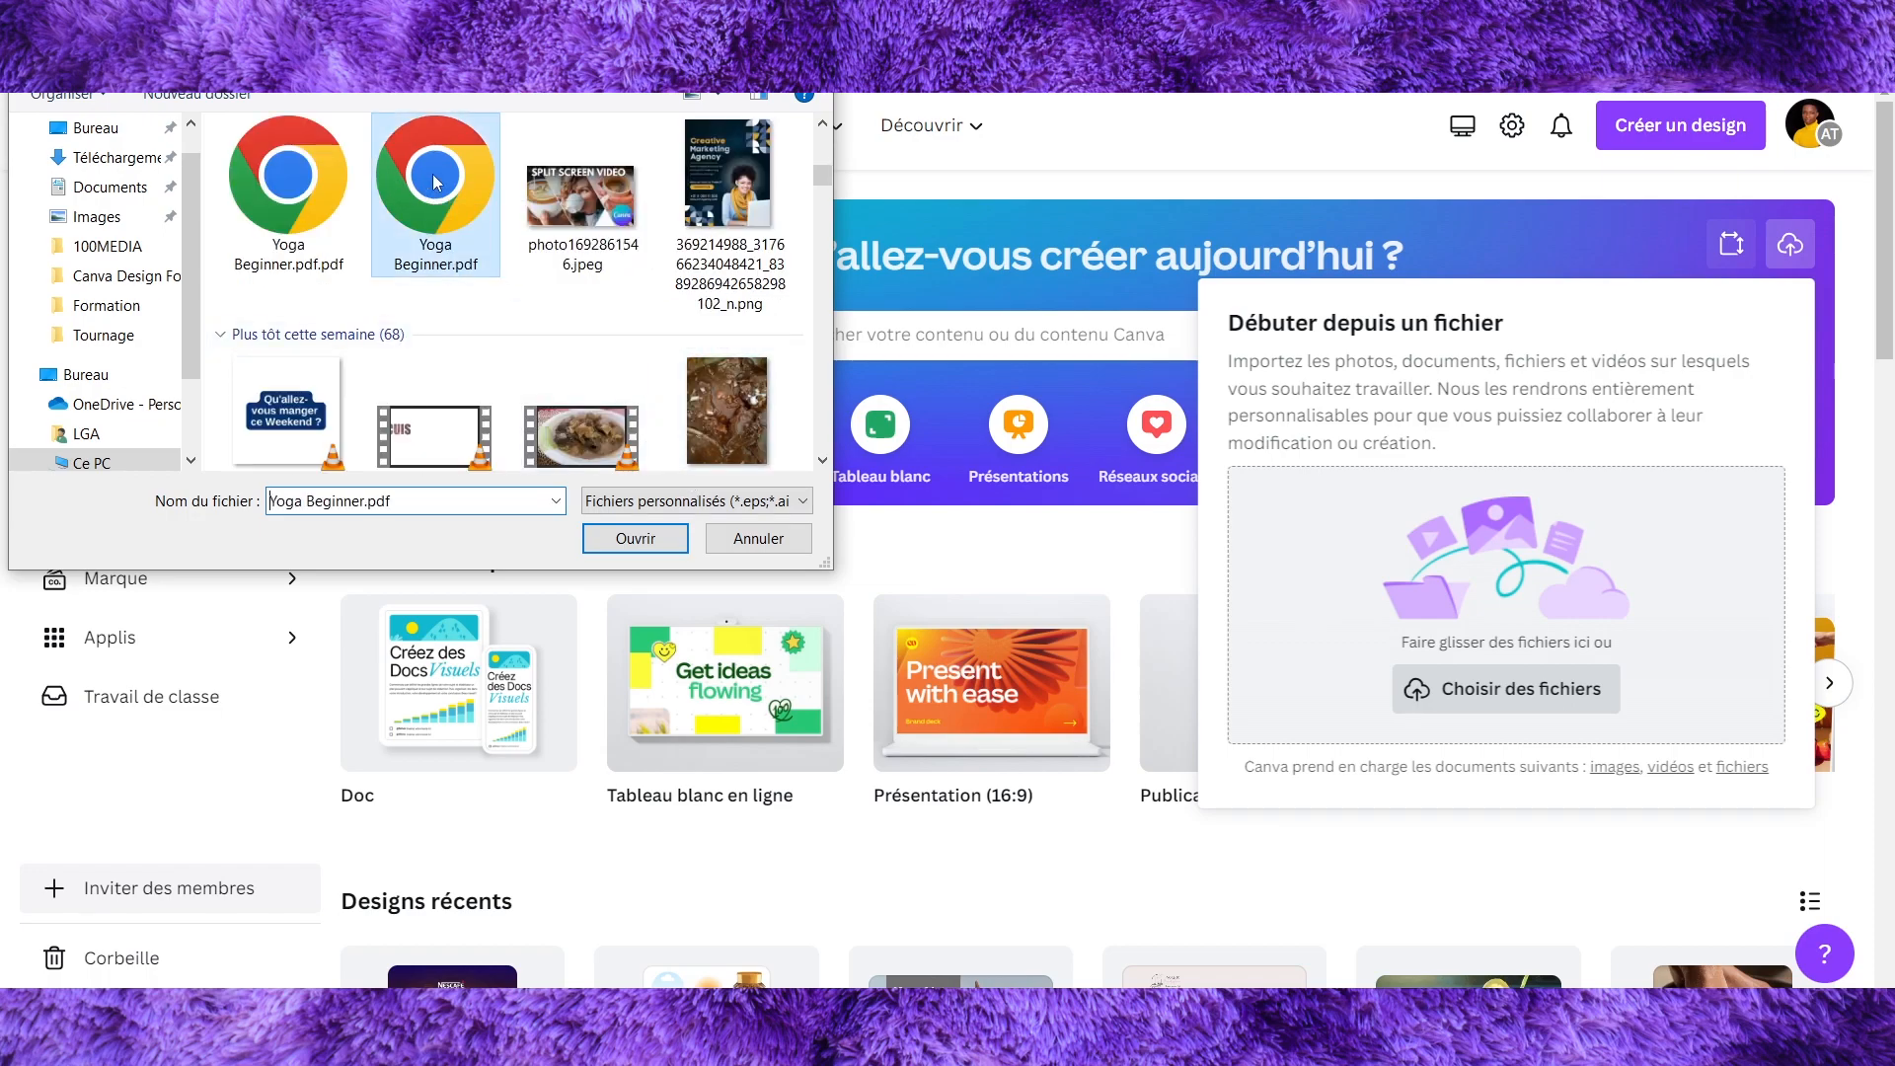
pyautogui.click(635, 540)
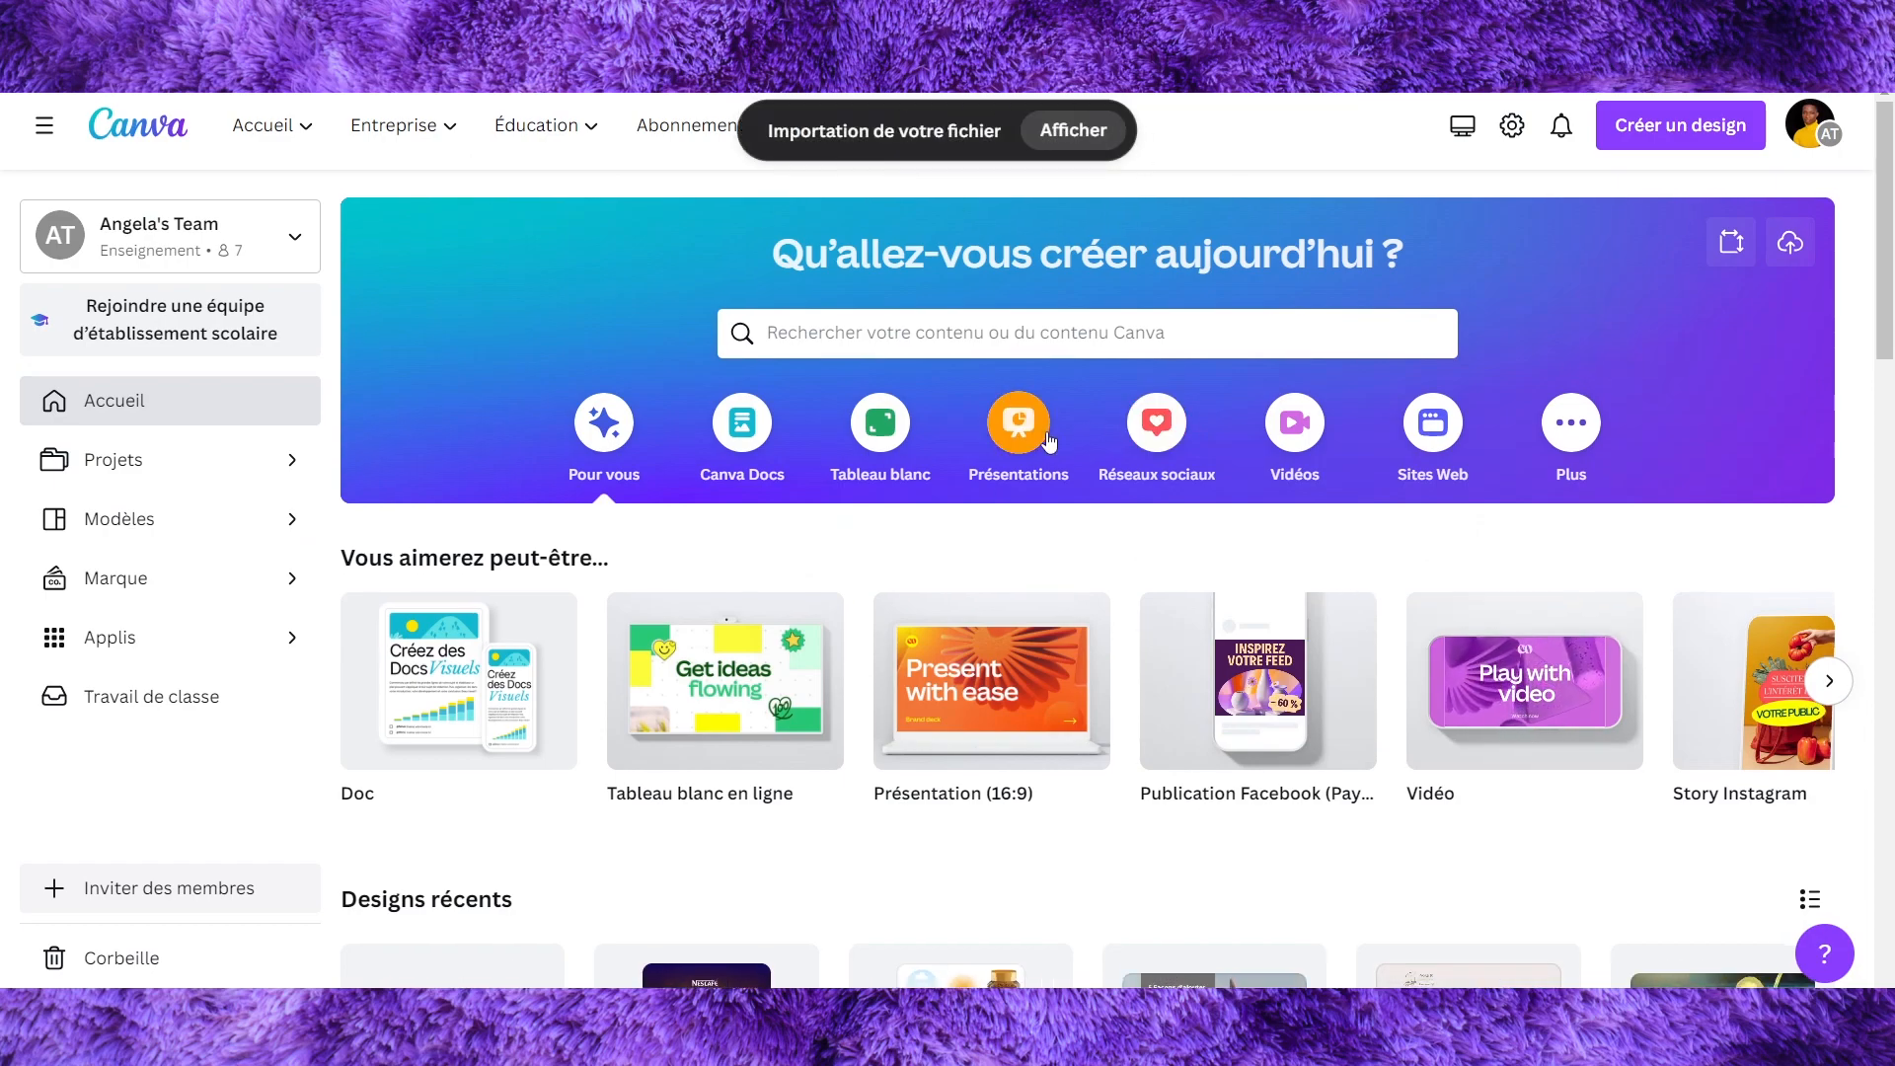
# Step: Open the imported Yoga Beginner.pdf from the recent designs and dismiss the import feedback form and help panel
pyautogui.scroll(-4, 728, 524)
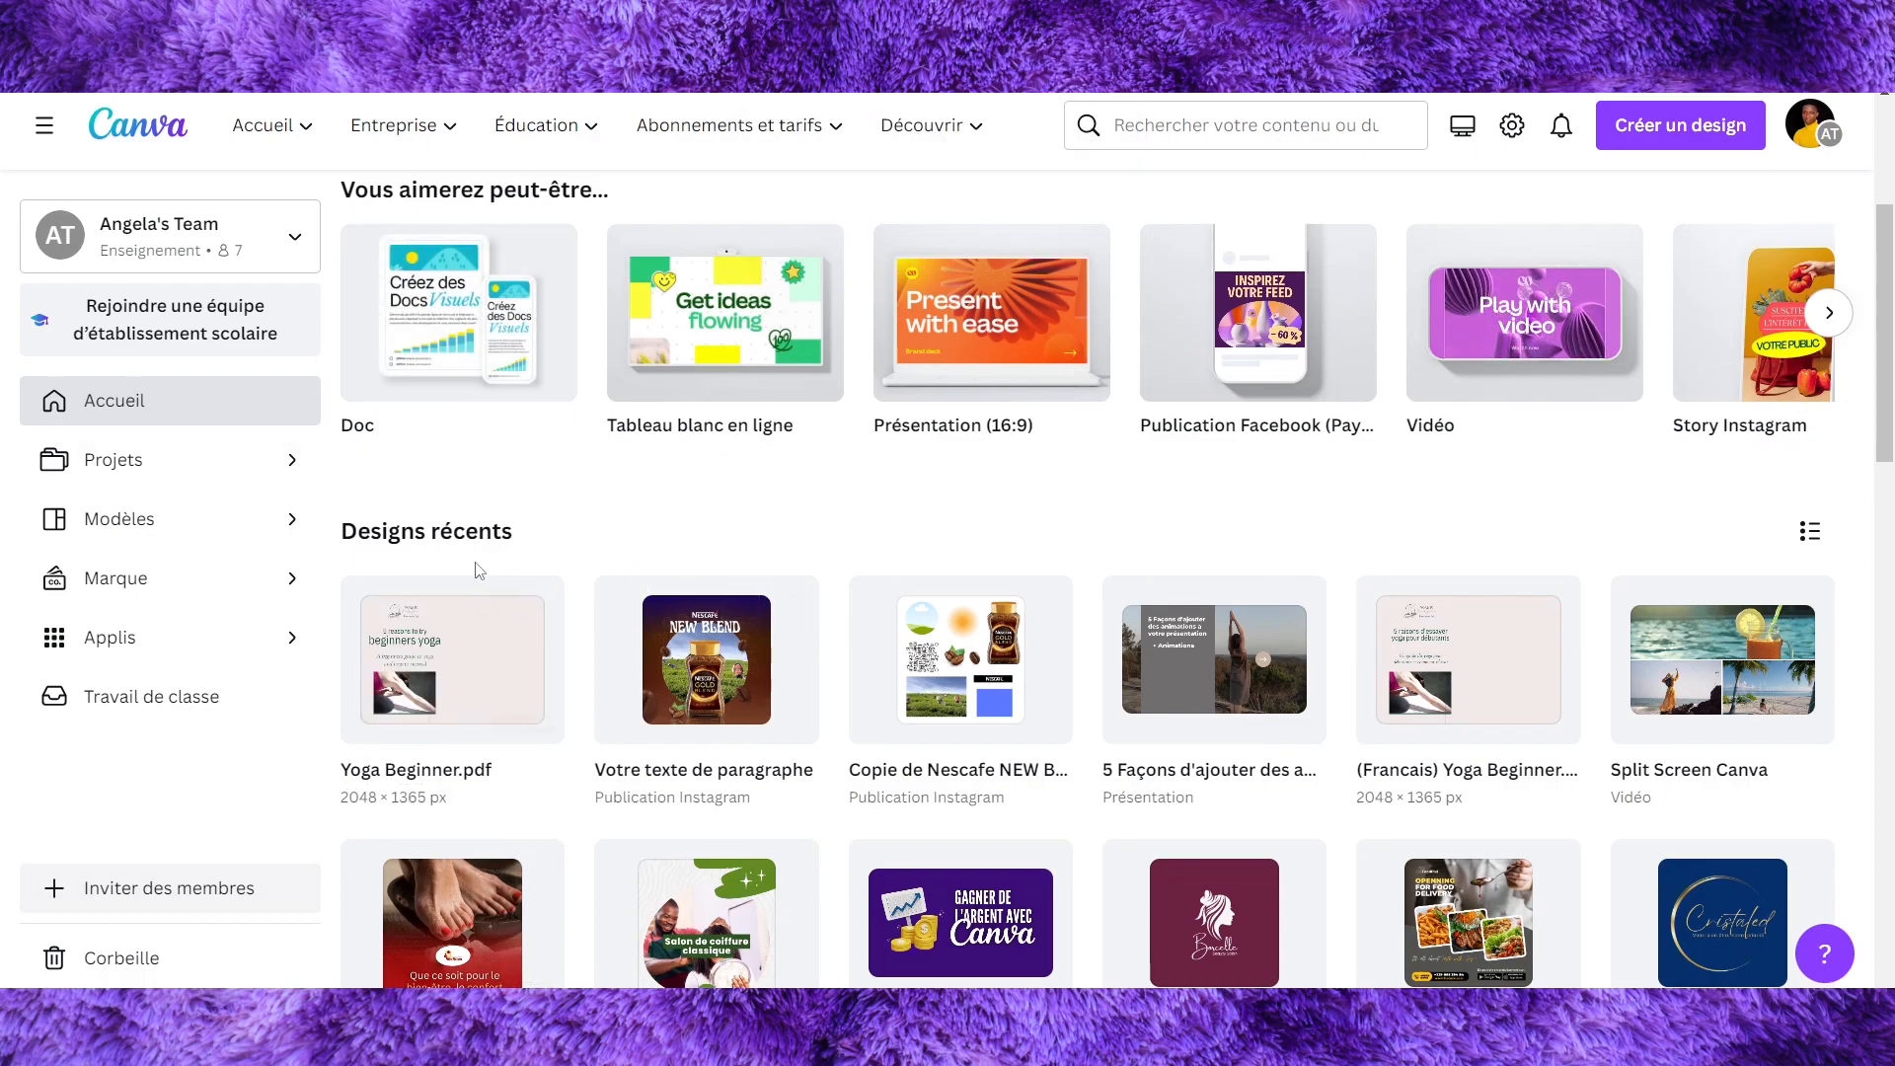
pyautogui.scroll(-1, 498, 580)
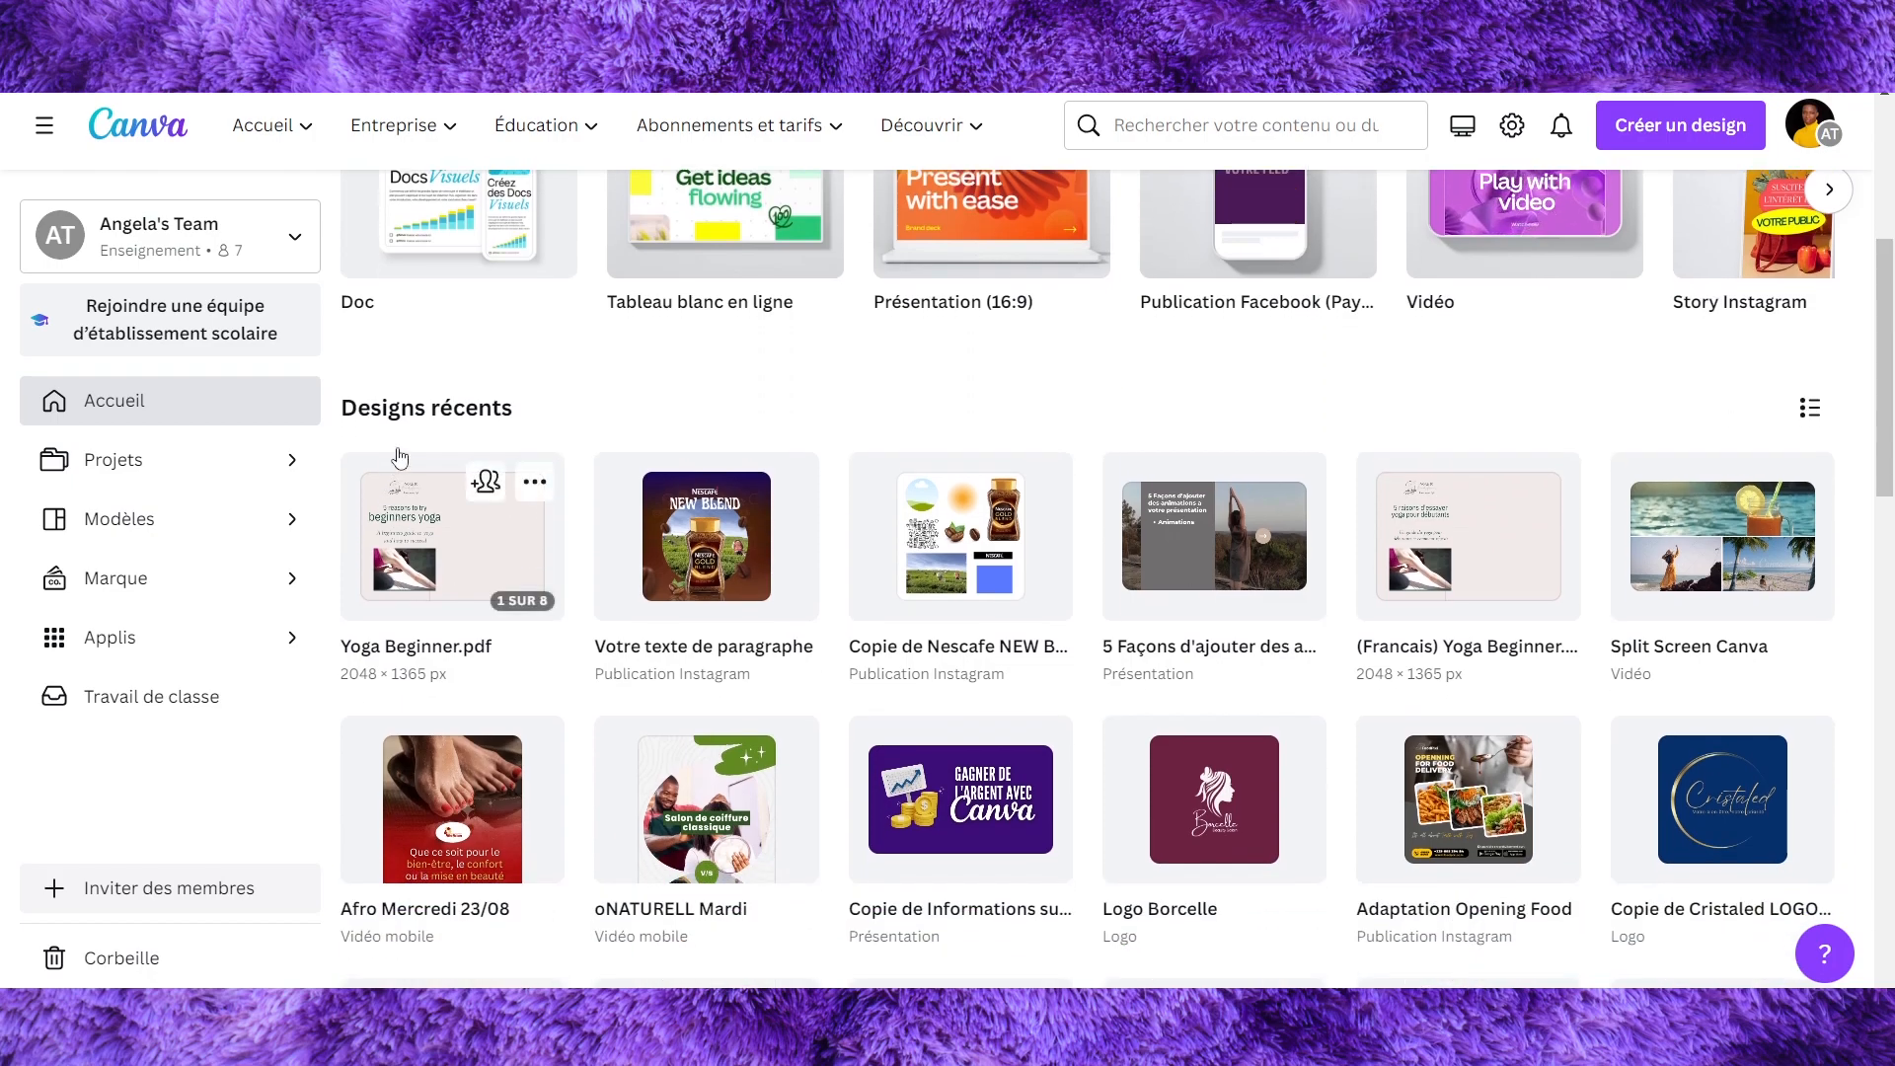
pyautogui.click(443, 556)
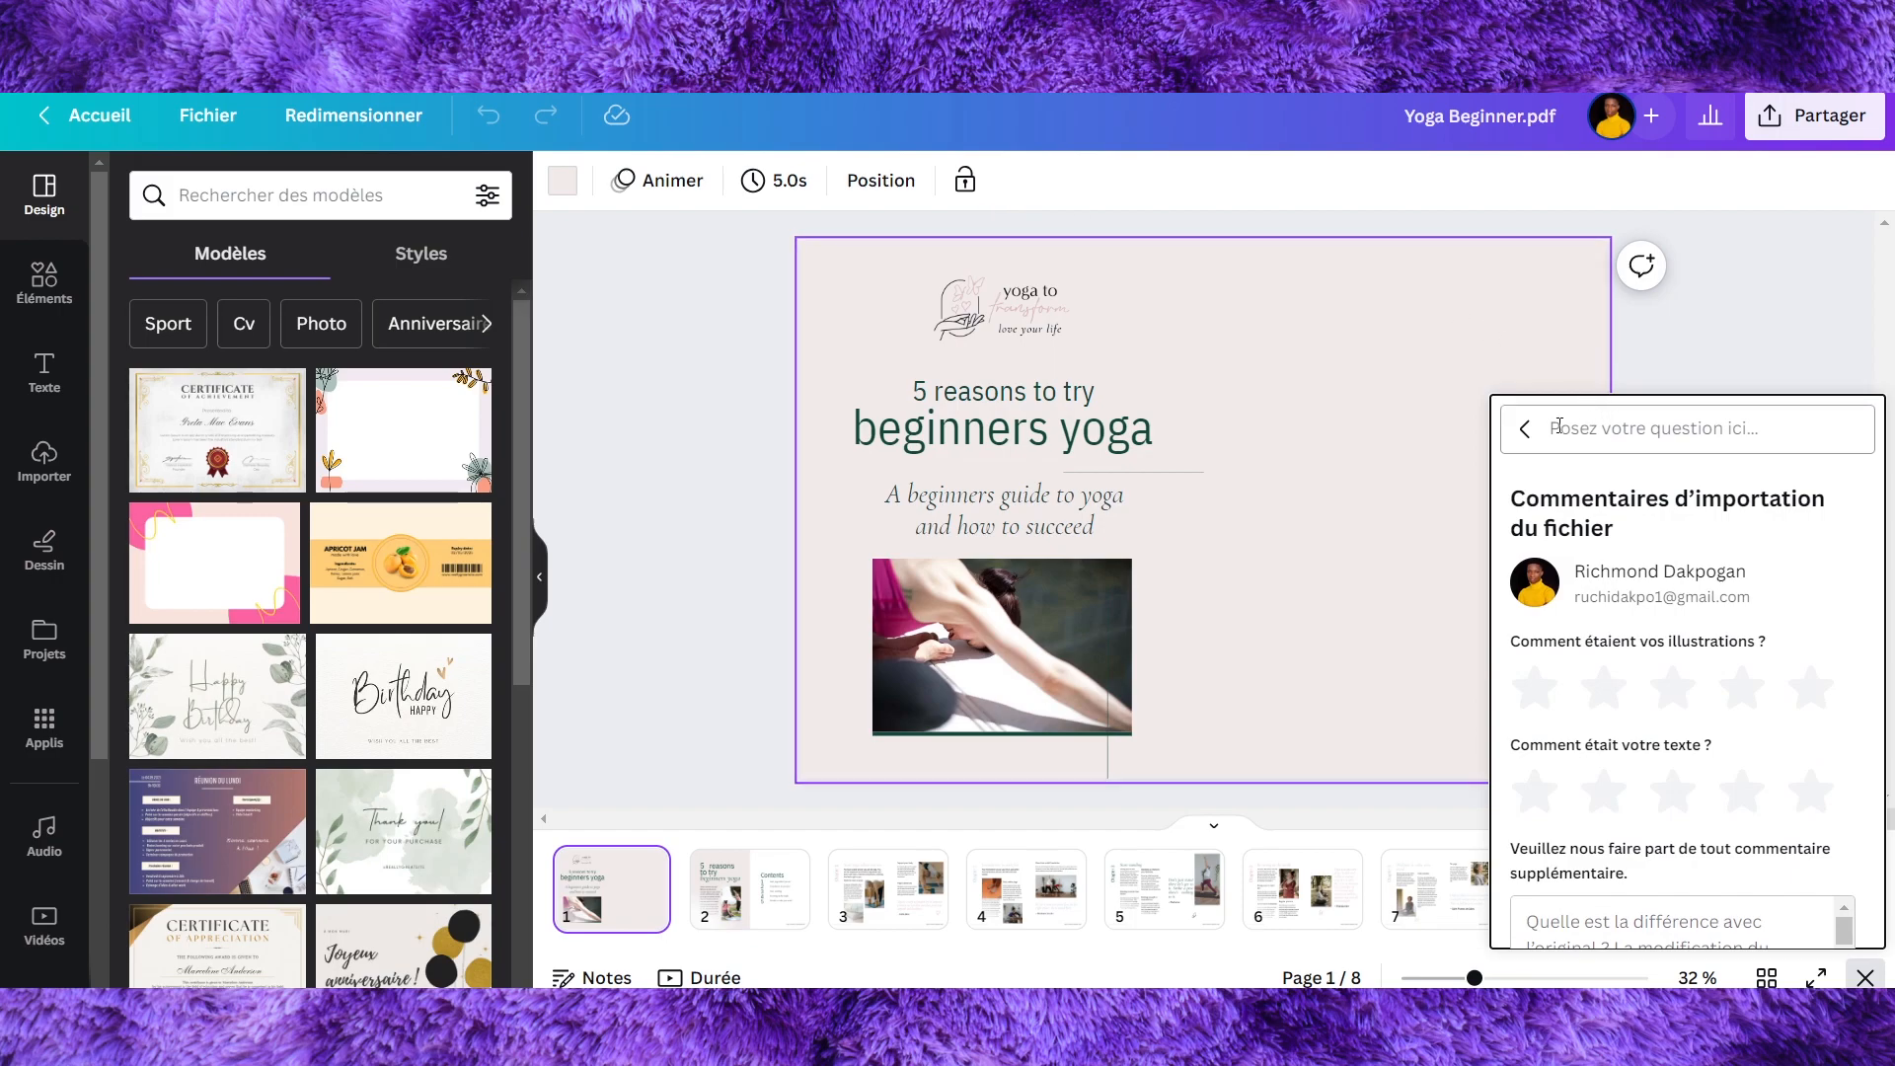
pyautogui.click(1525, 429)
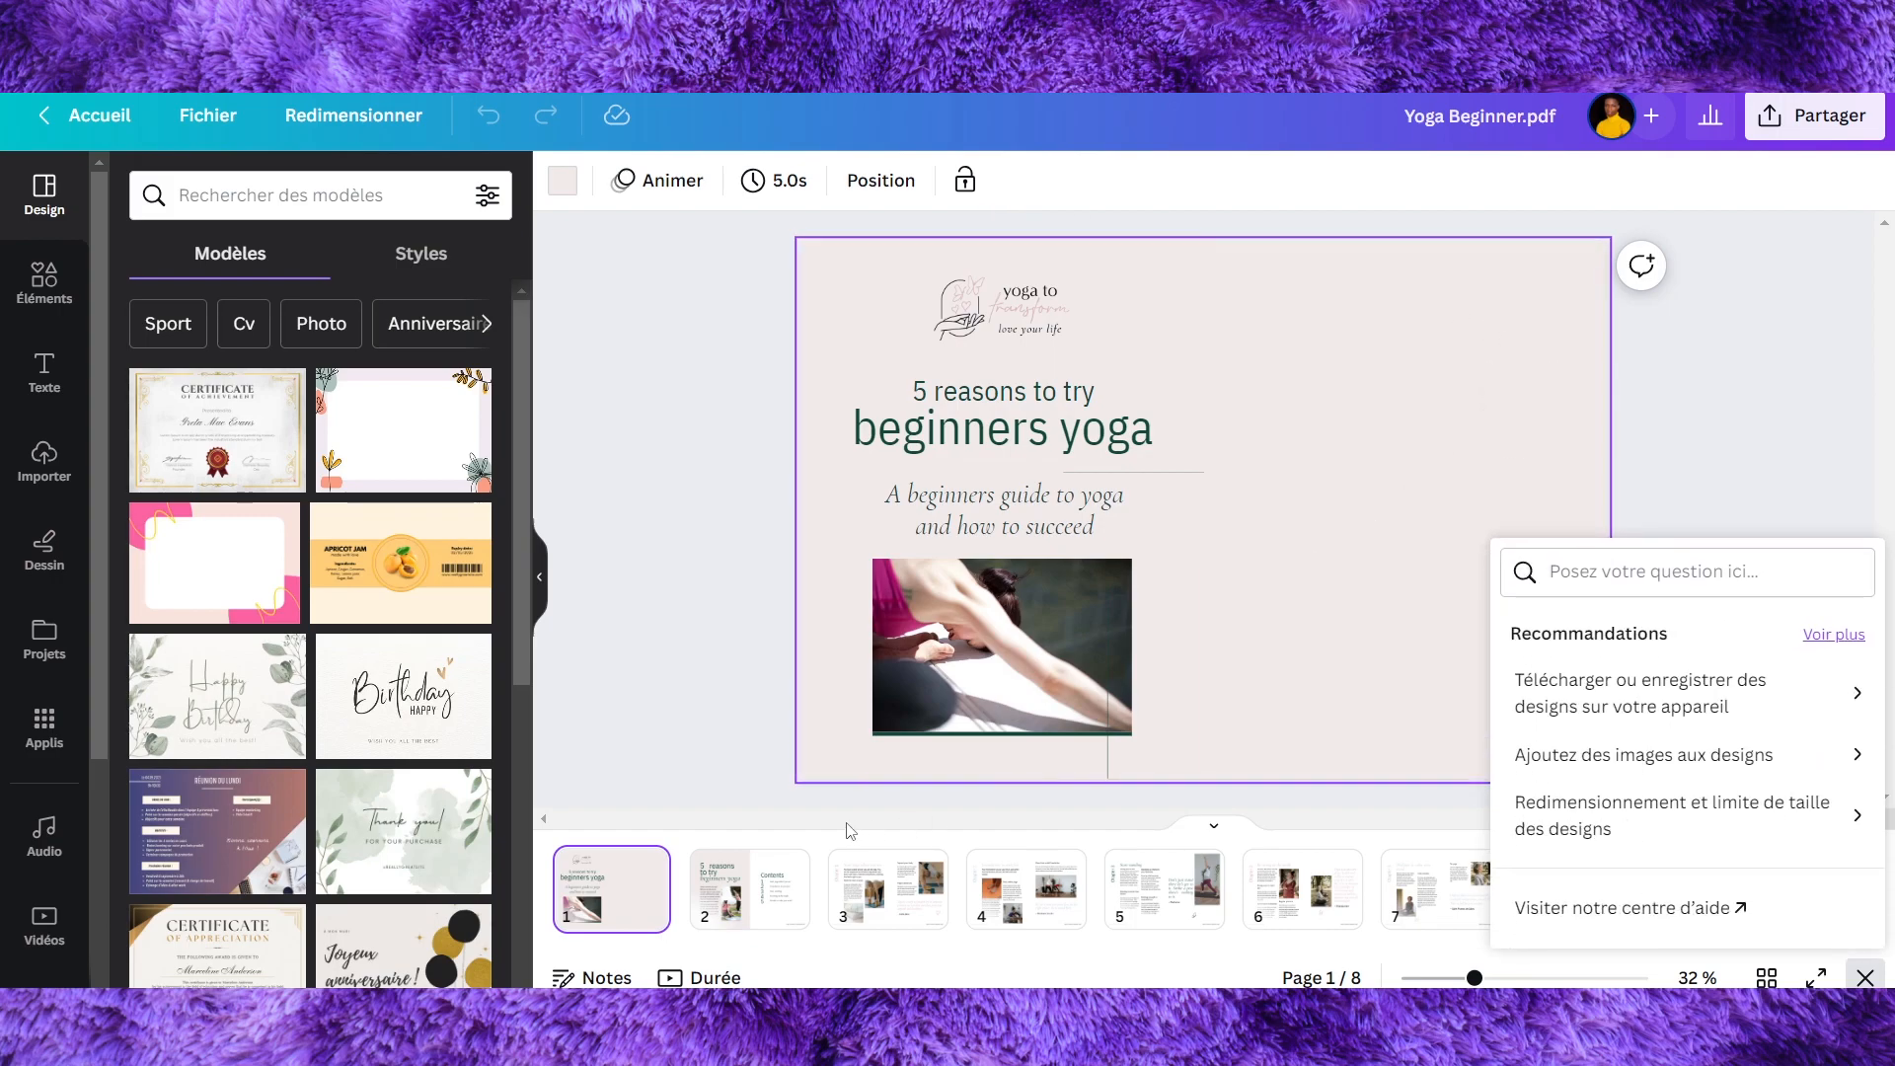
pyautogui.click(1820, 466)
# Step: Examine the imported design's pages 2 to 8, then pages 1 to 4 again, checking their text and images
pyautogui.click(771, 900)
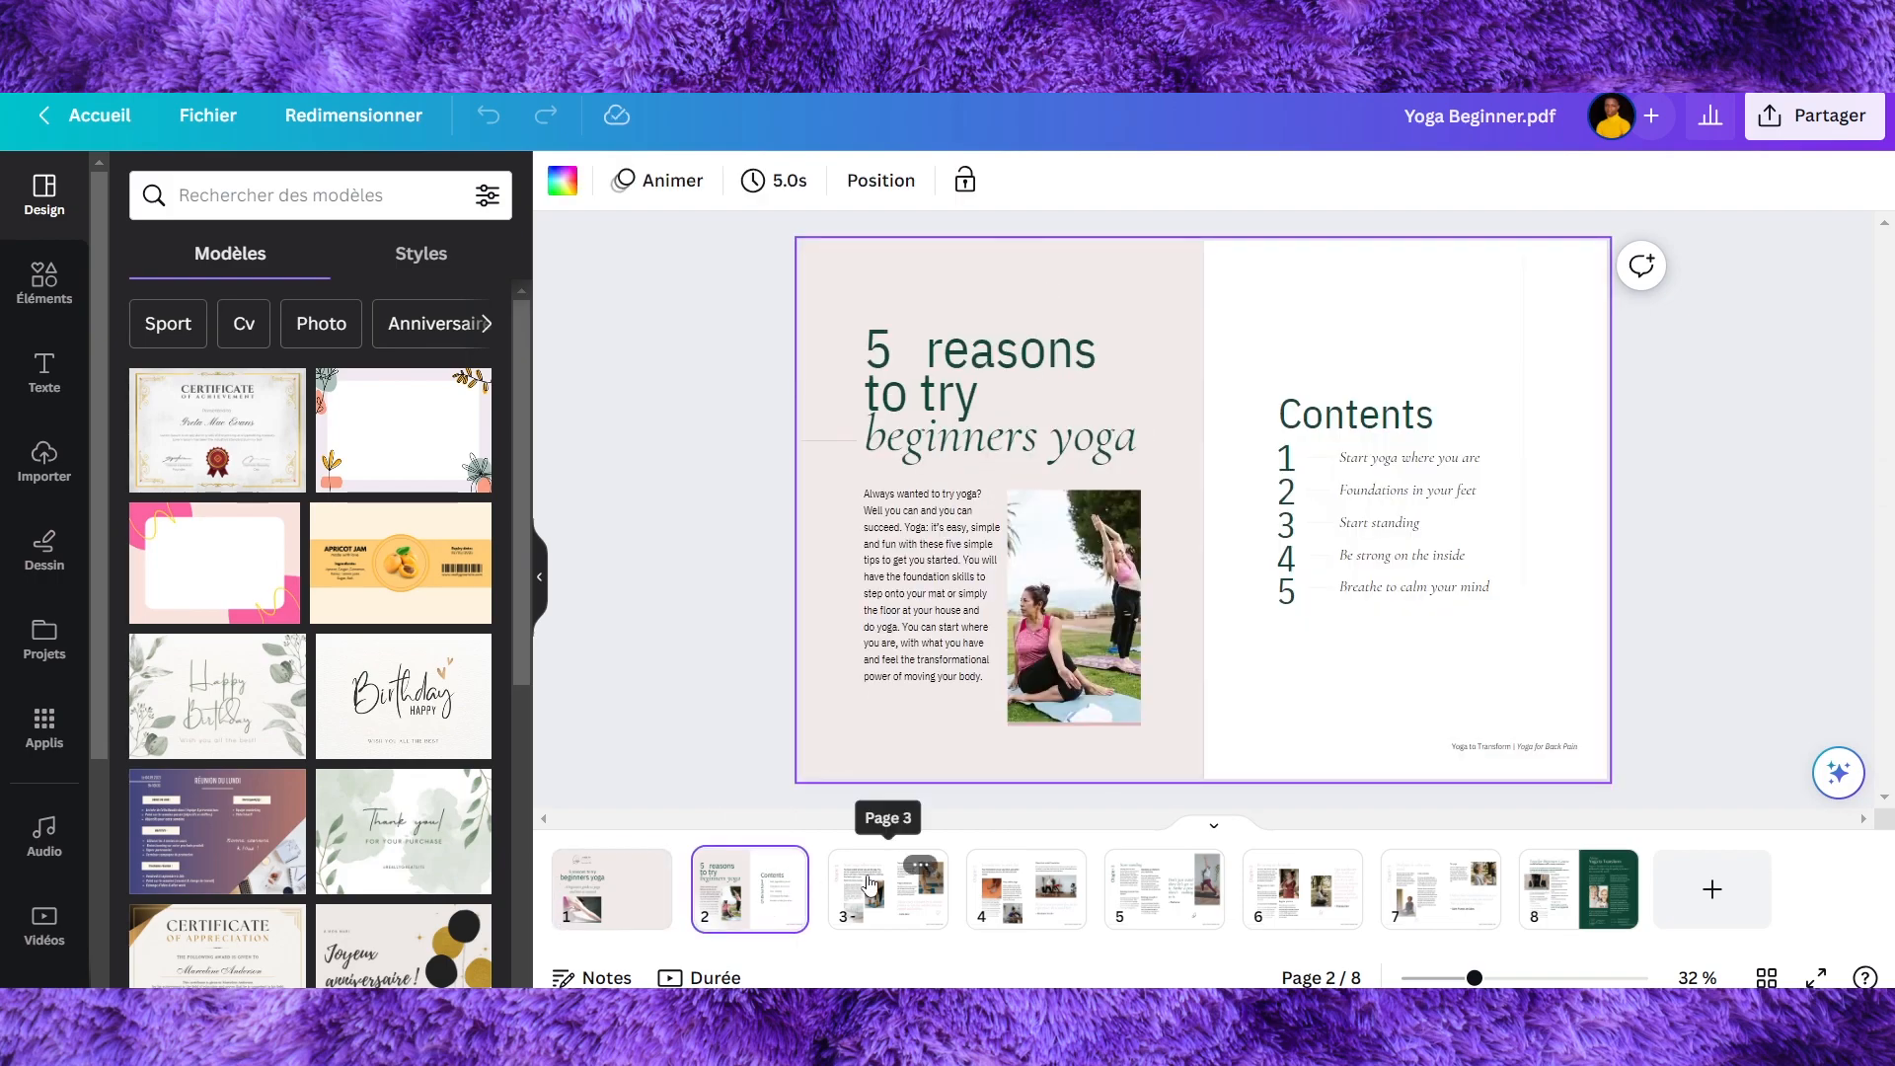
pyautogui.click(894, 900)
pyautogui.click(977, 903)
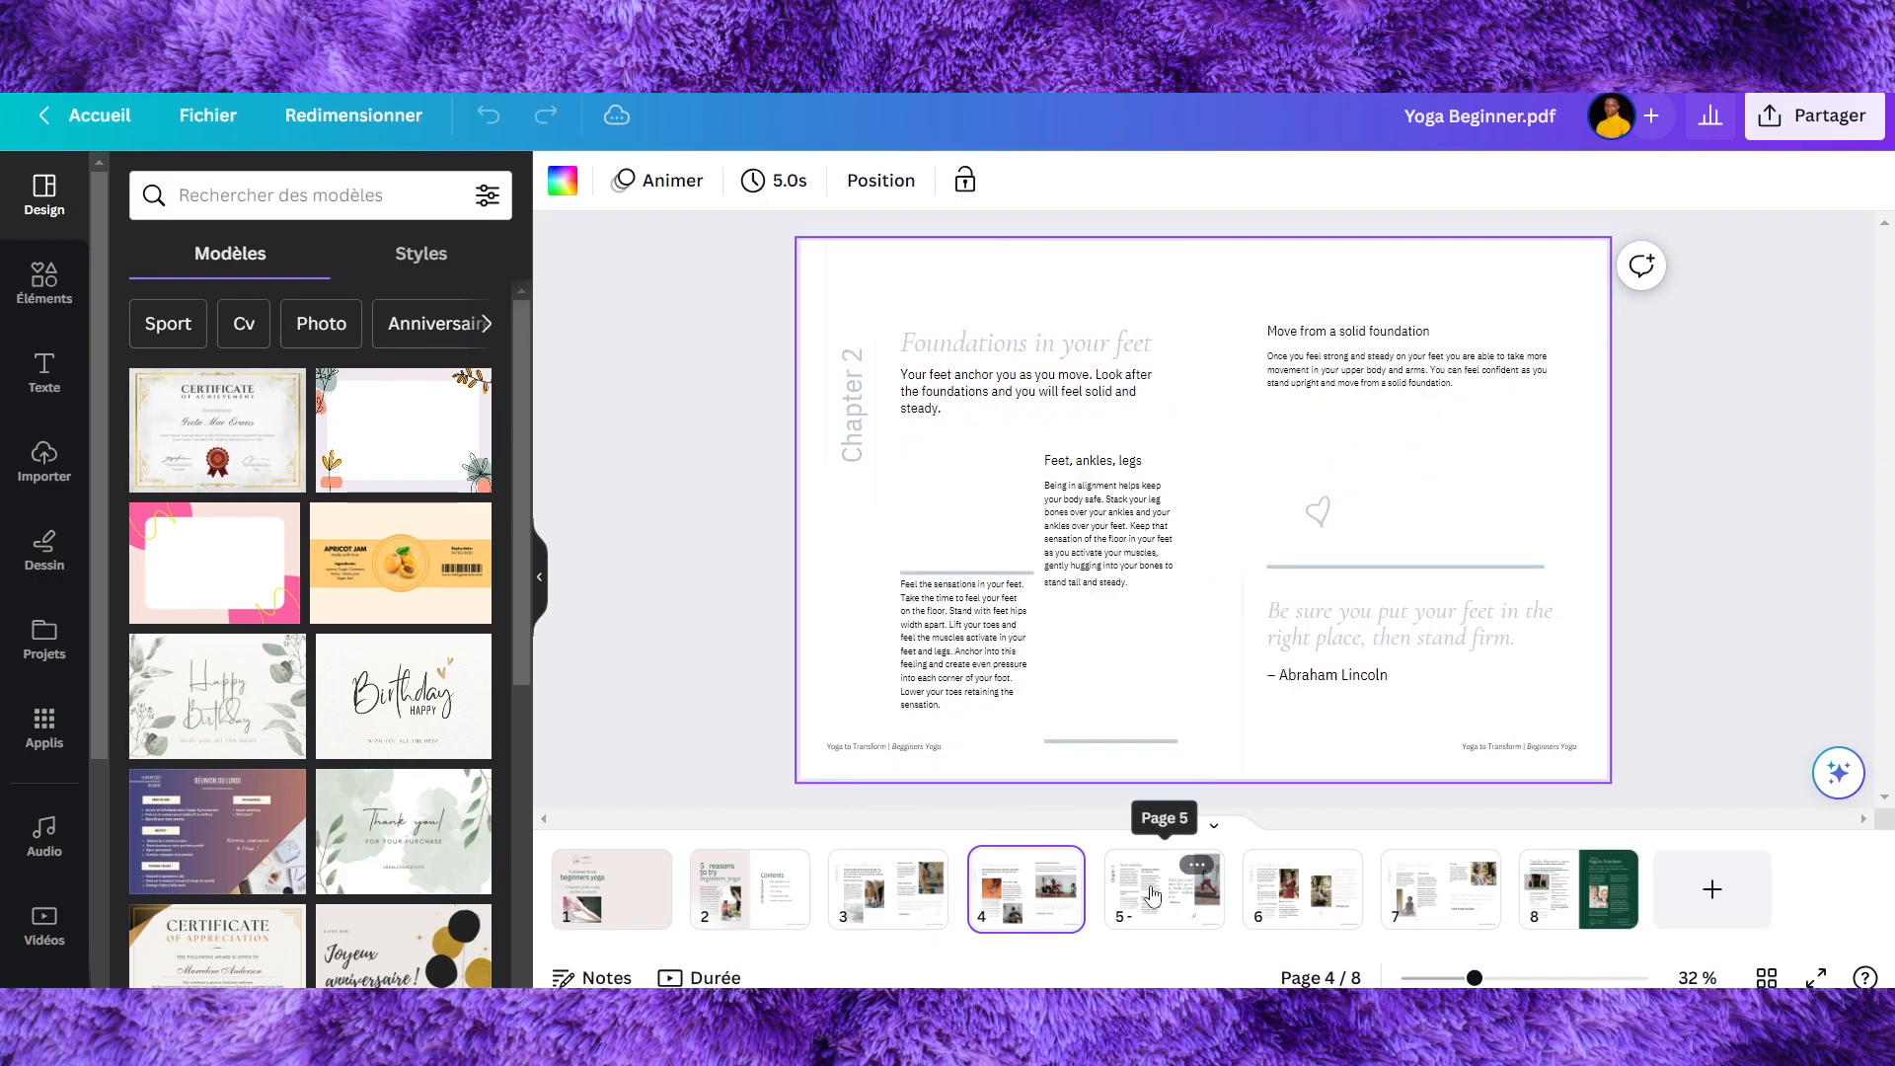
pyautogui.click(1188, 894)
pyautogui.click(1303, 894)
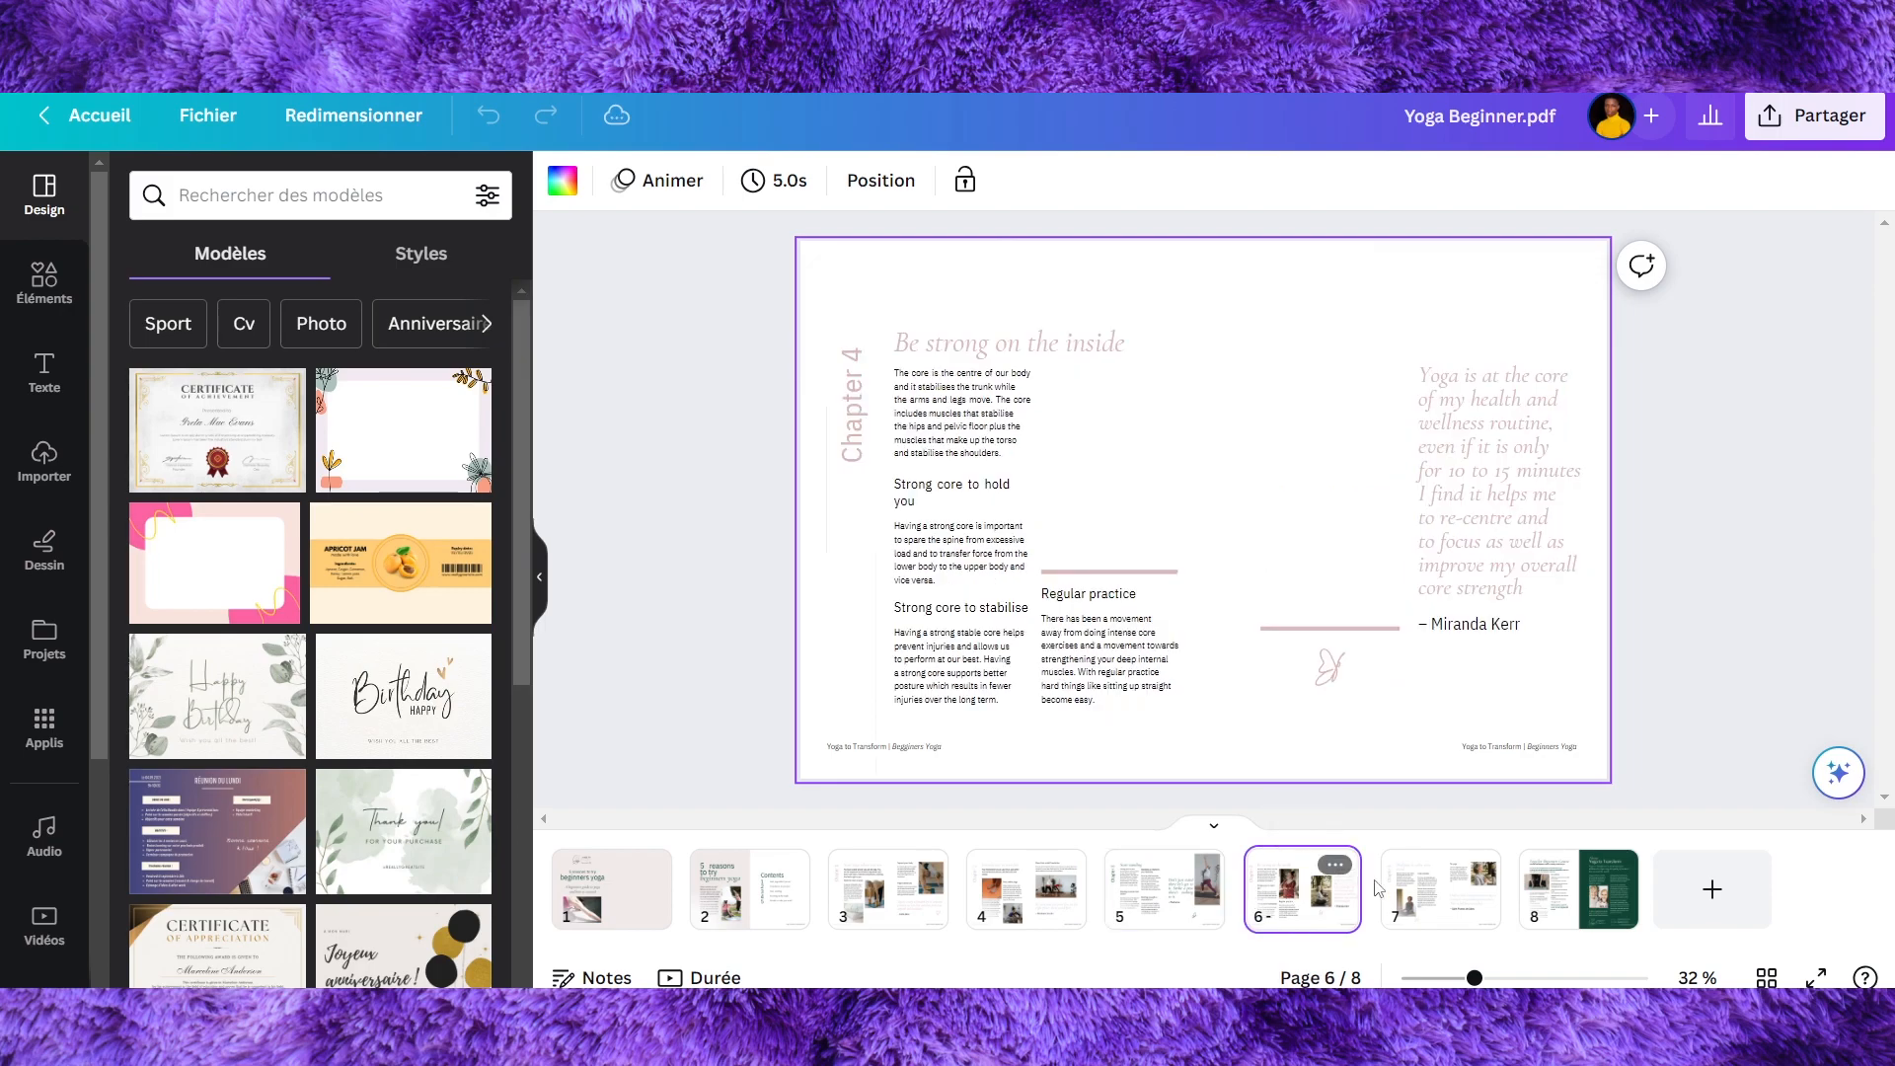
pyautogui.click(1441, 894)
pyautogui.click(1552, 906)
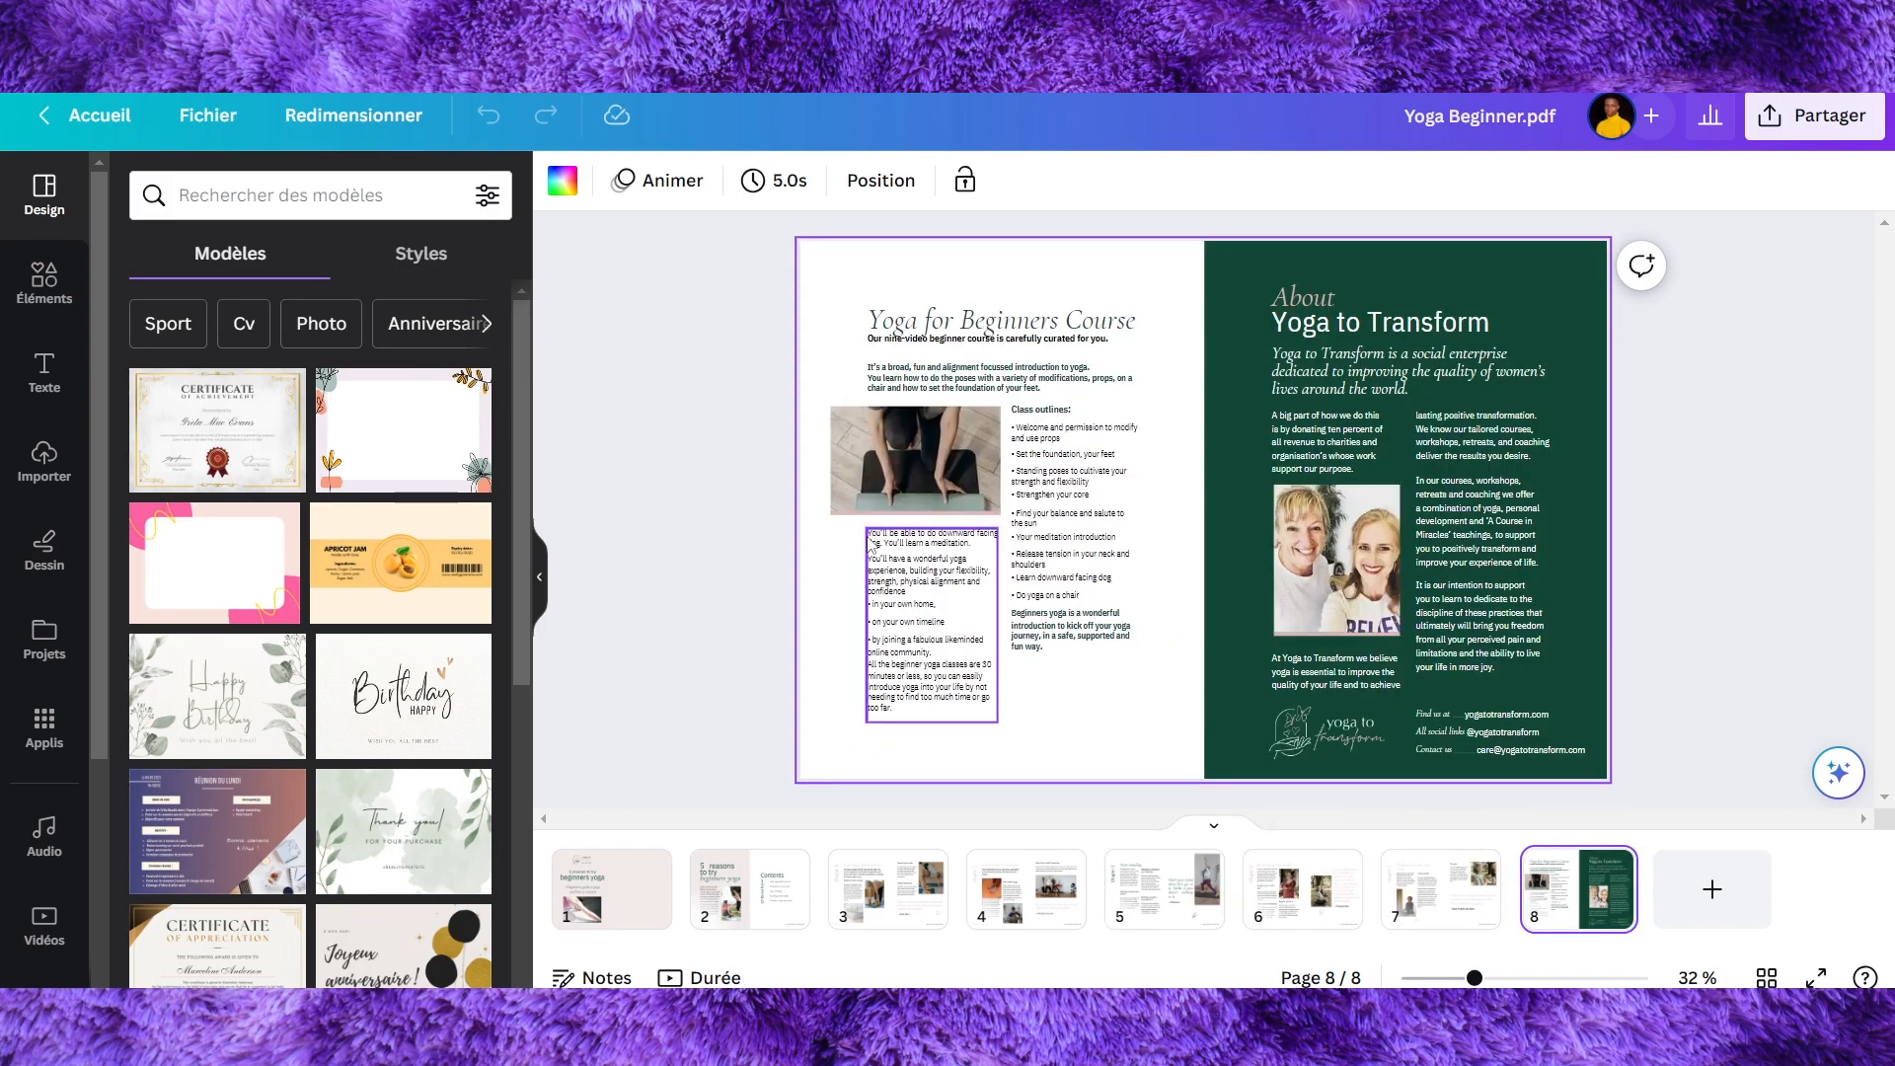
pyautogui.click(612, 889)
pyautogui.click(750, 888)
pyautogui.click(889, 893)
pyautogui.click(1022, 910)
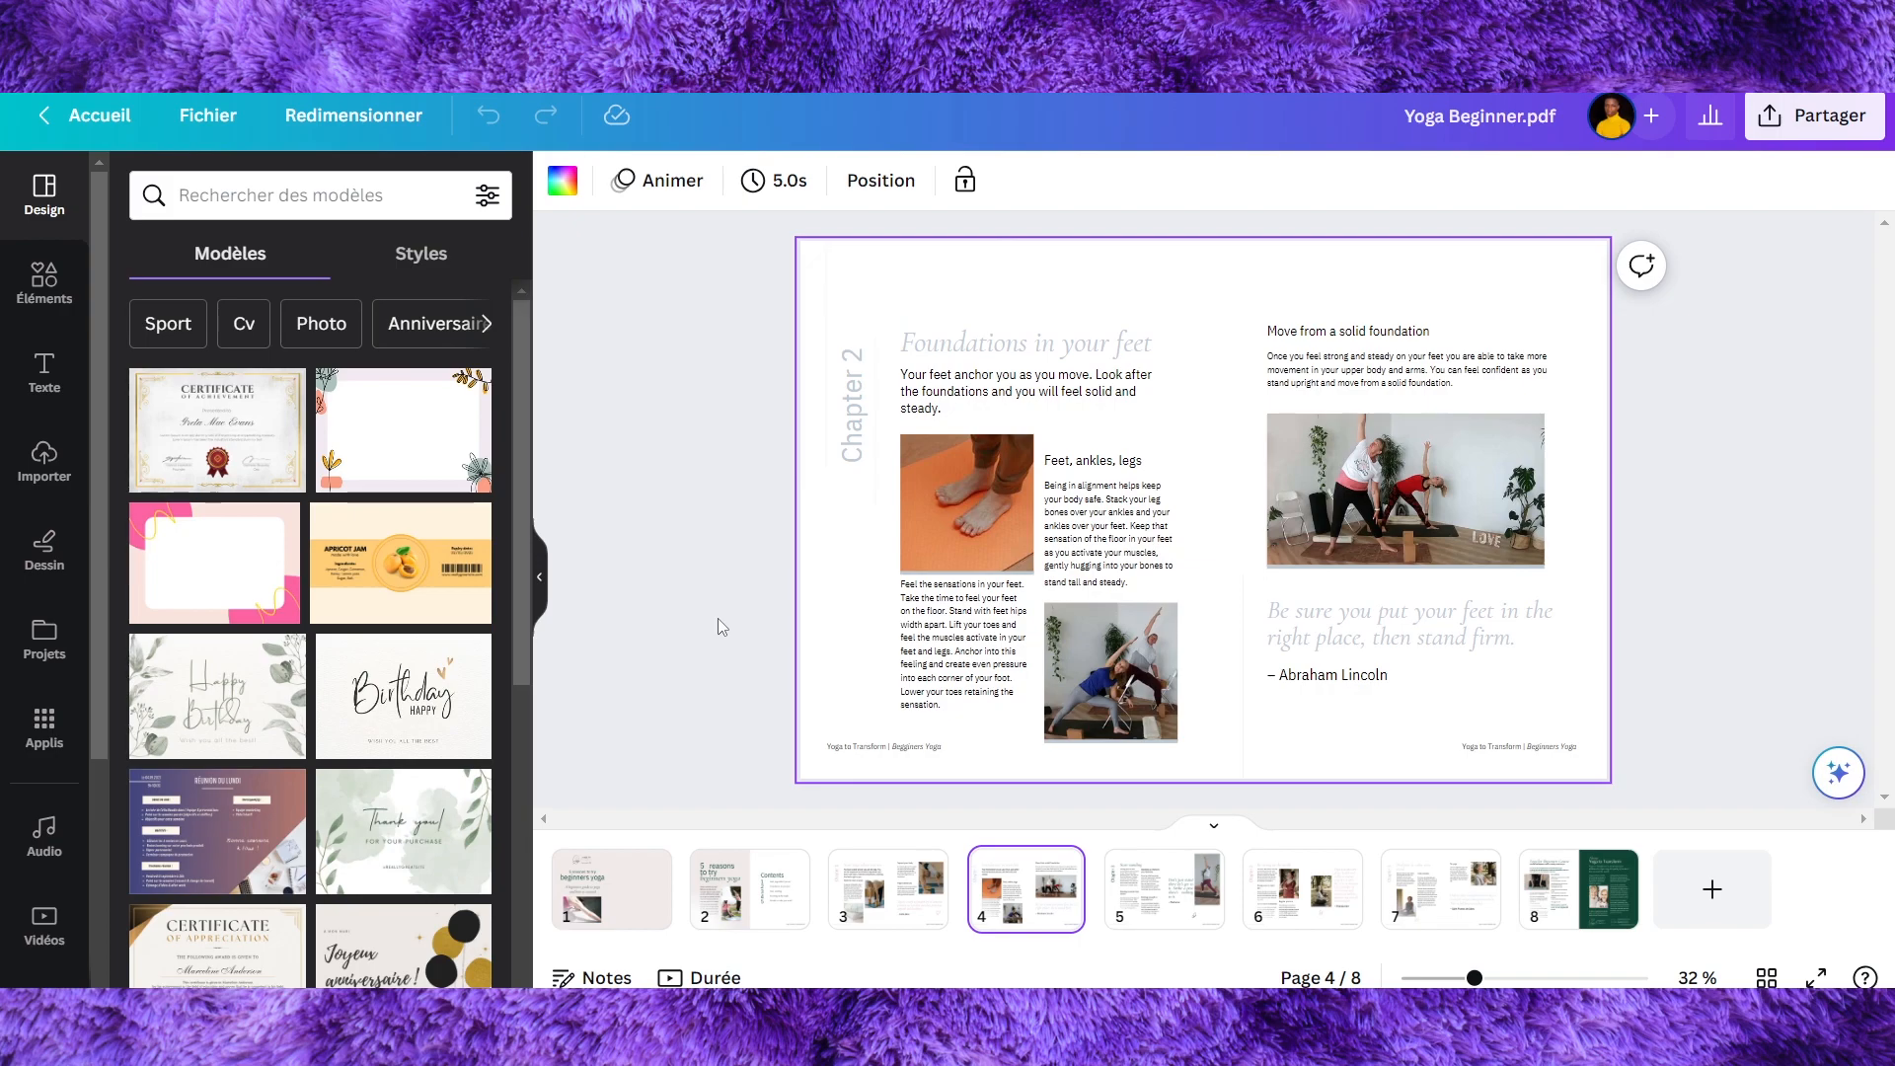
# Step: Return to page 1, find and open the Traduction app, and check its translation settings
pyautogui.click(622, 904)
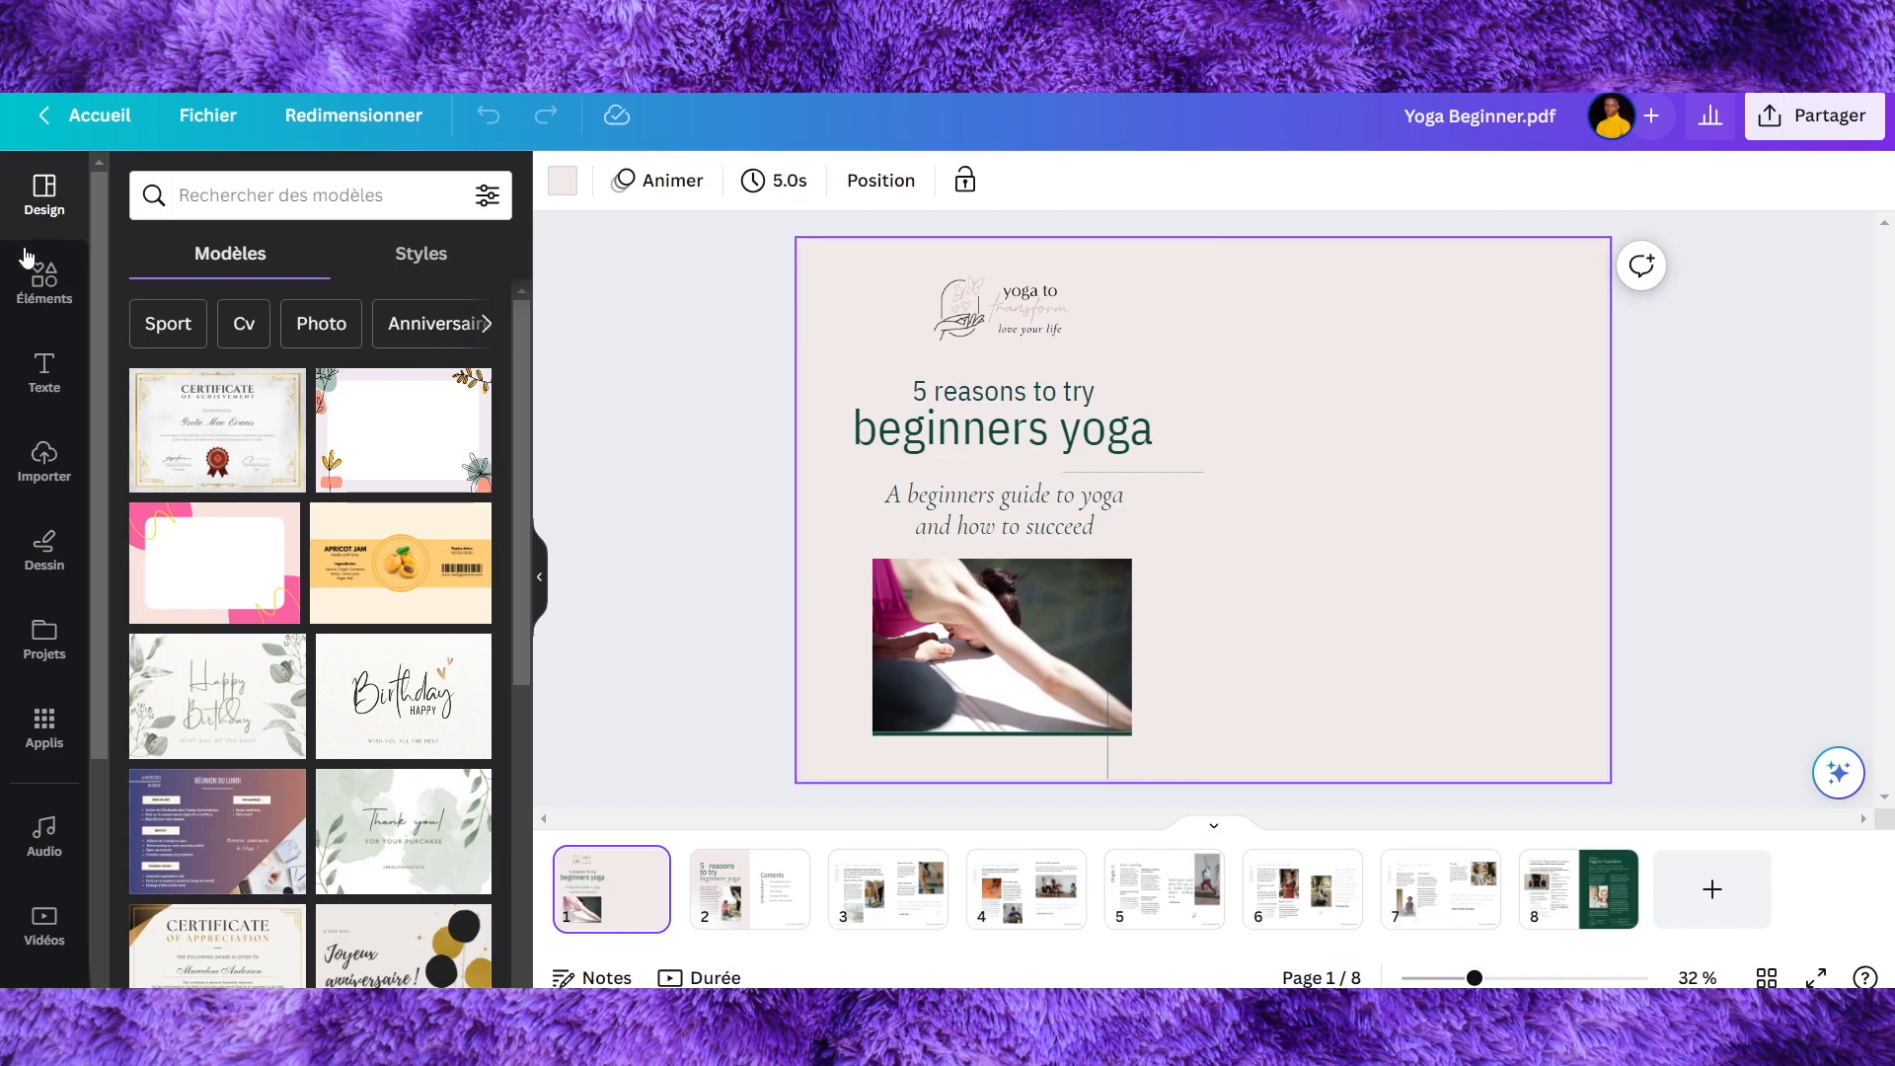
pyautogui.scroll(-3, 37, 543)
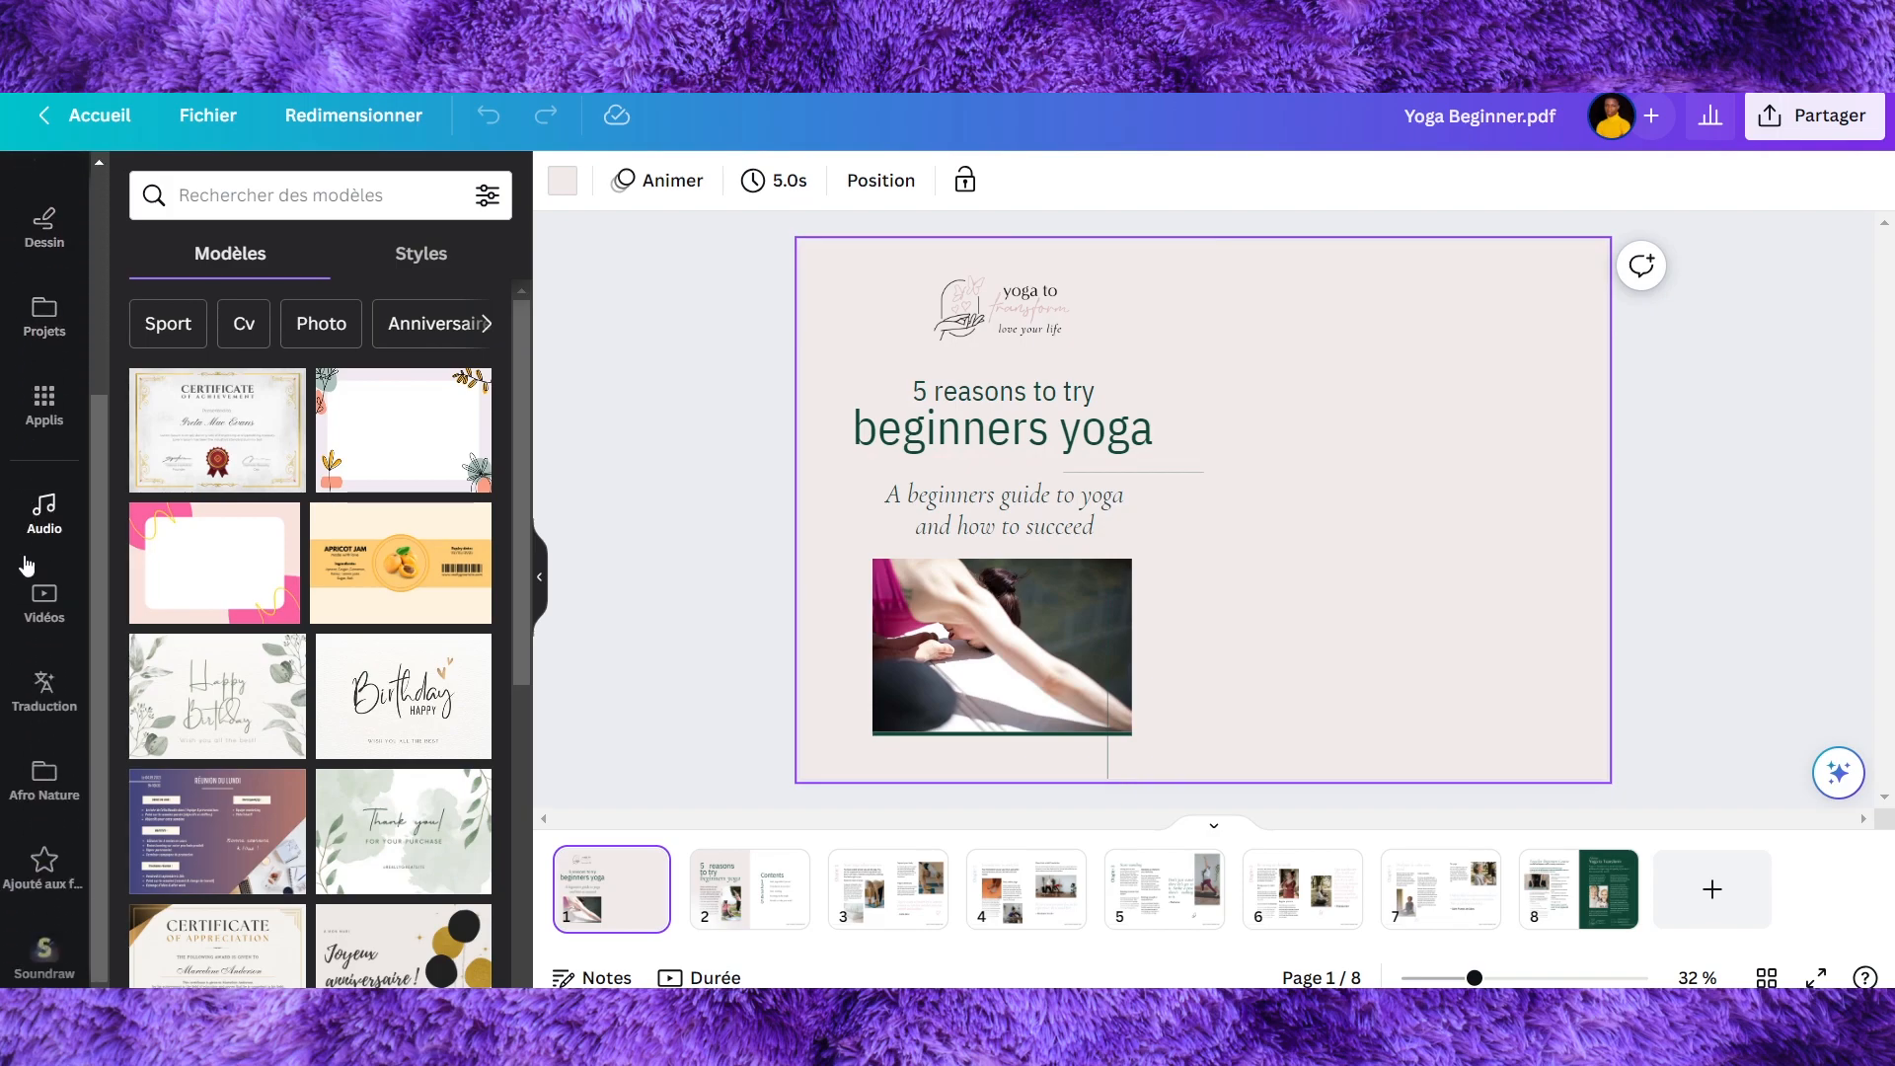
pyautogui.click(44, 417)
pyautogui.click(279, 193)
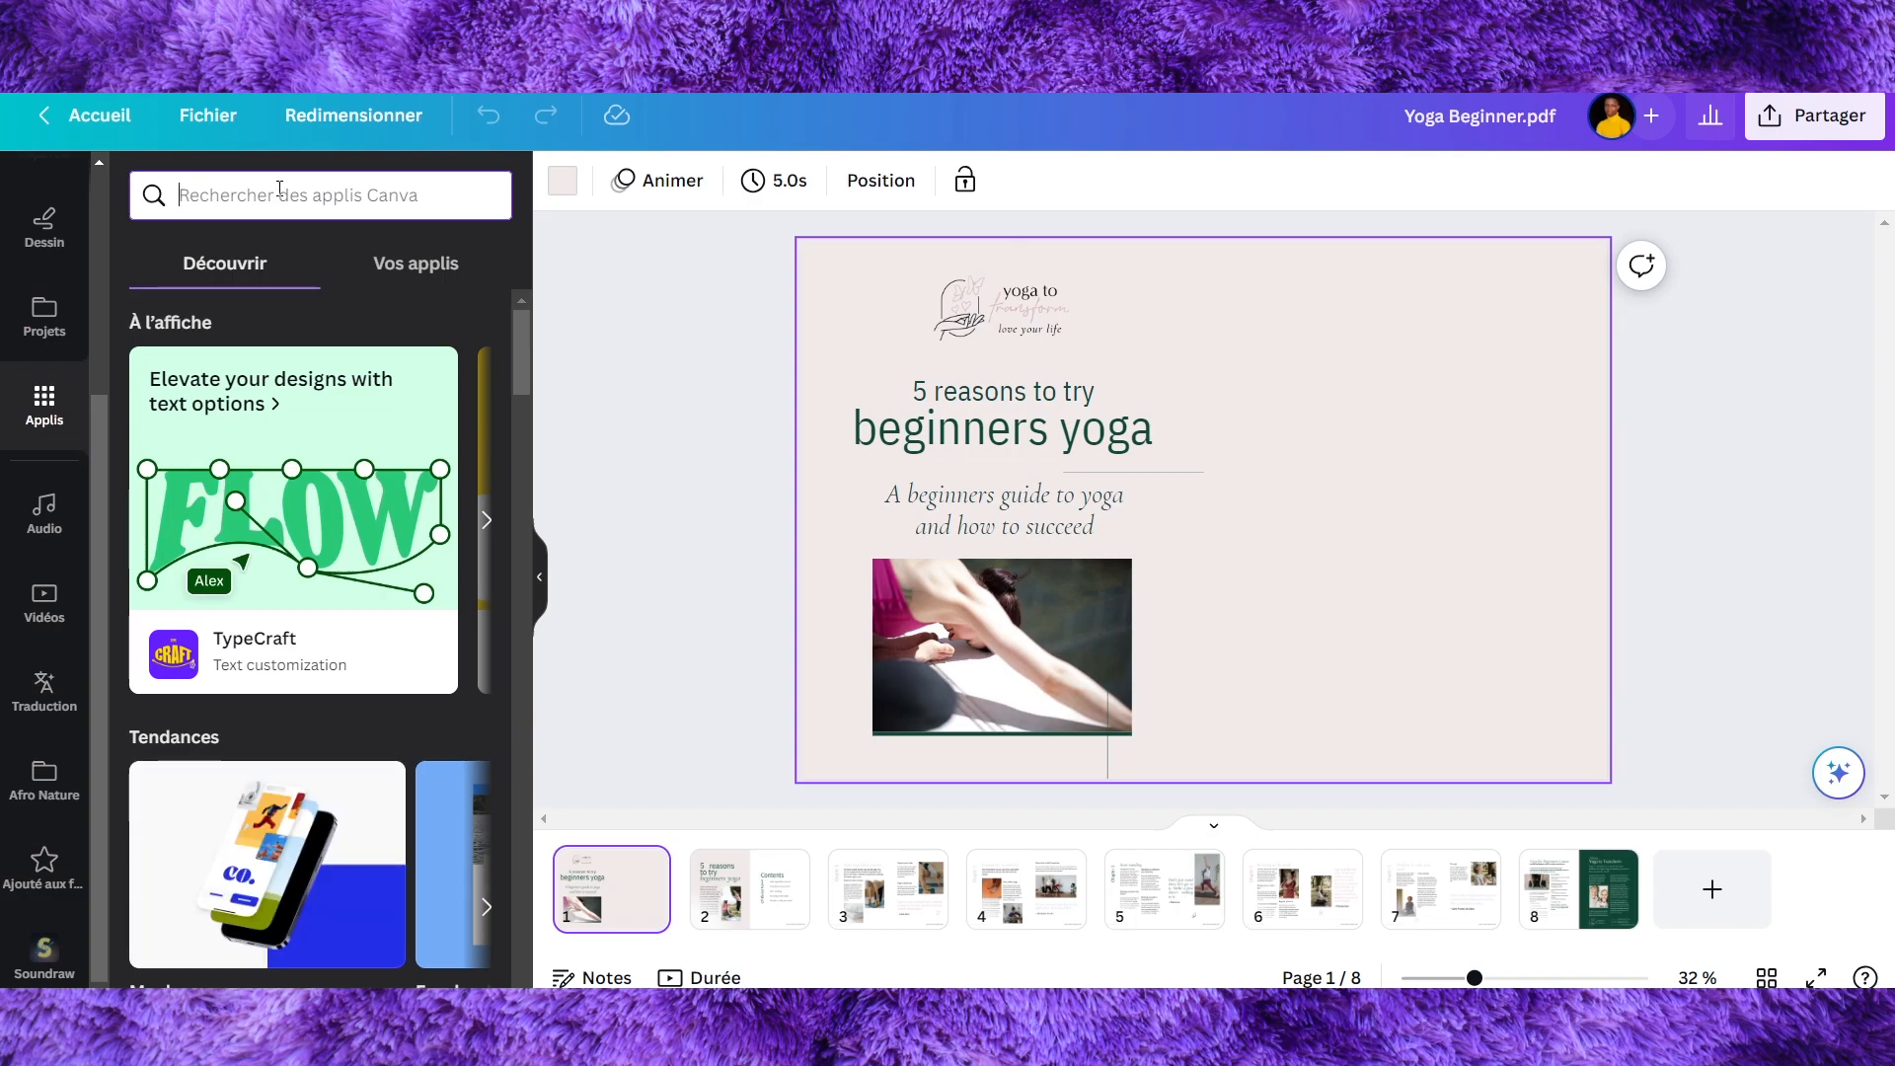
pyautogui.write('traduction')
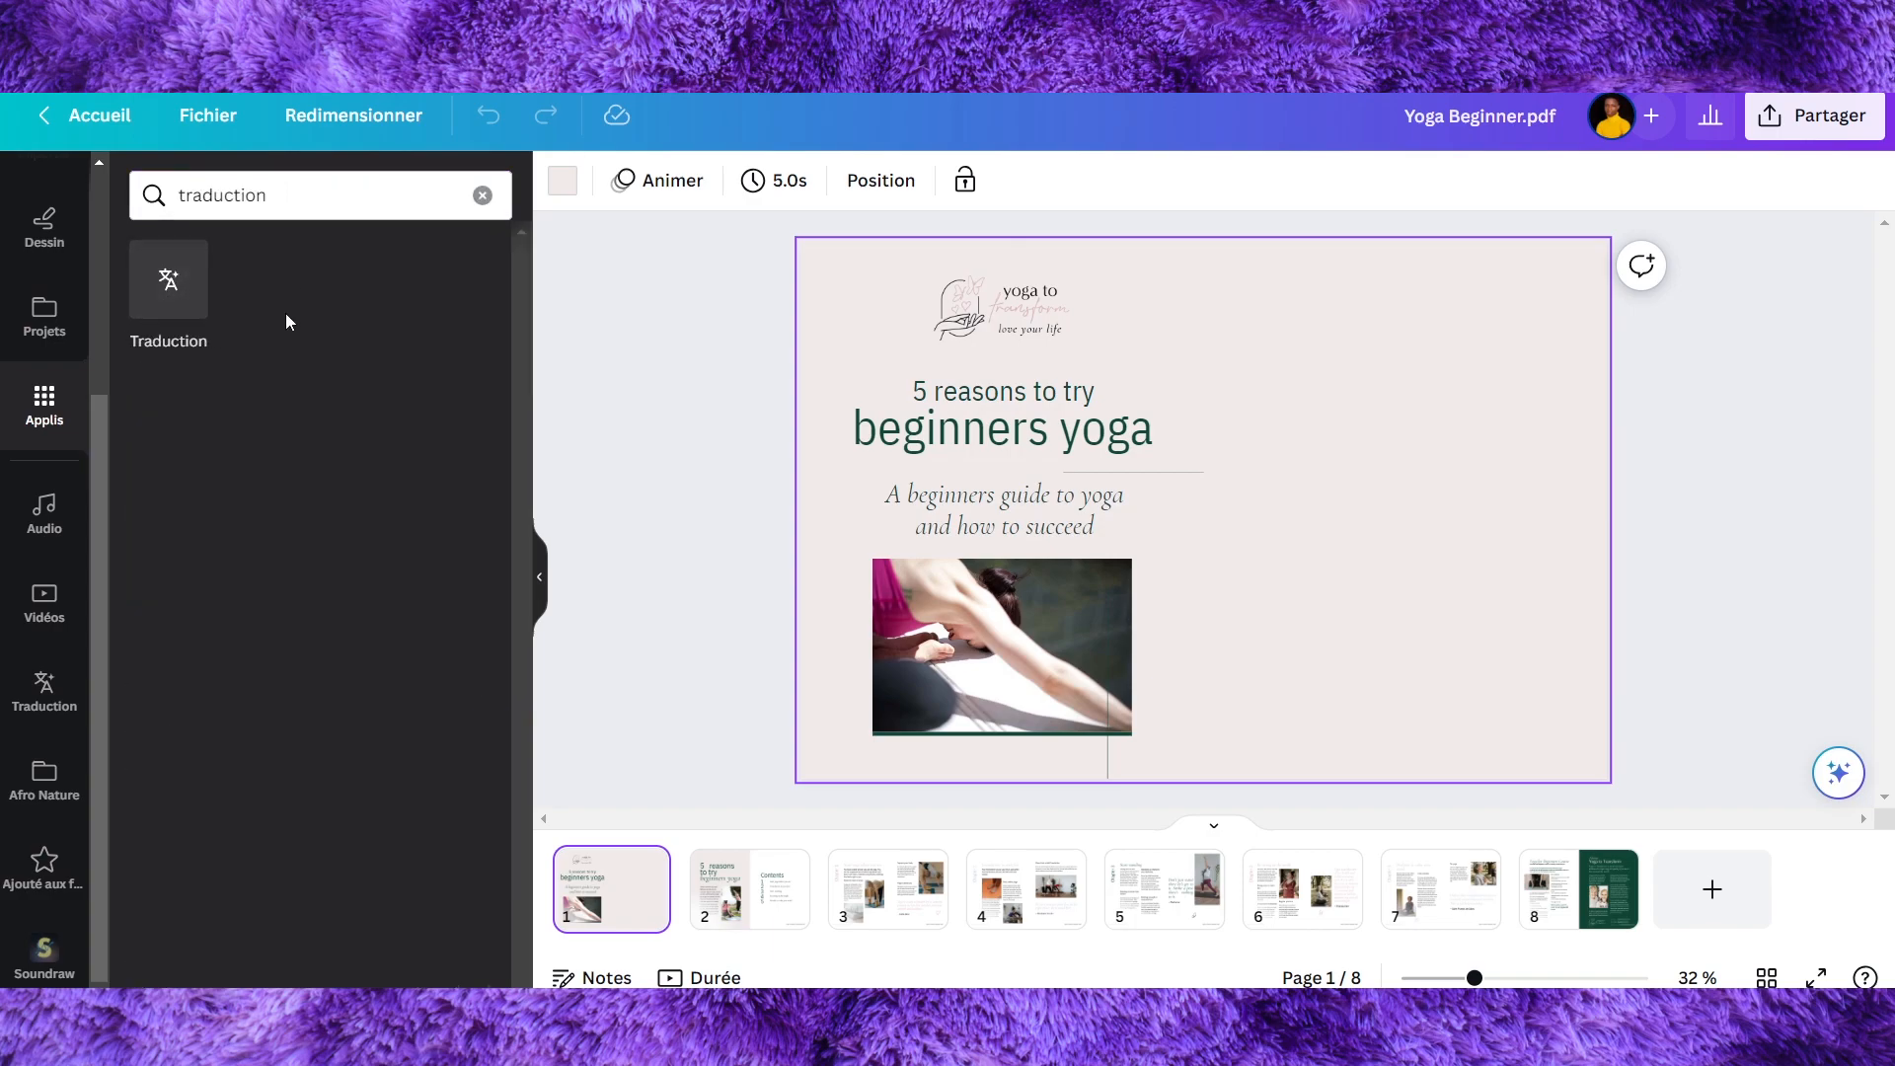
pyautogui.click(174, 275)
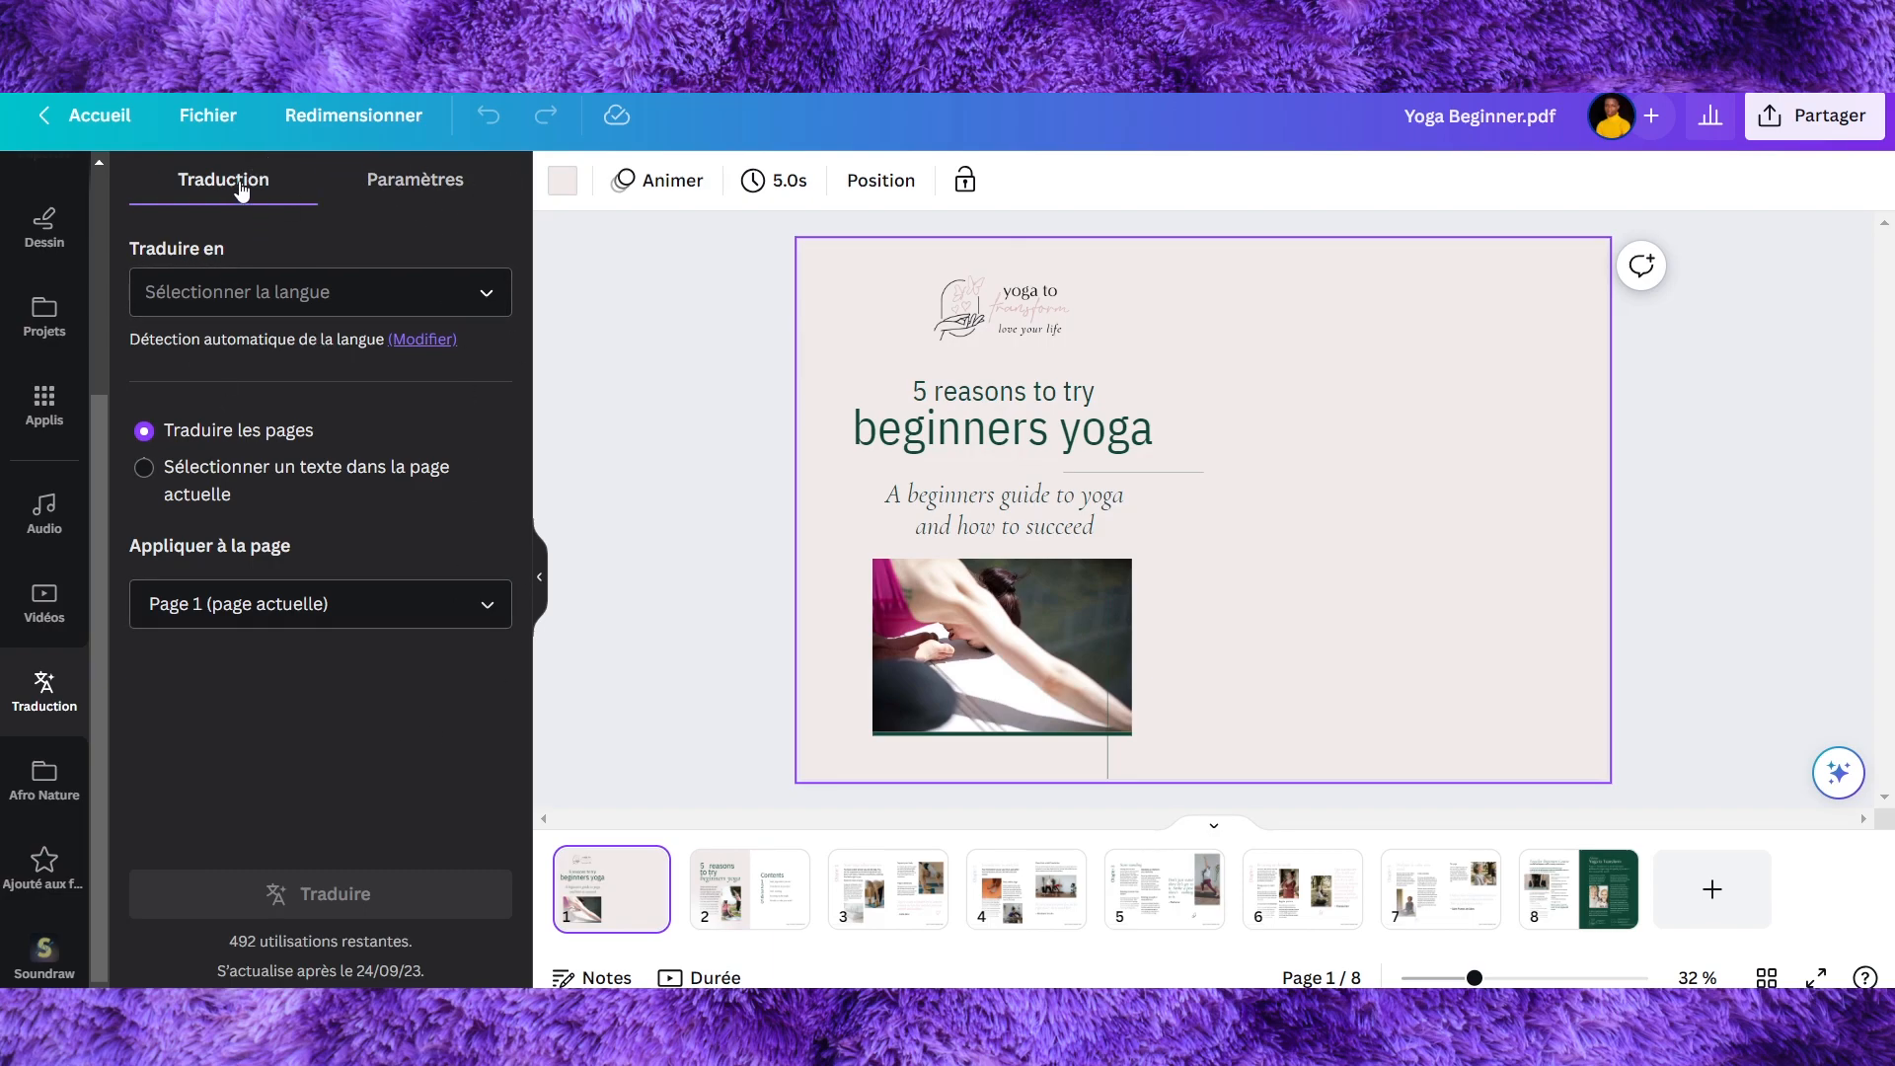
pyautogui.click(424, 179)
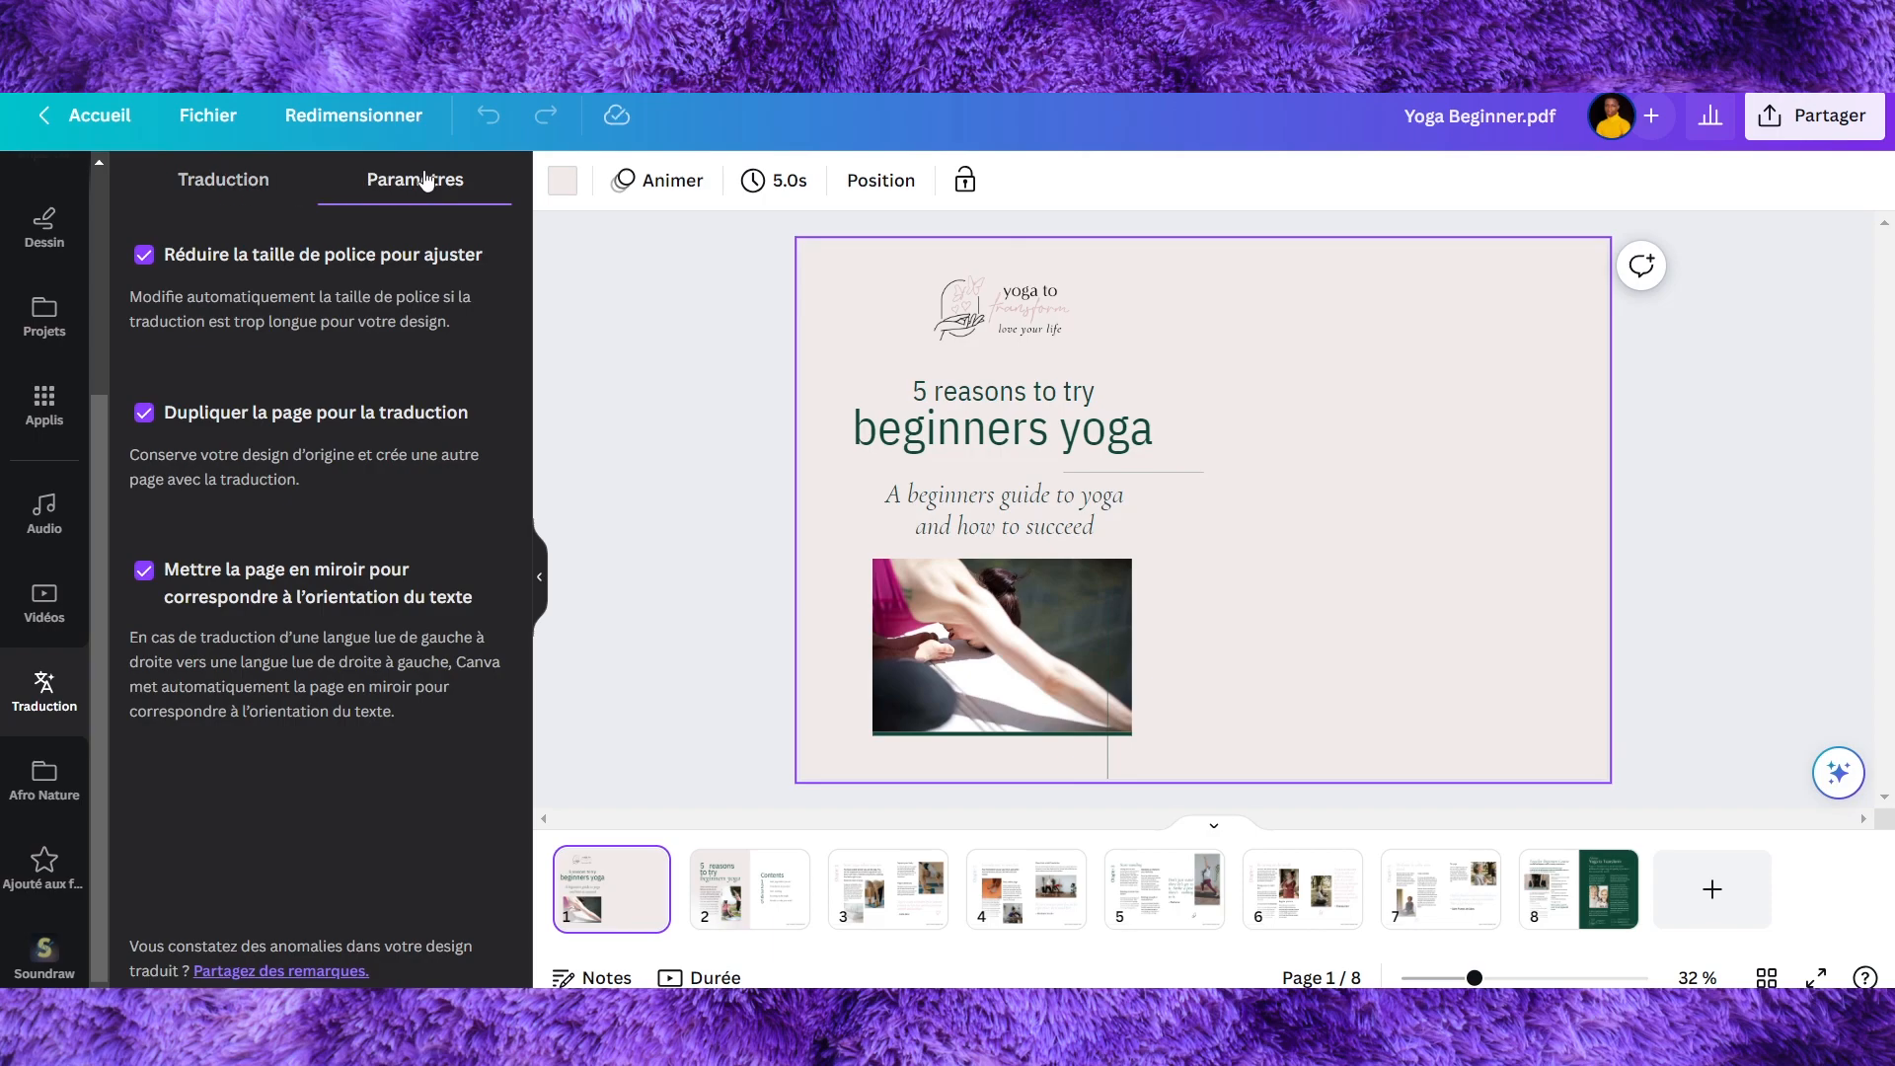
pyautogui.click(249, 188)
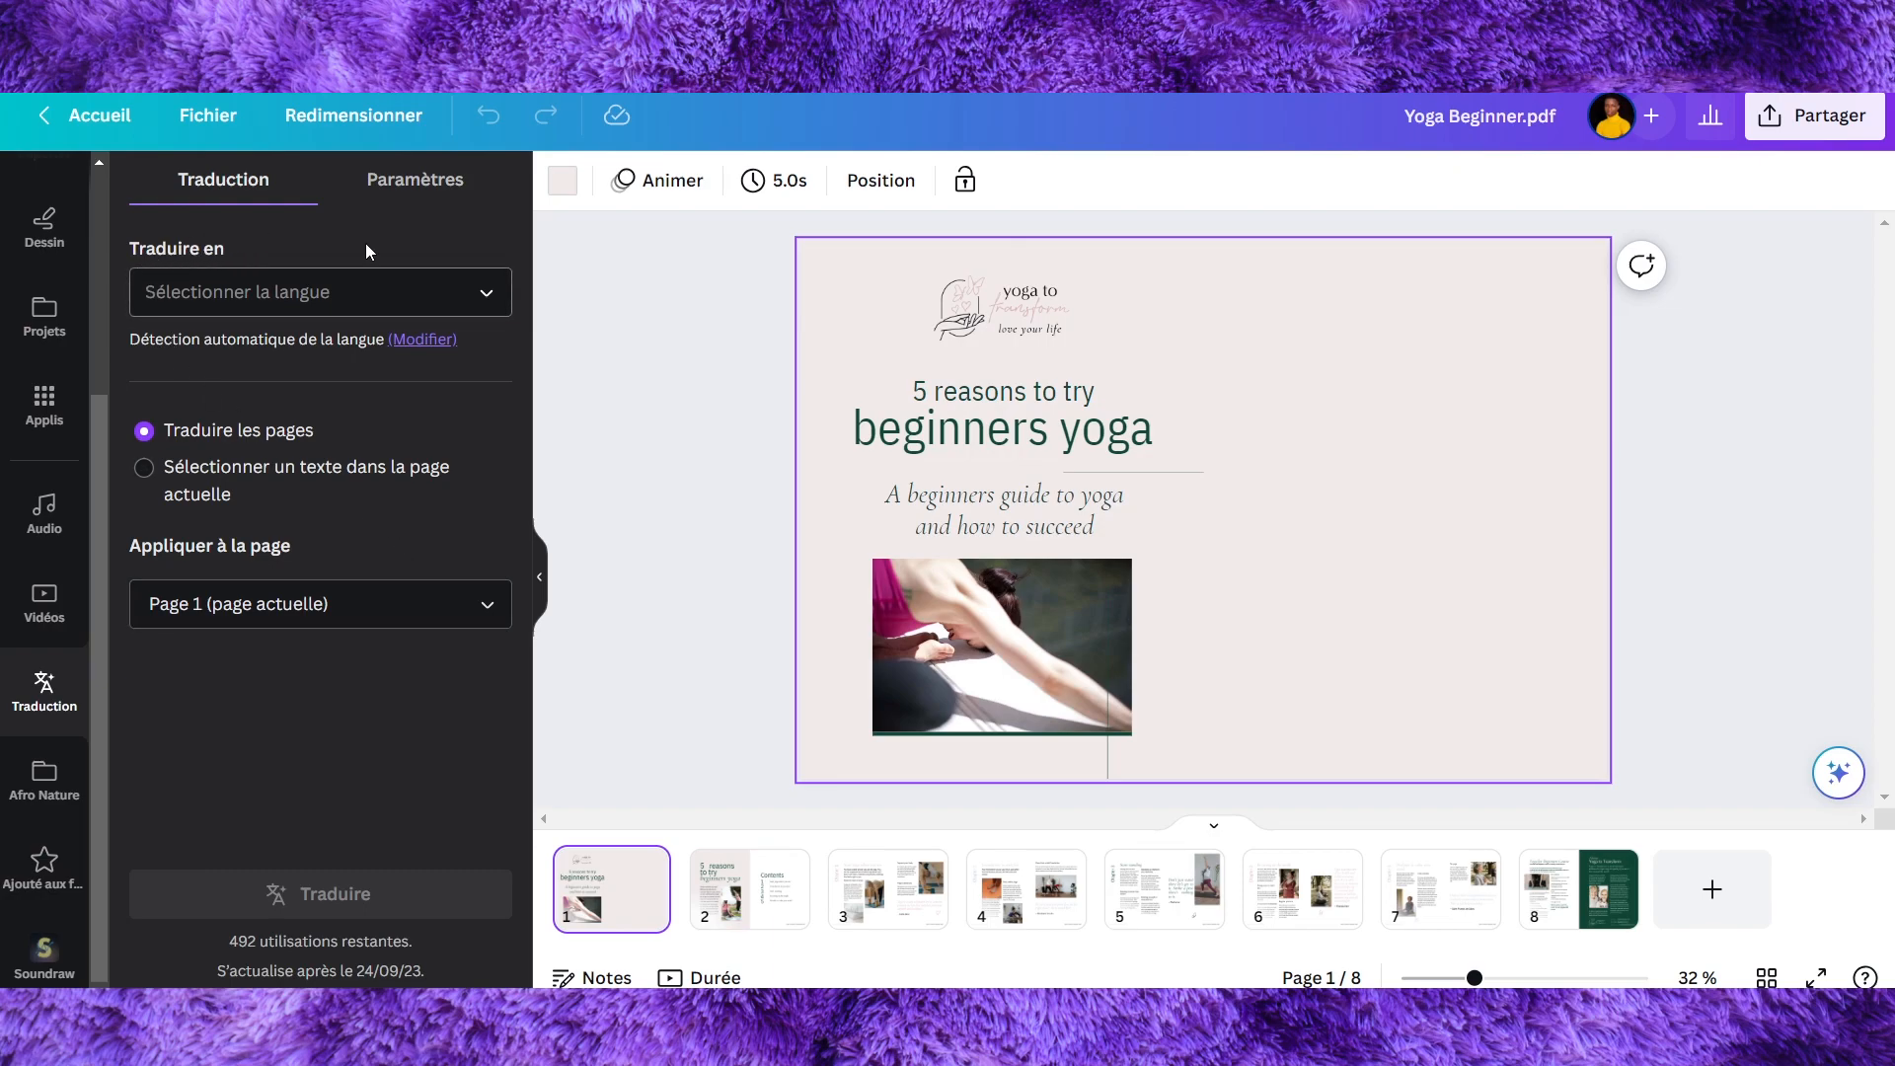
# Step: Browse the available target languages and choose Français as the language to translate into
pyautogui.click(357, 294)
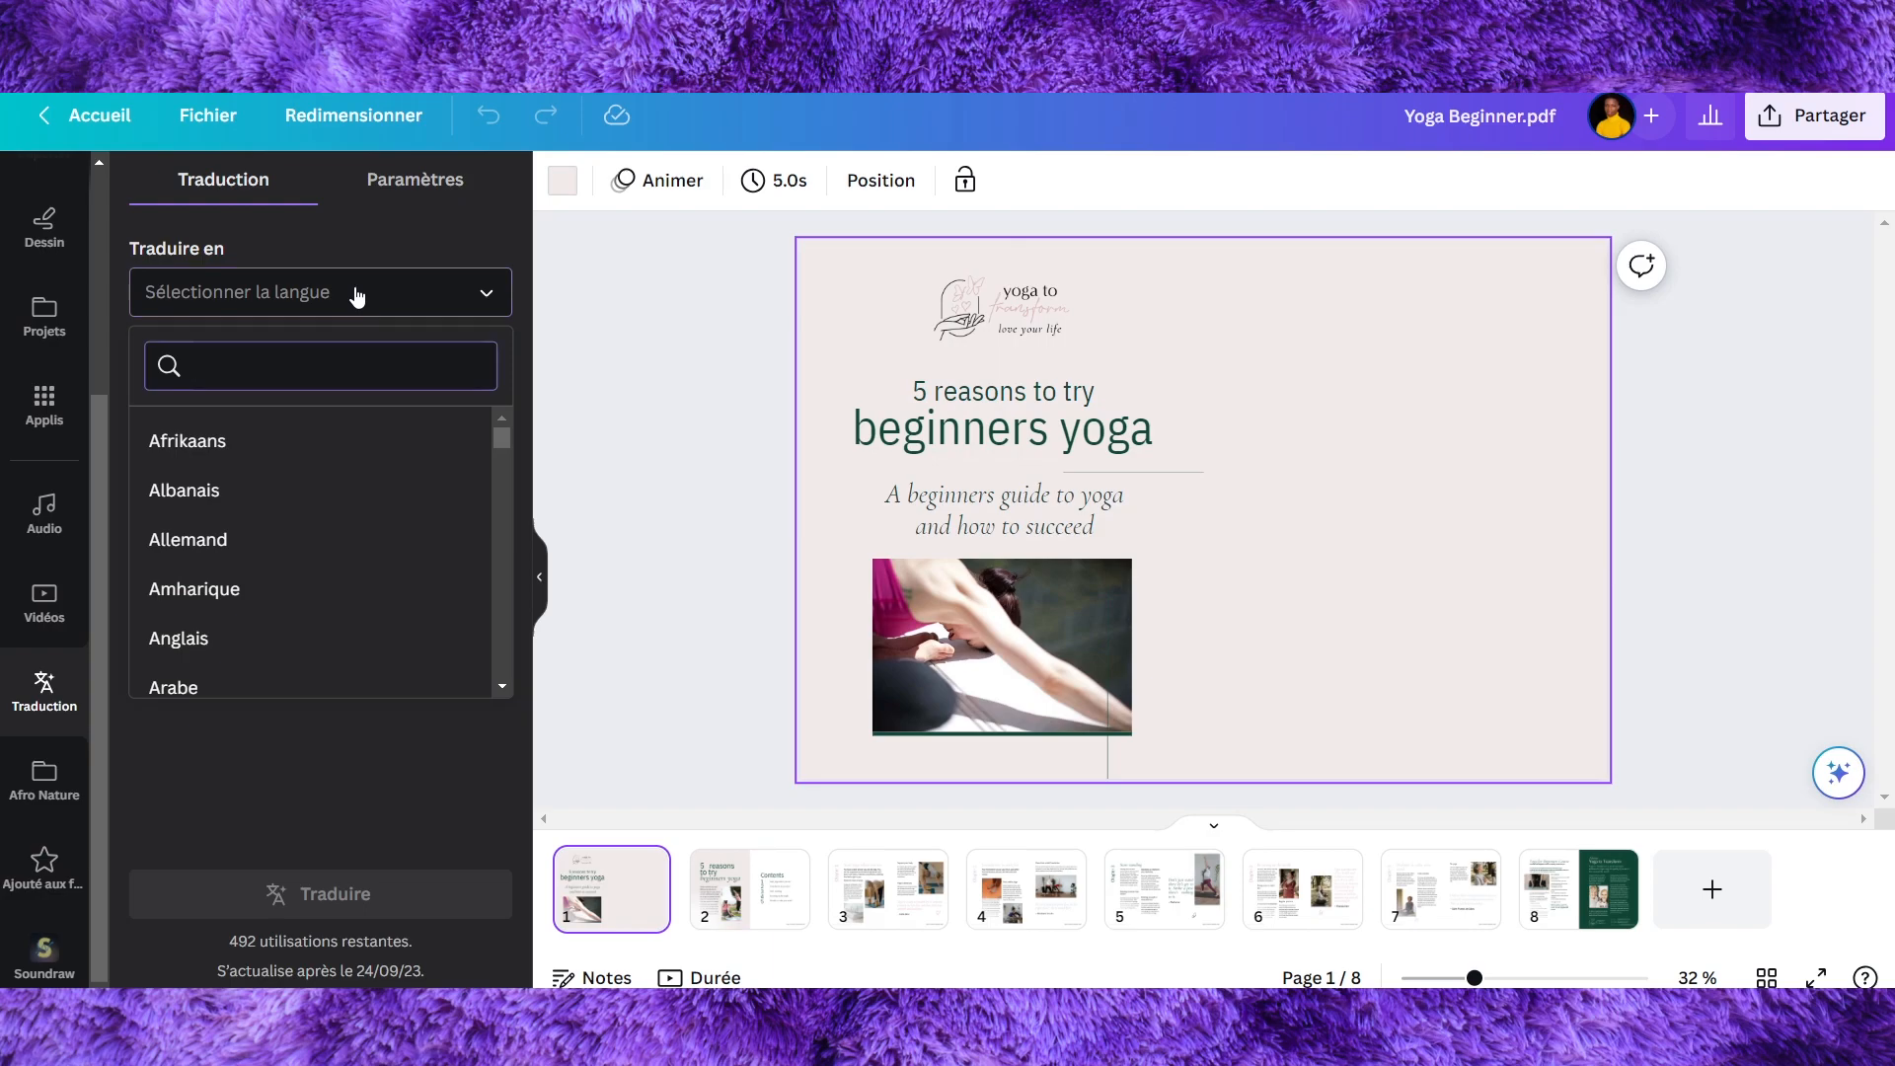
pyautogui.scroll(-3, 258, 574)
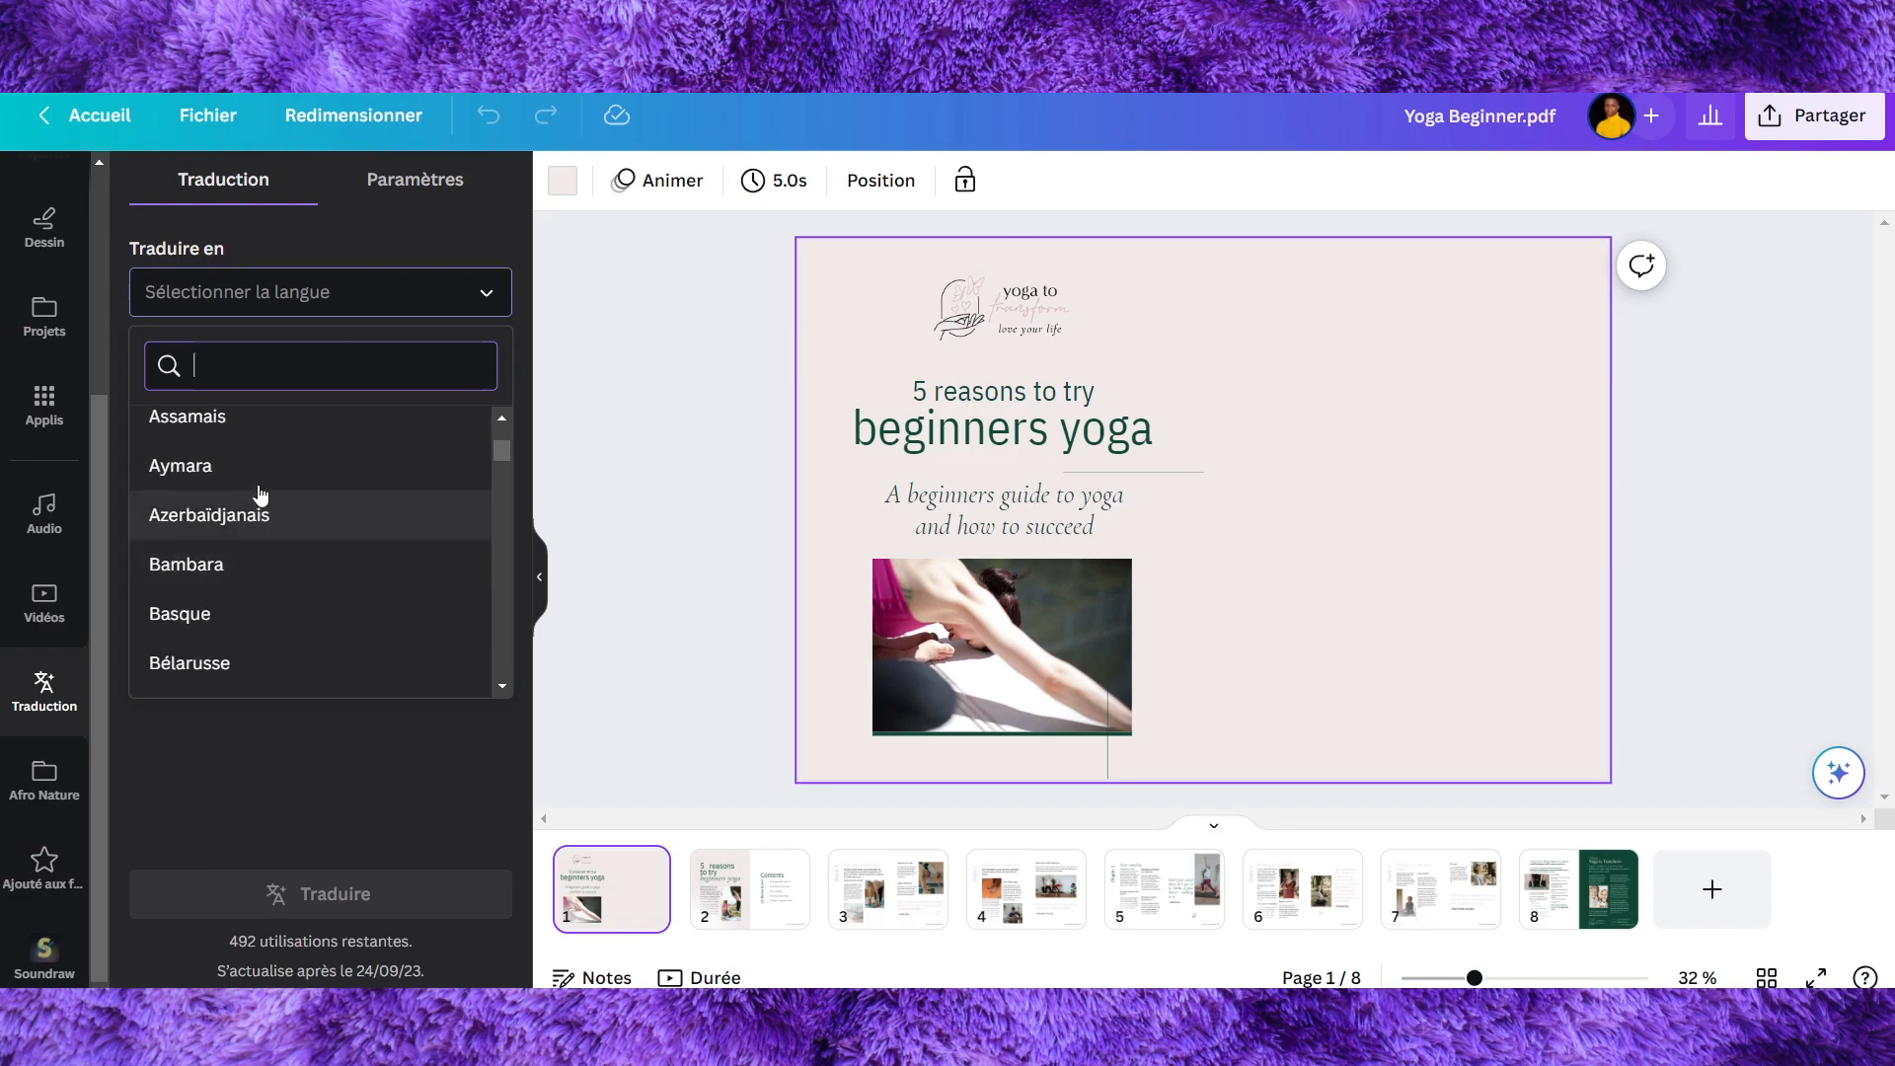
pyautogui.scroll(-10, 281, 449)
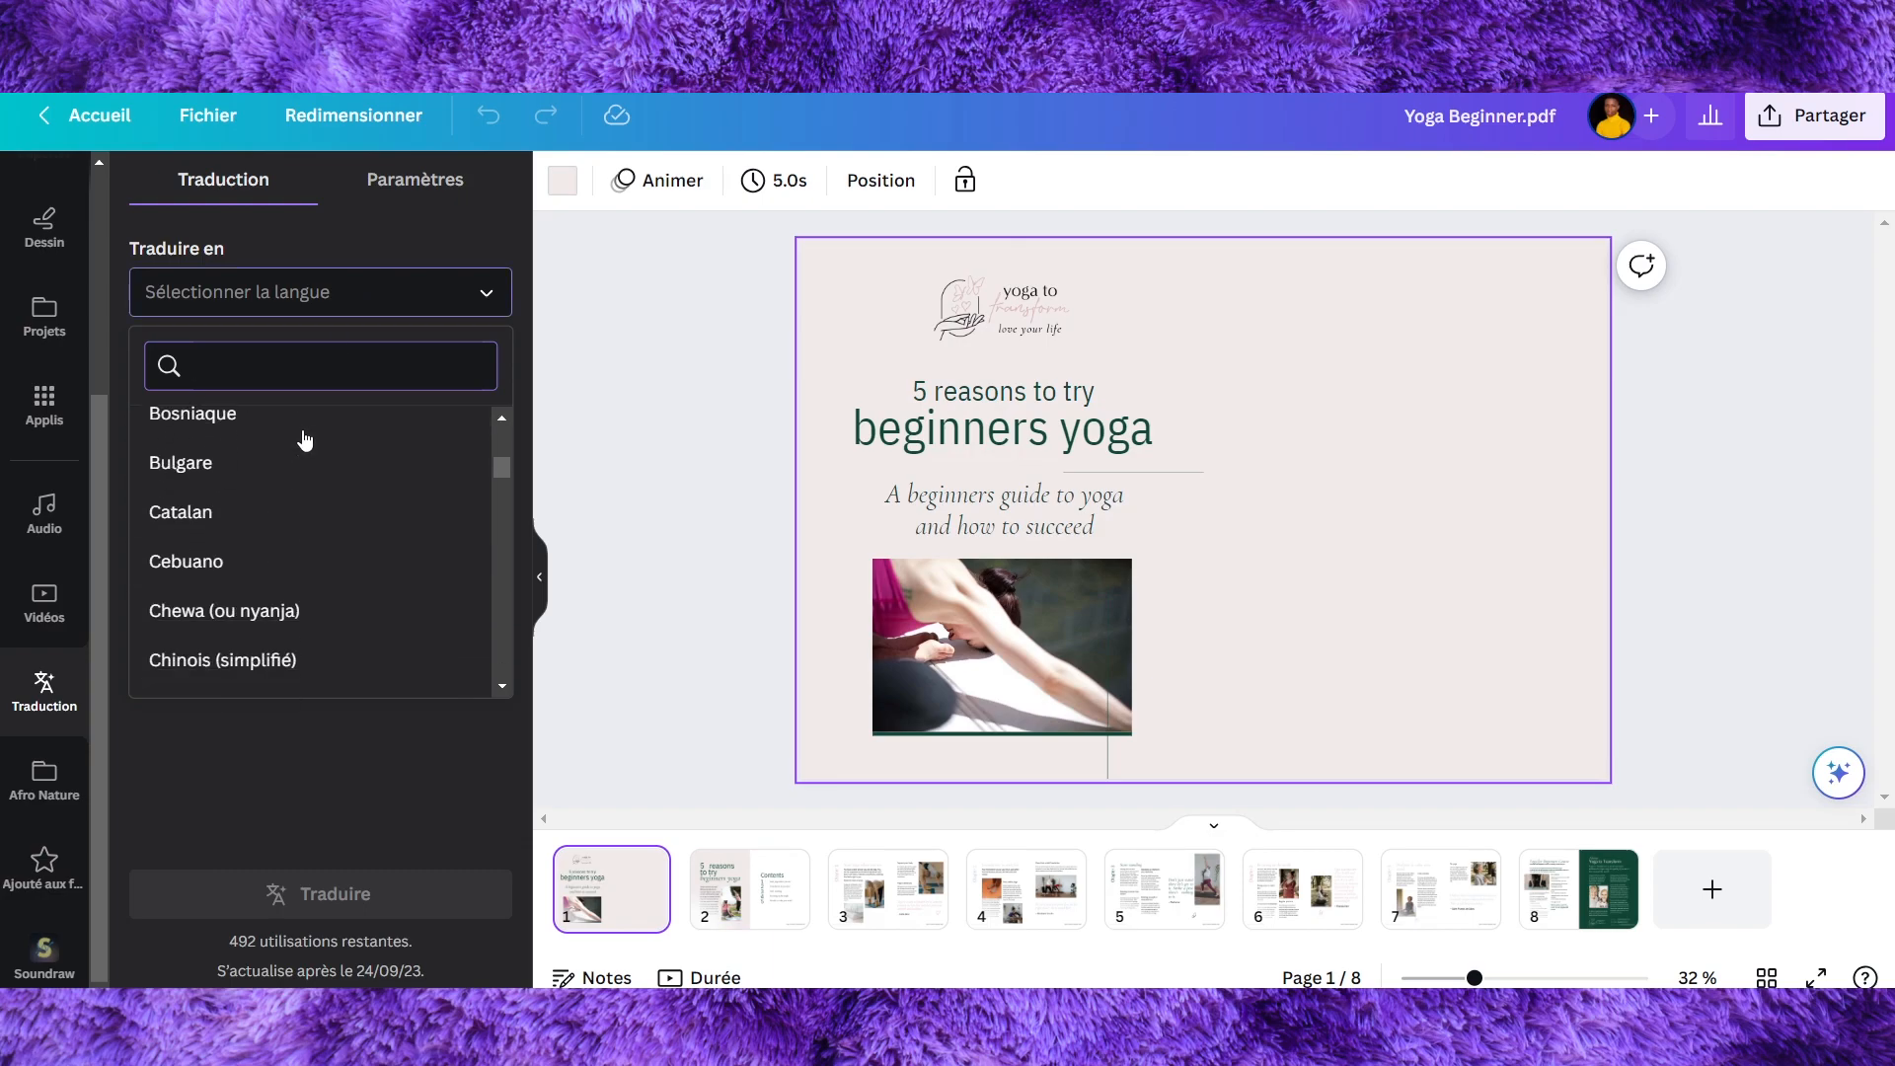
pyautogui.scroll(-15, 305, 441)
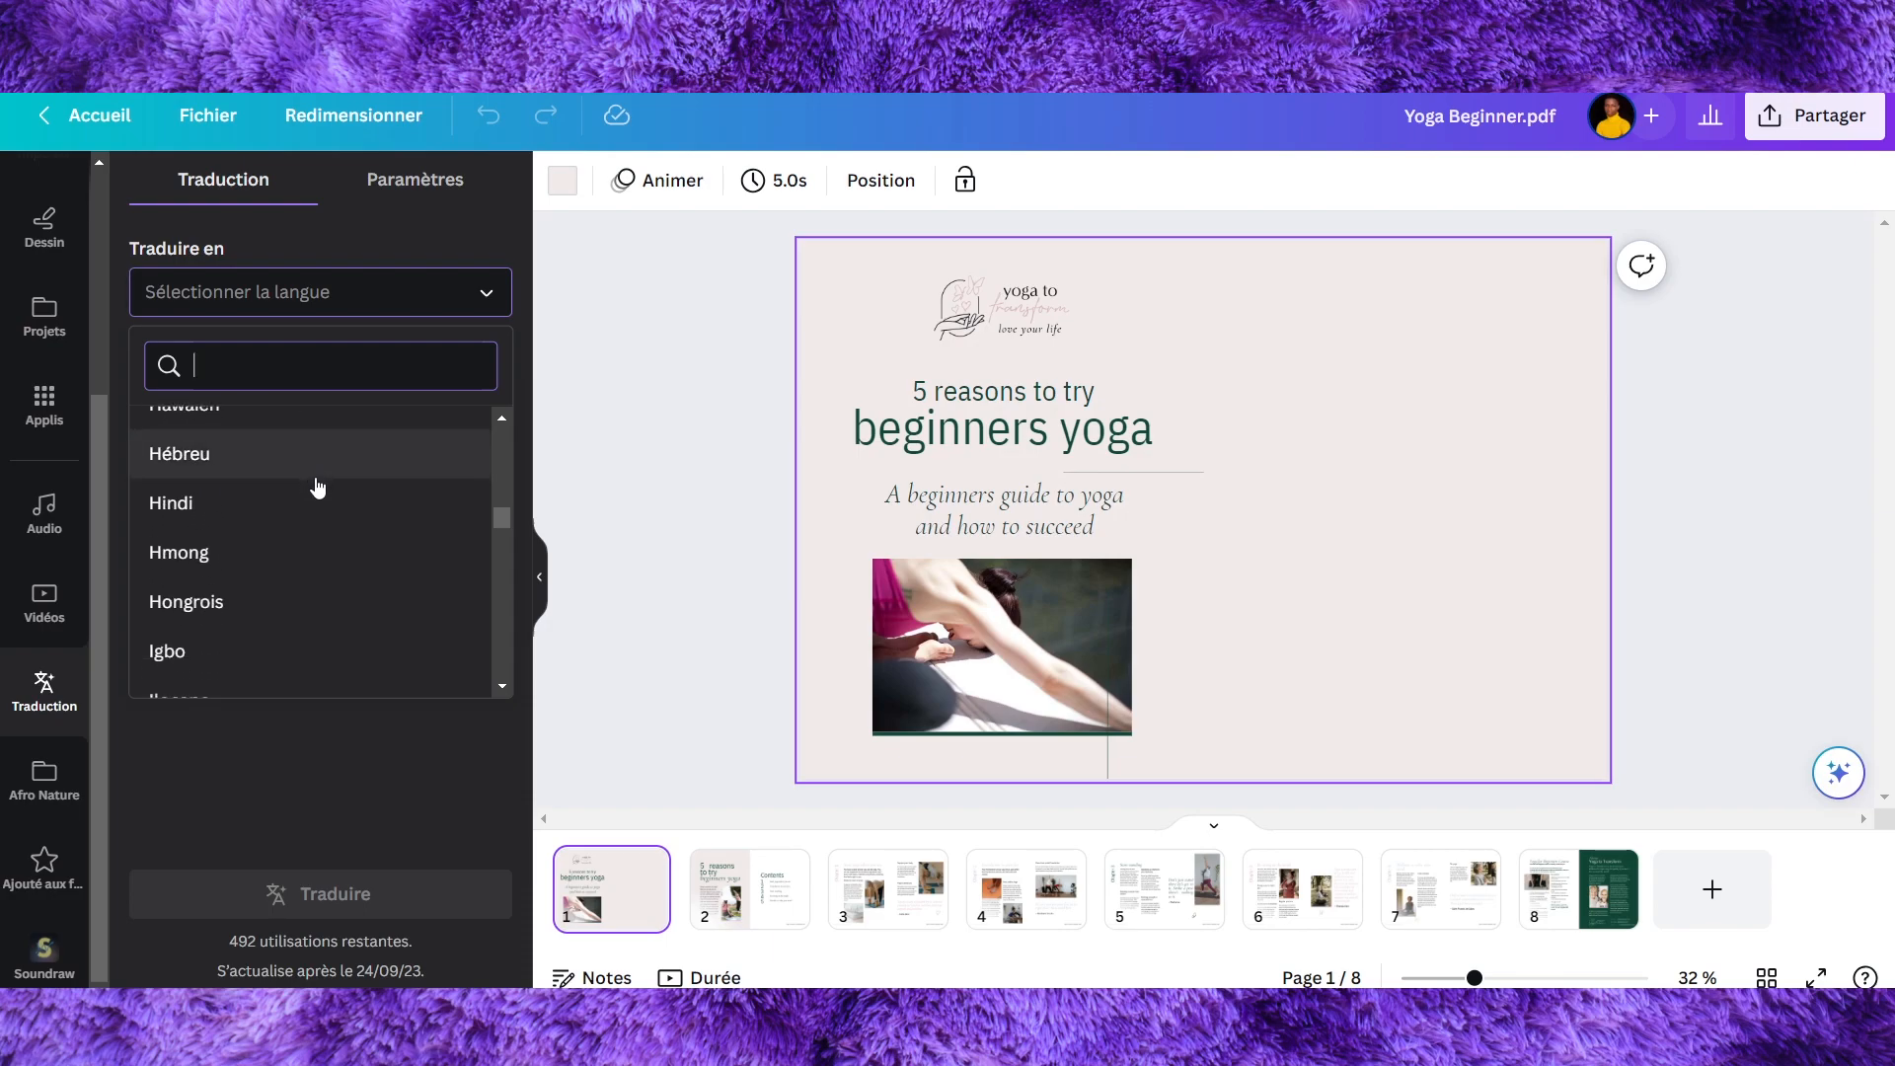
pyautogui.scroll(-8, 317, 482)
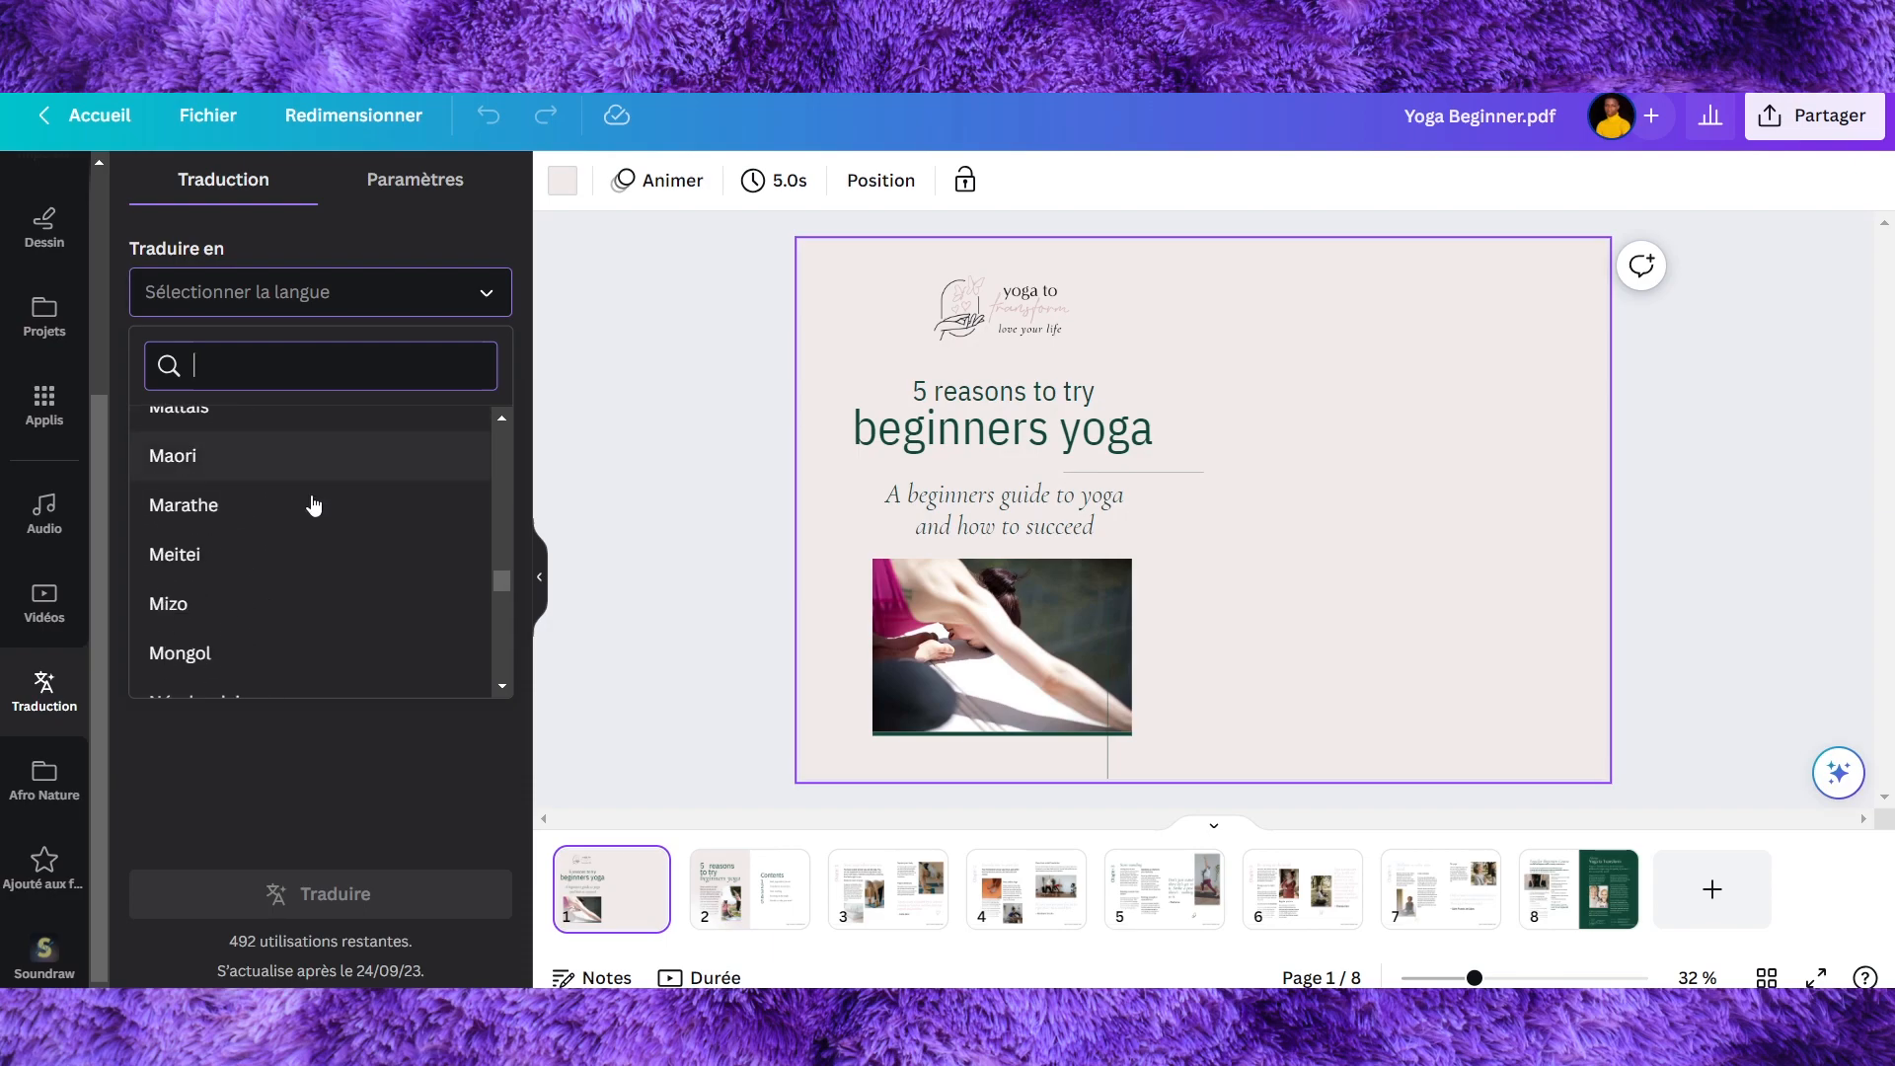
pyautogui.scroll(20, 378, 538)
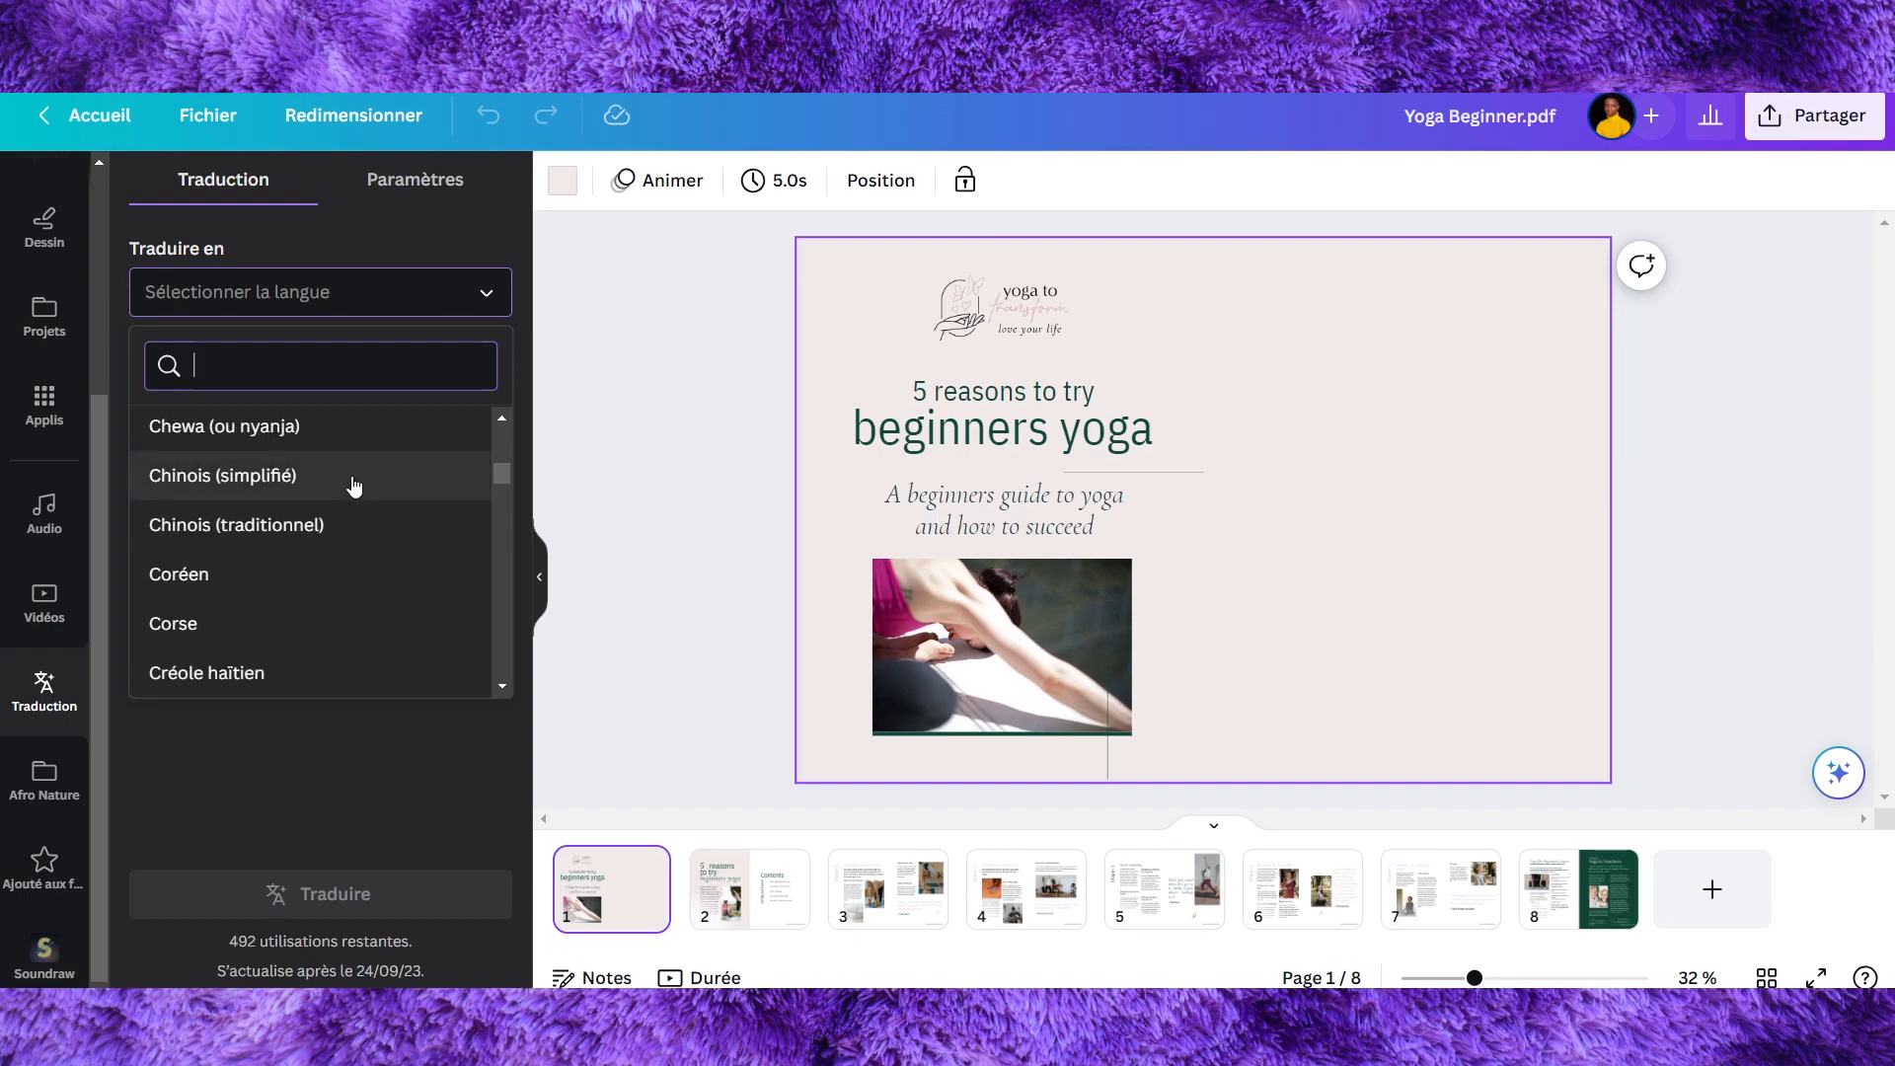
pyautogui.scroll(8, 353, 478)
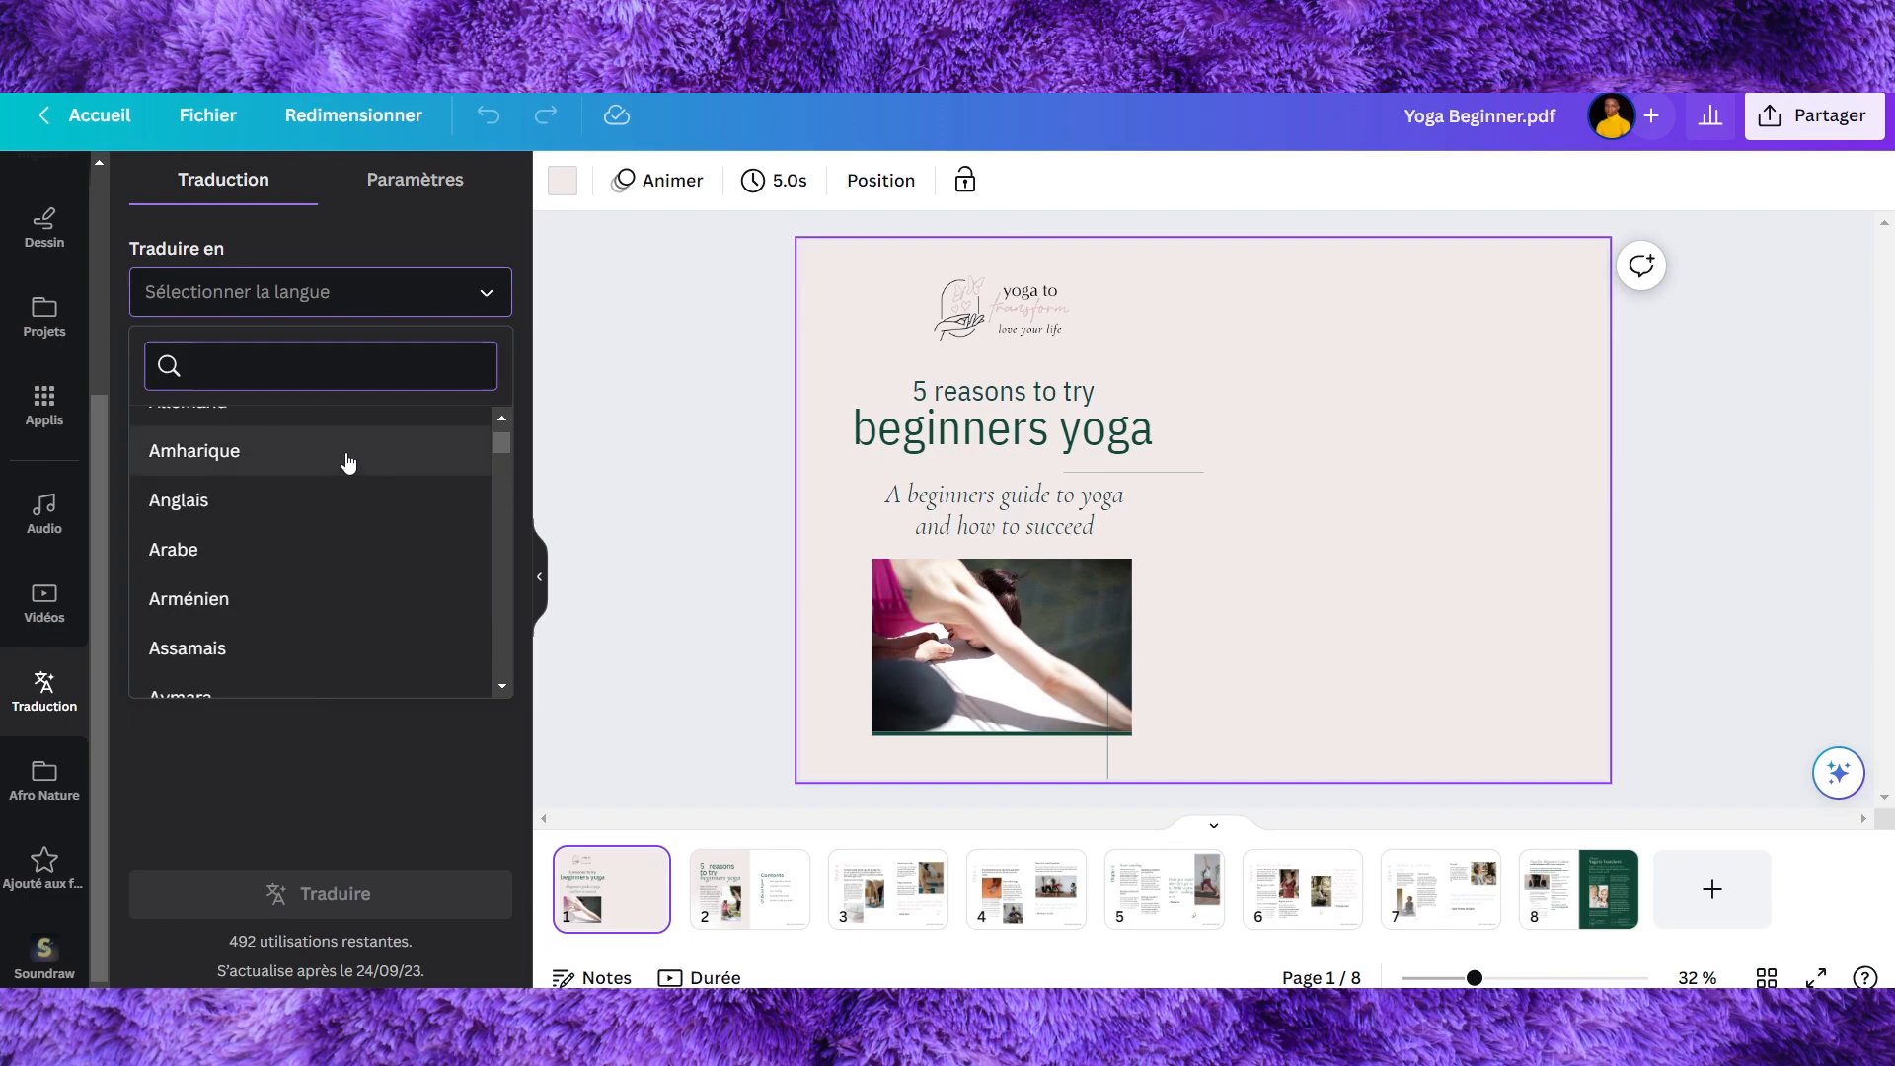
pyautogui.write('fr')
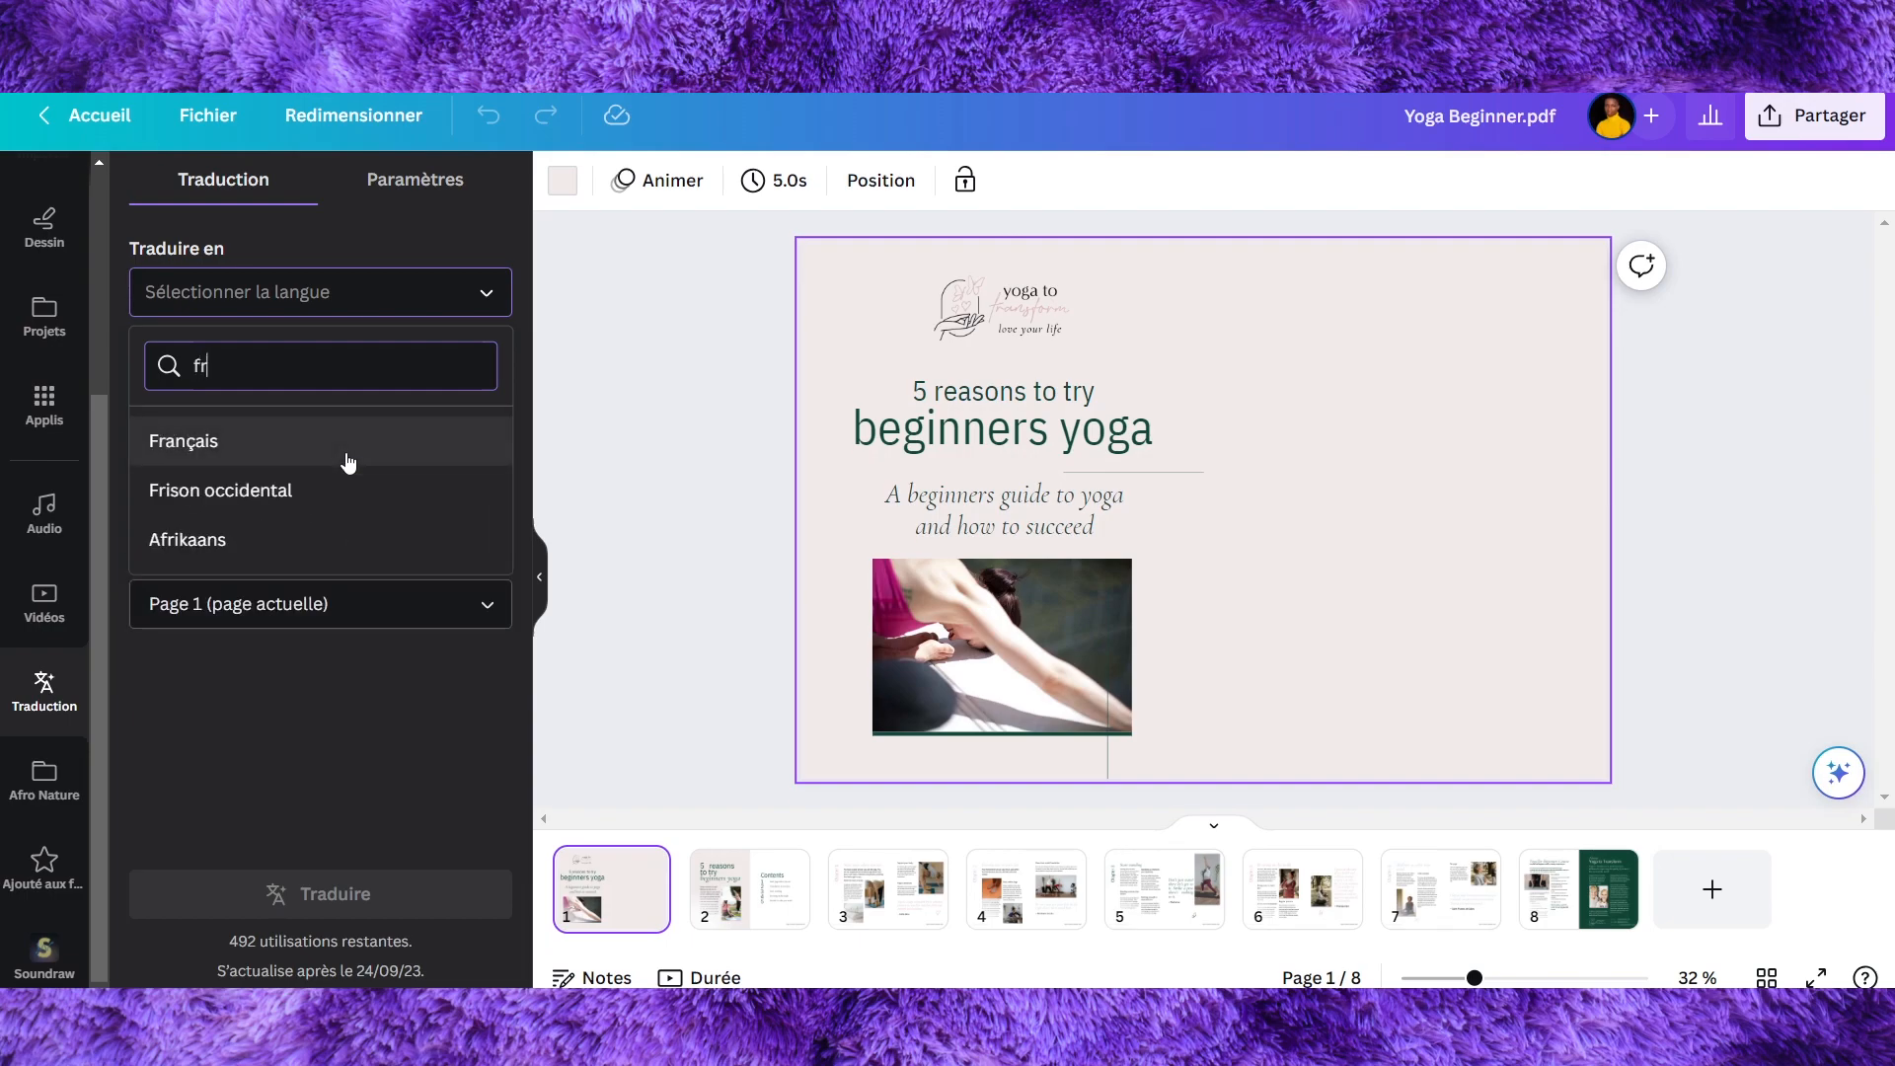
pyautogui.click(240, 439)
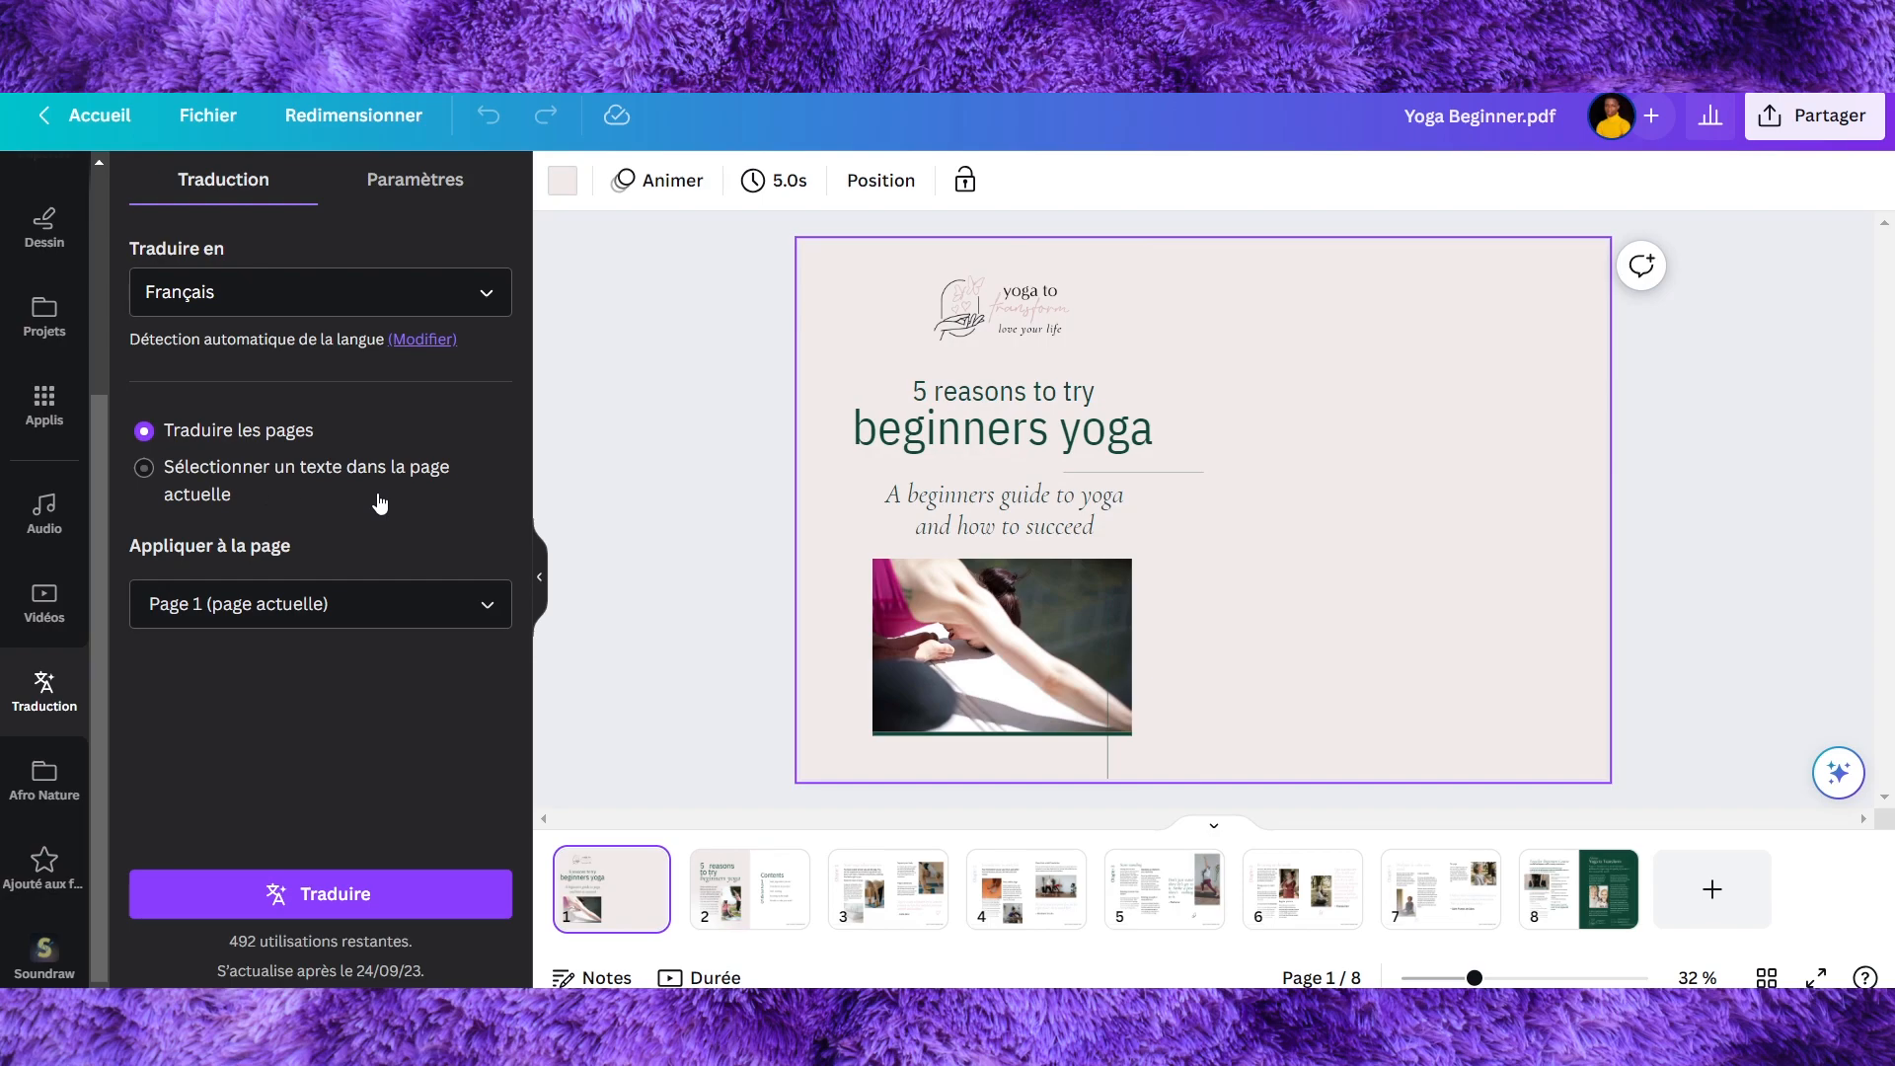
# Step: Set the translation to whole pages, apply it to all pages (1–8), and translate them
pyautogui.click(200, 470)
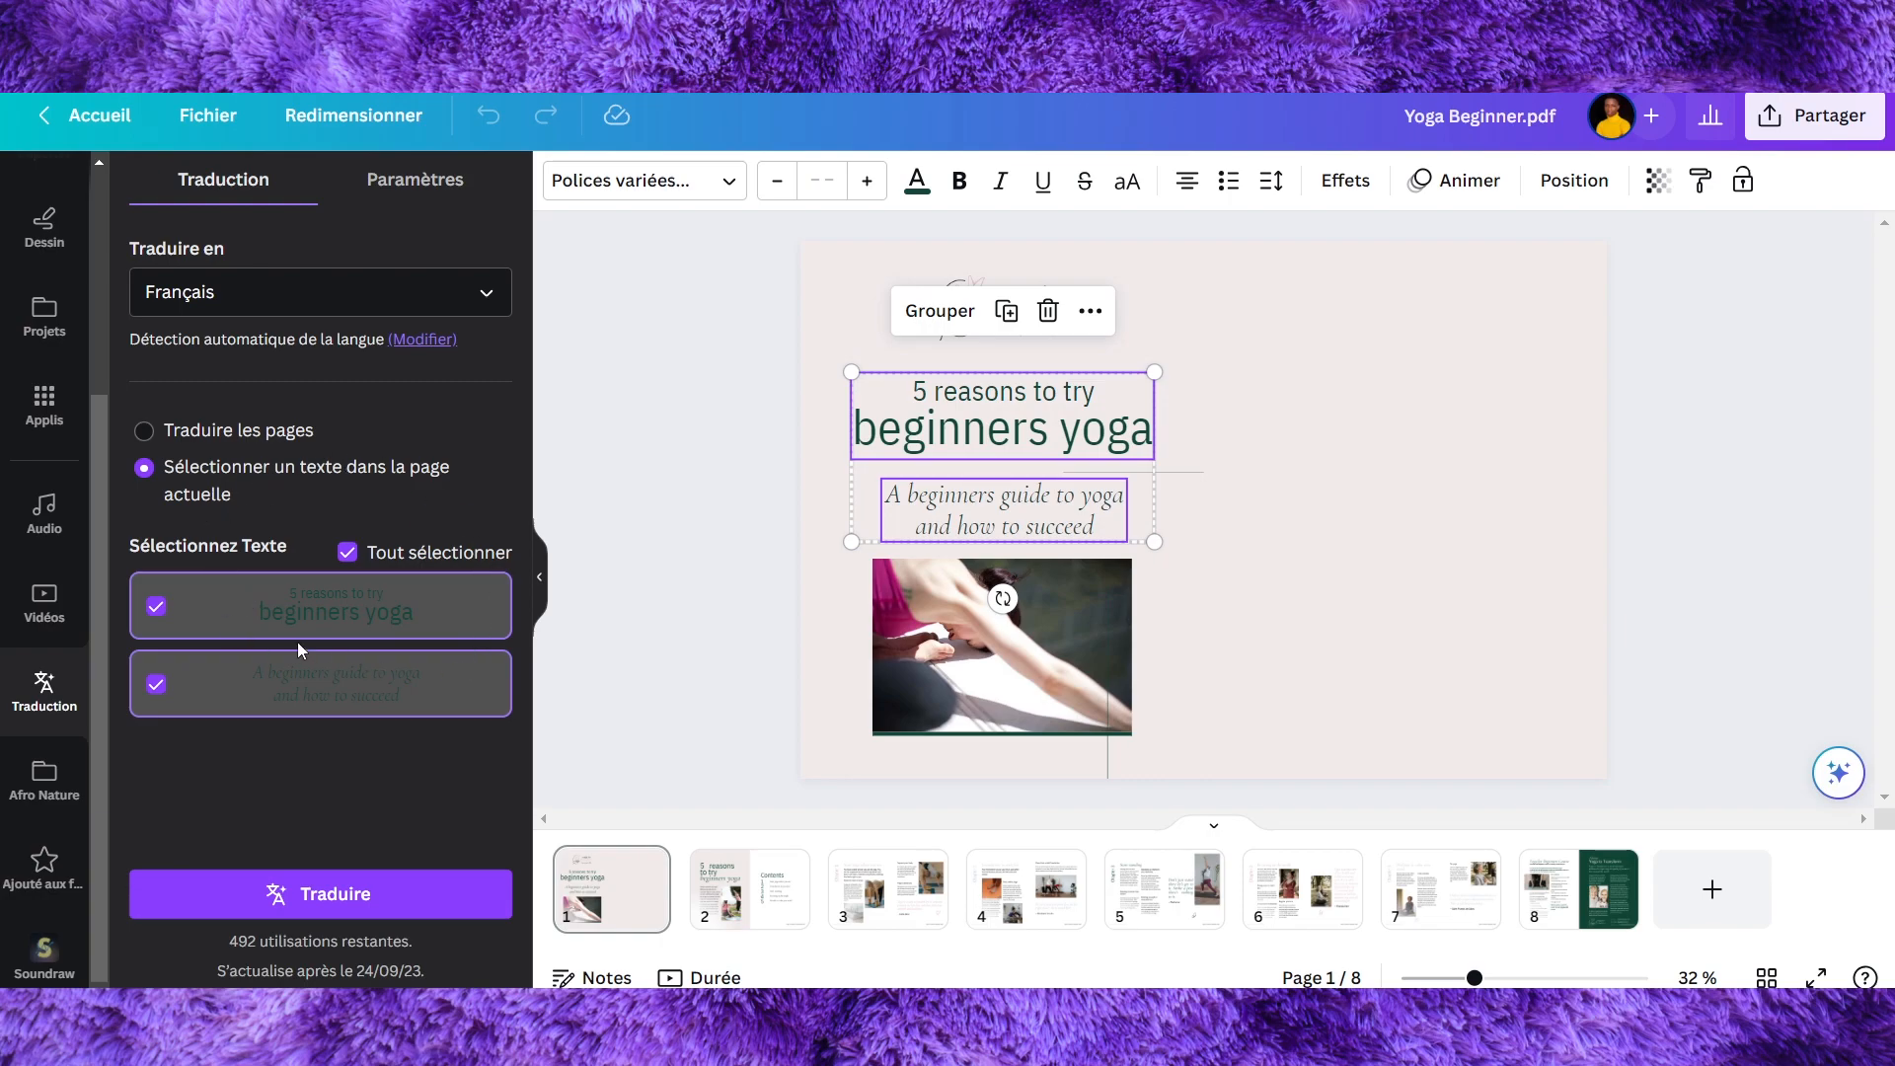
pyautogui.click(262, 435)
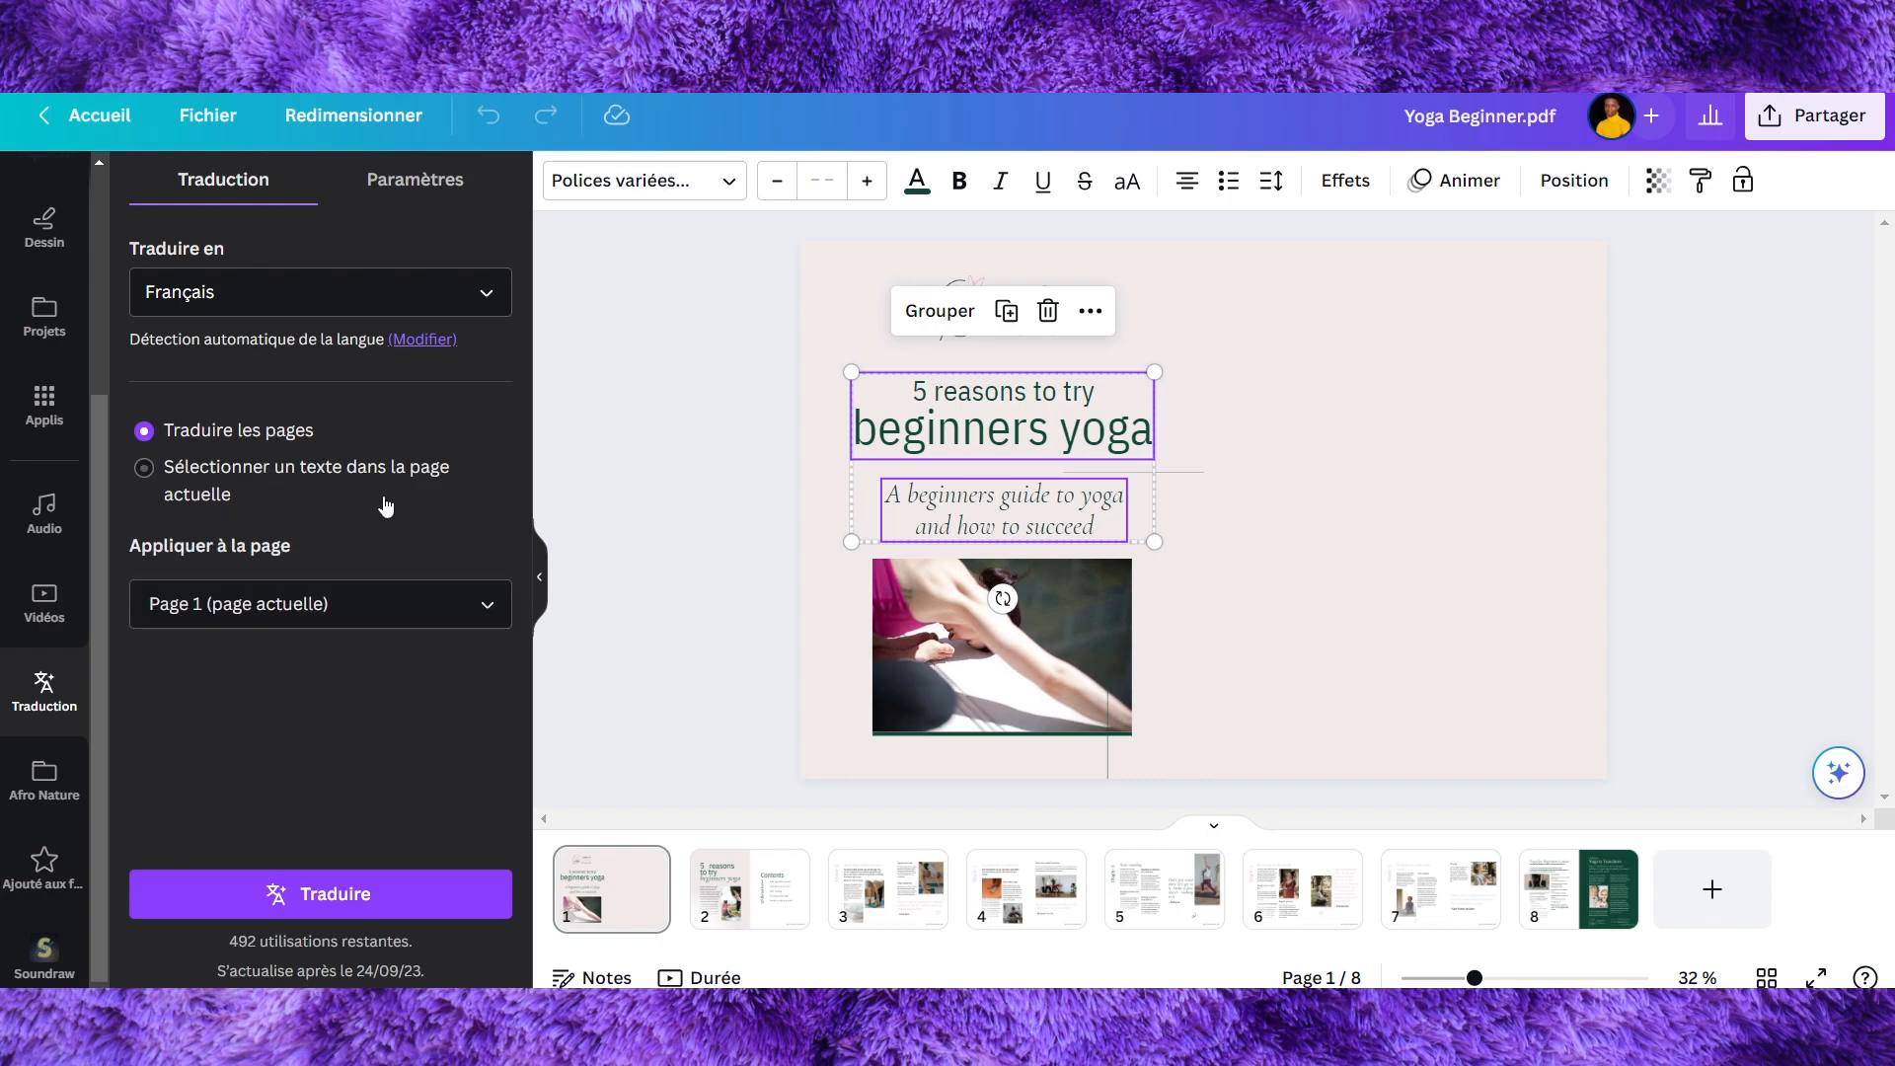
pyautogui.click(316, 604)
pyautogui.scroll(-3, 376, 339)
pyautogui.scroll(3, 377, 339)
pyautogui.click(467, 211)
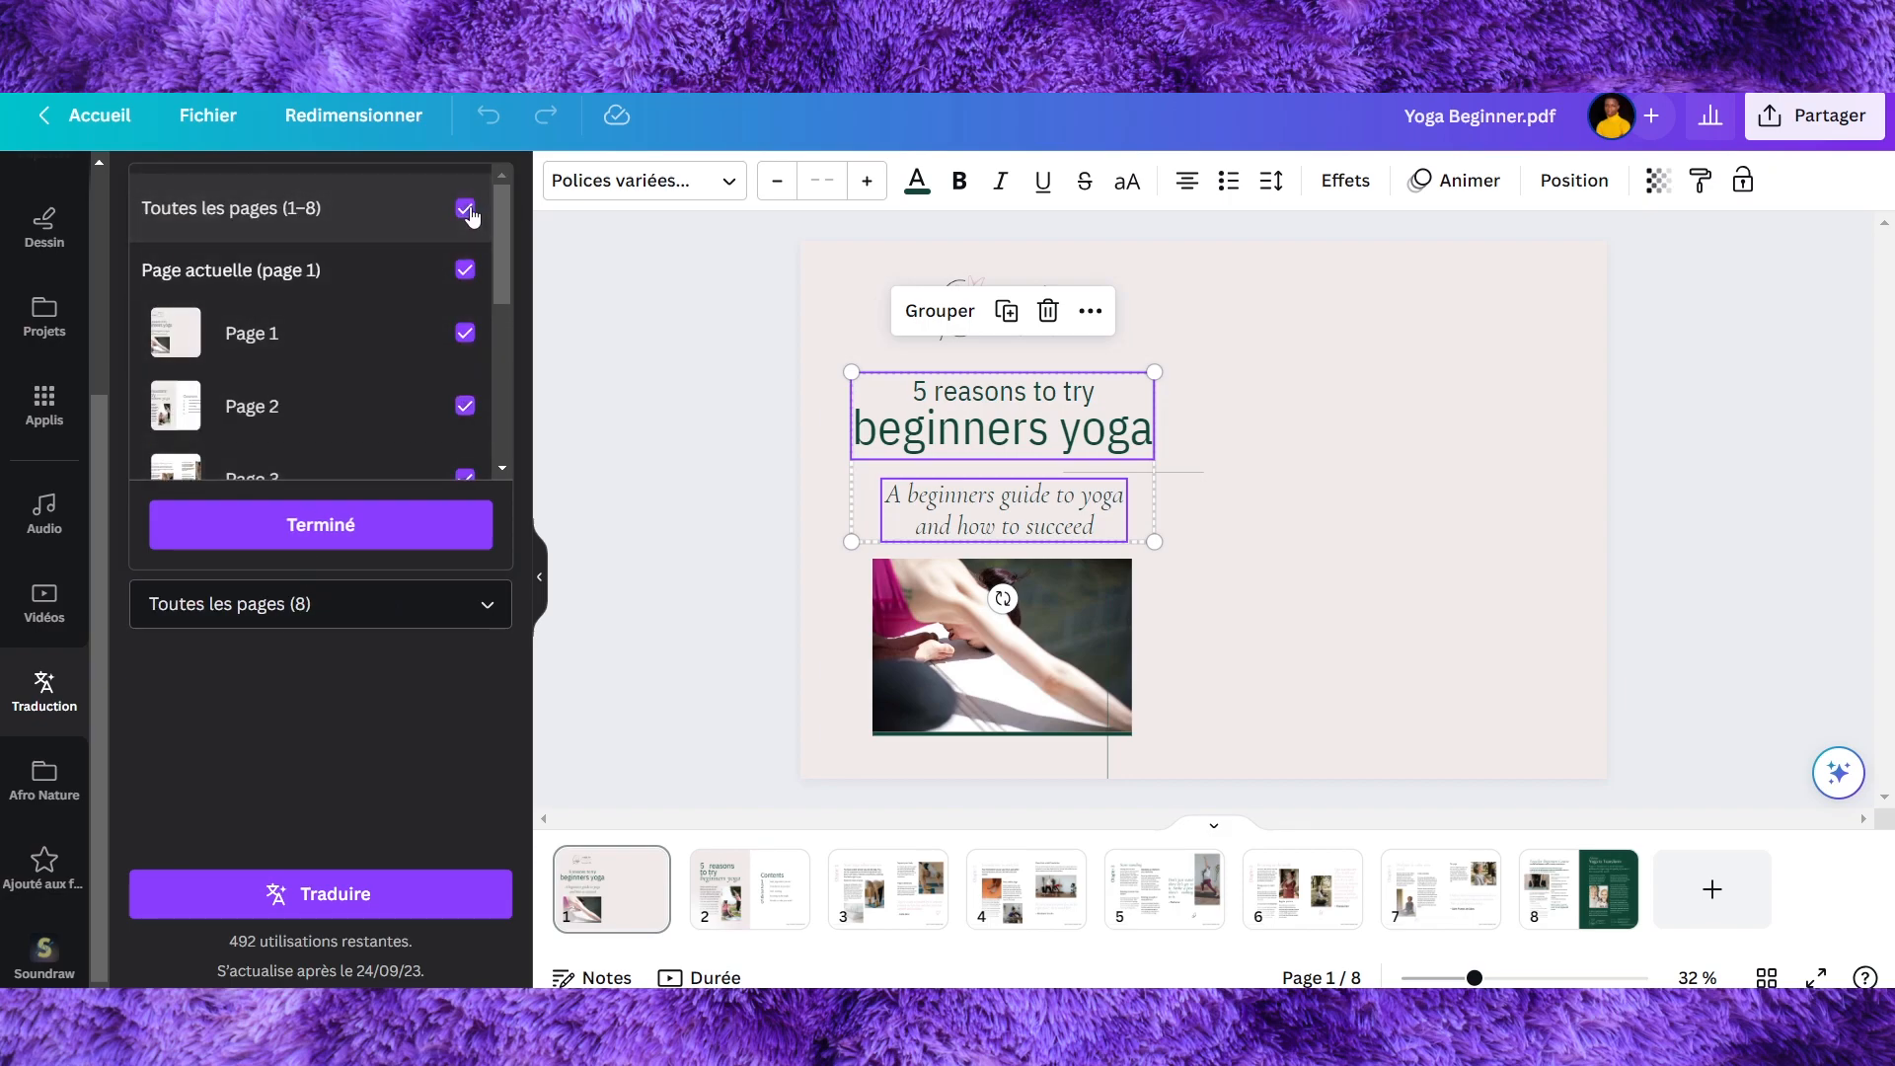
pyautogui.scroll(-5, 351, 326)
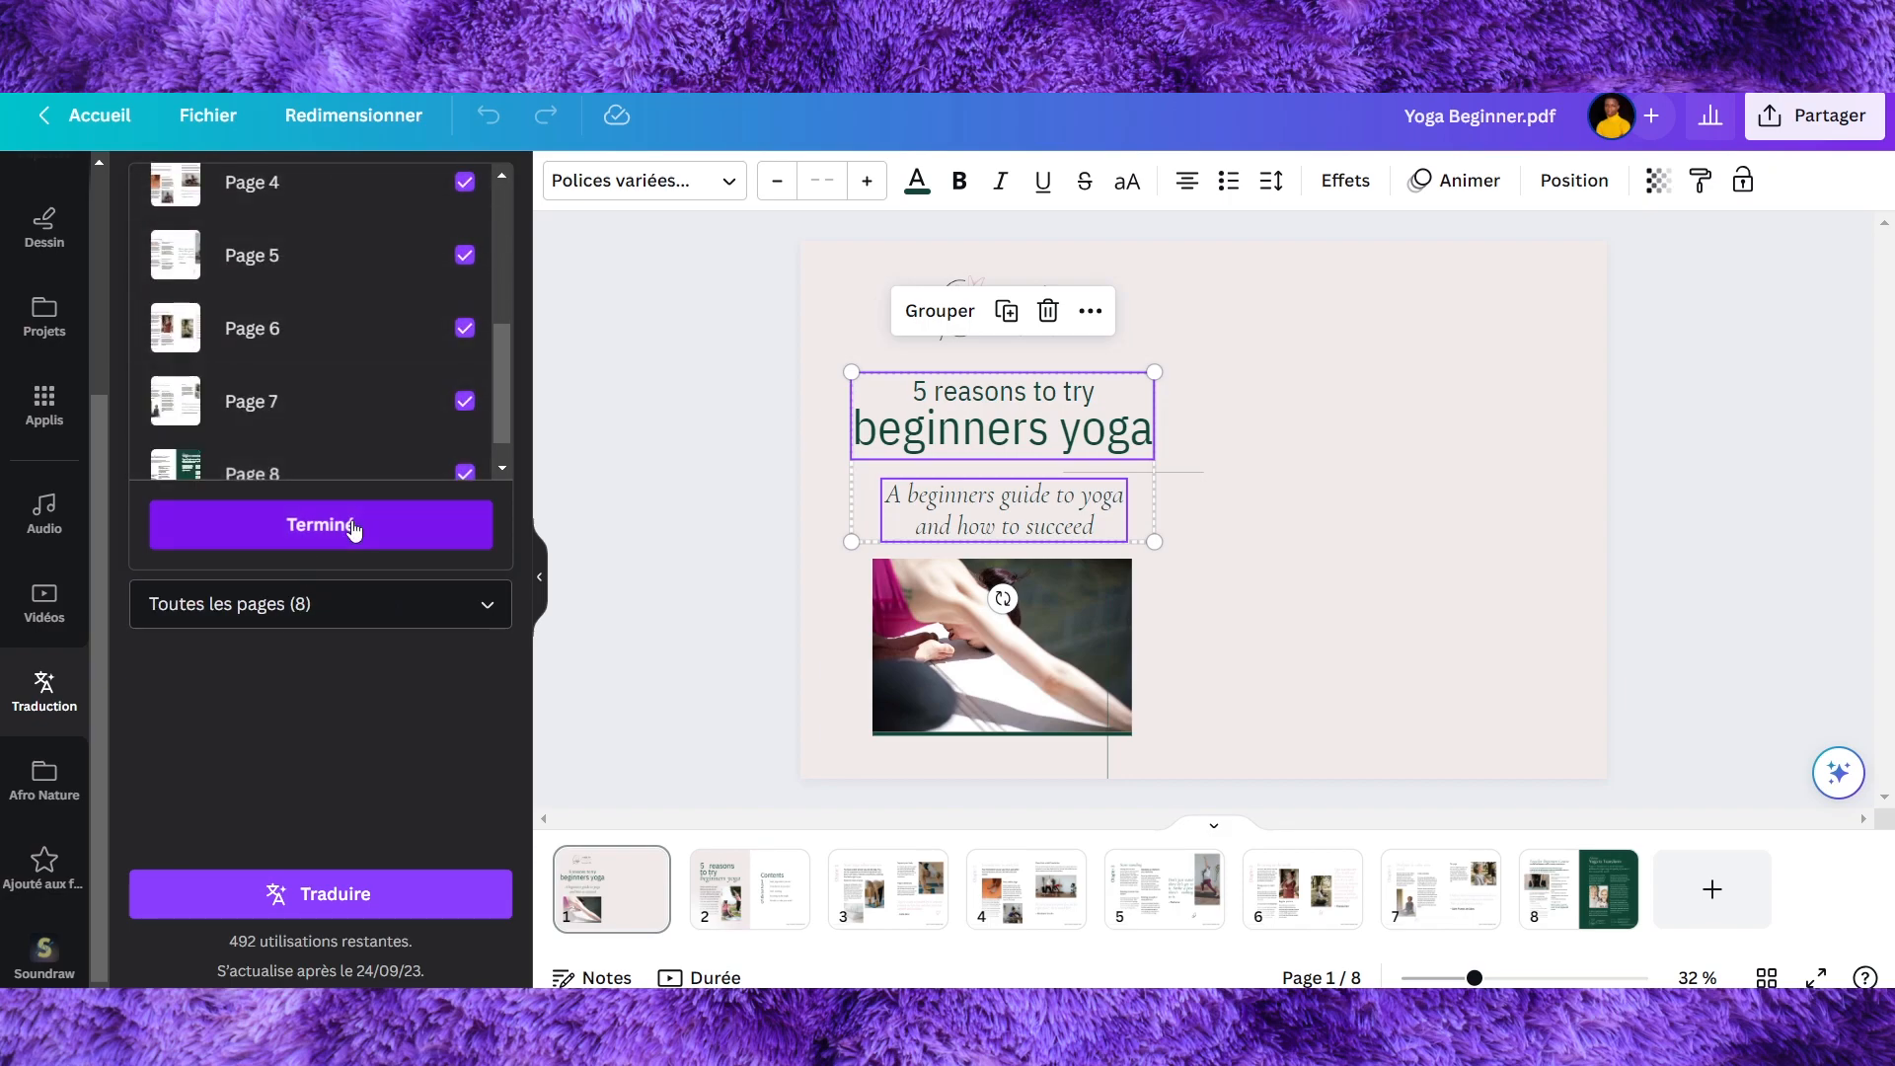
pyautogui.click(352, 526)
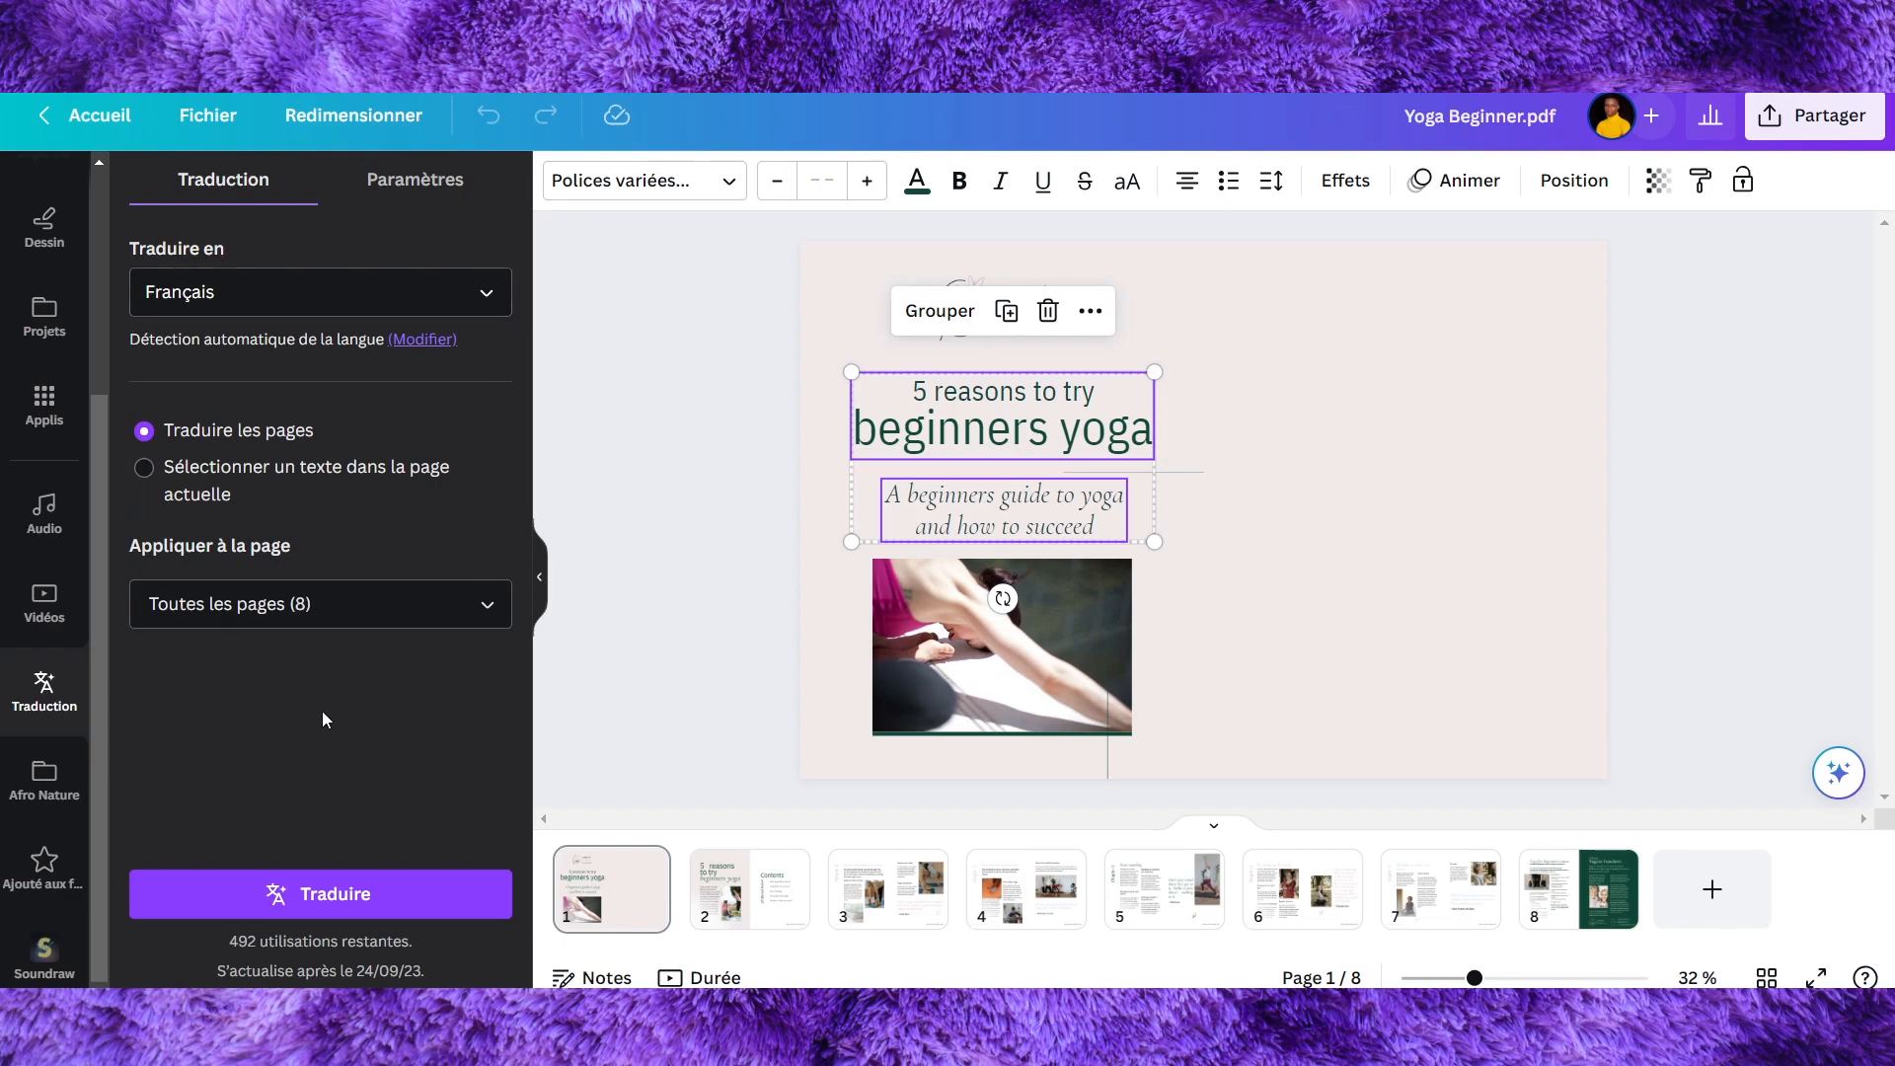
pyautogui.click(309, 894)
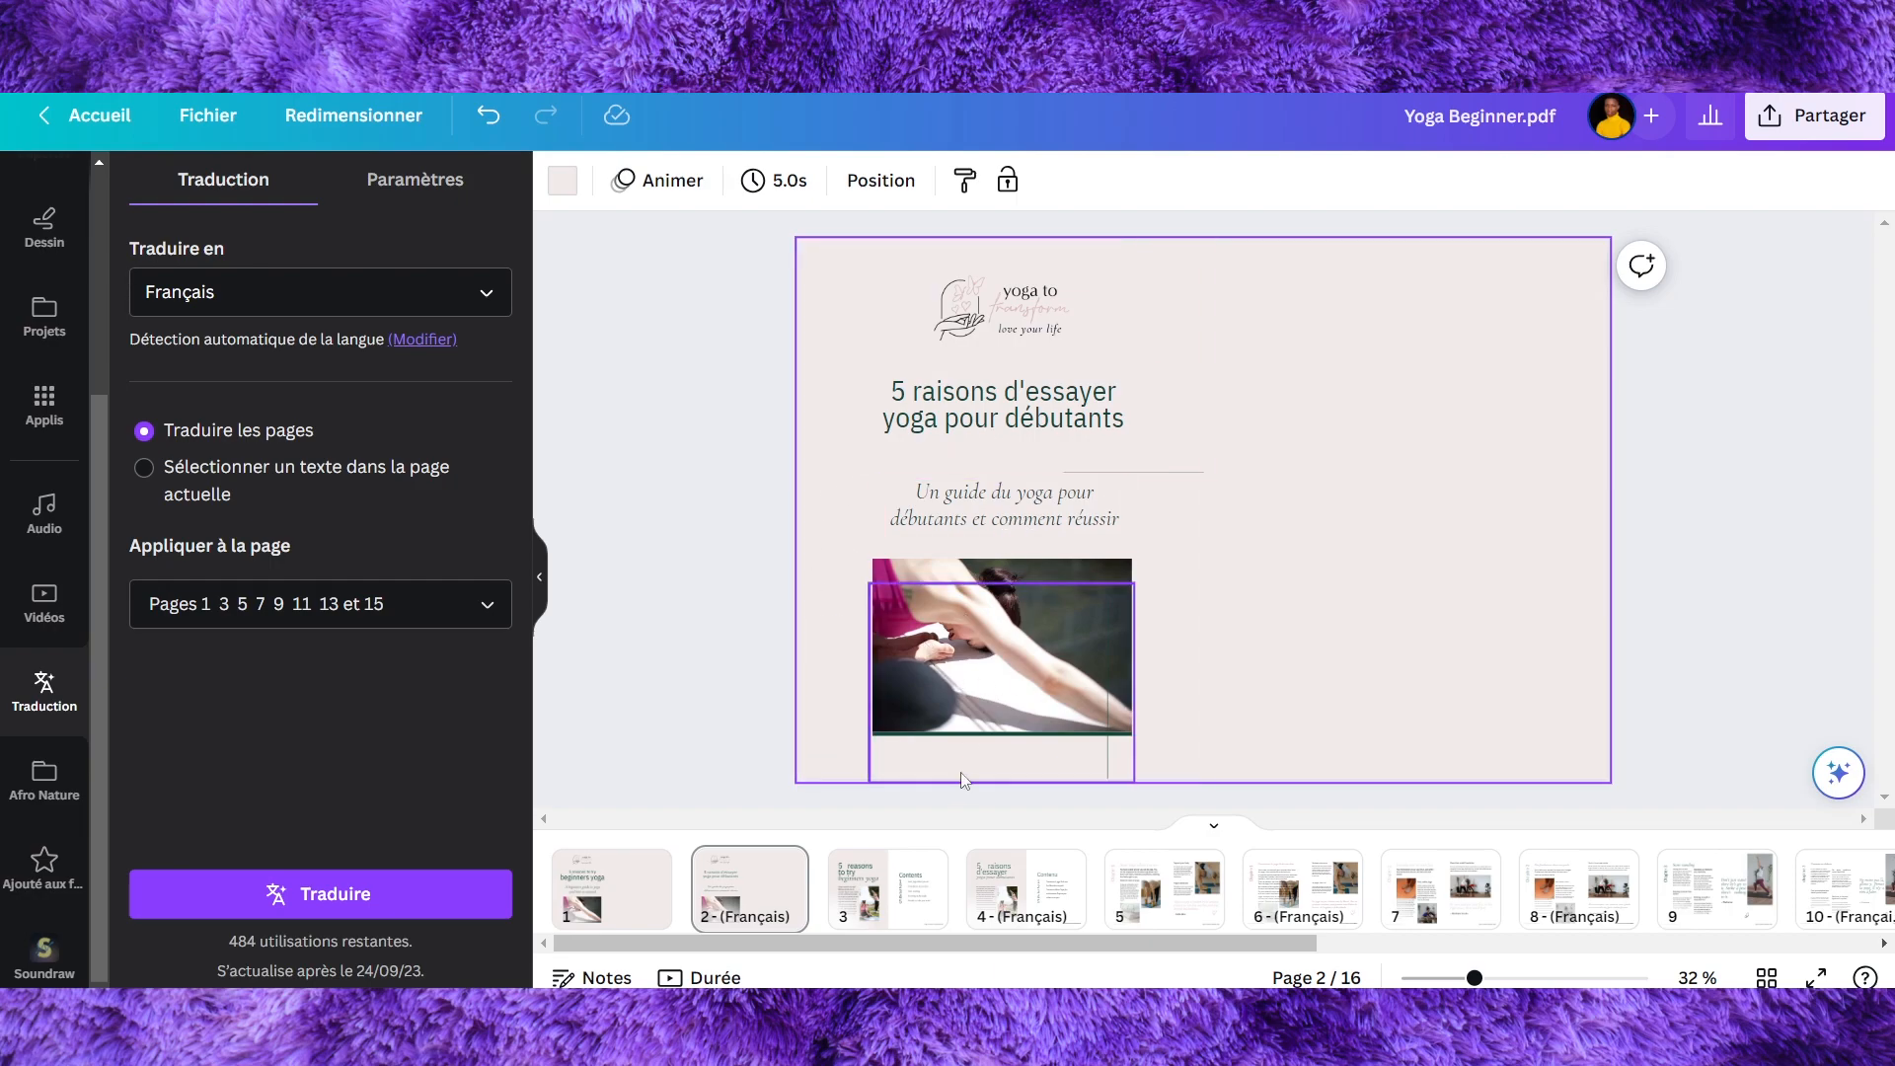
# Step: Review the translated French pages 4, 6, 8, 12 and 14, then return to page 2
pyautogui.click(1037, 908)
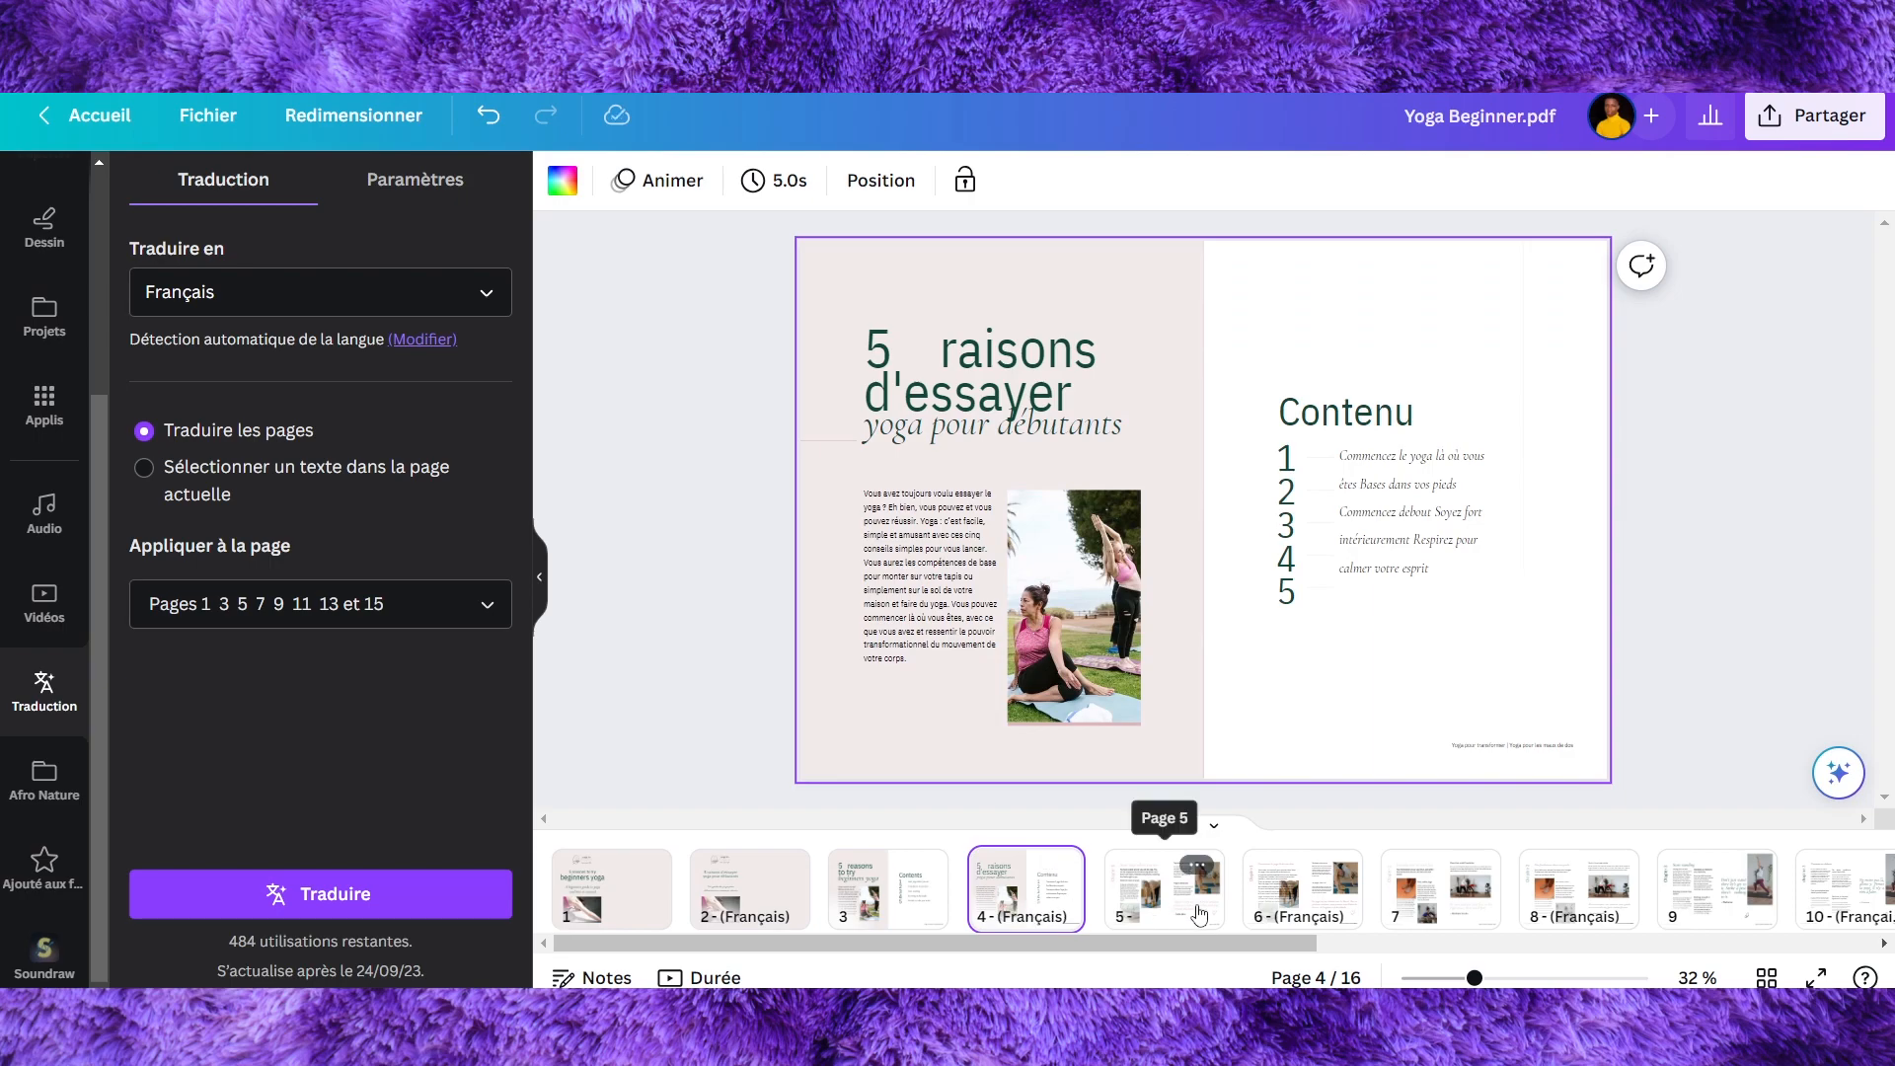
pyautogui.click(1293, 903)
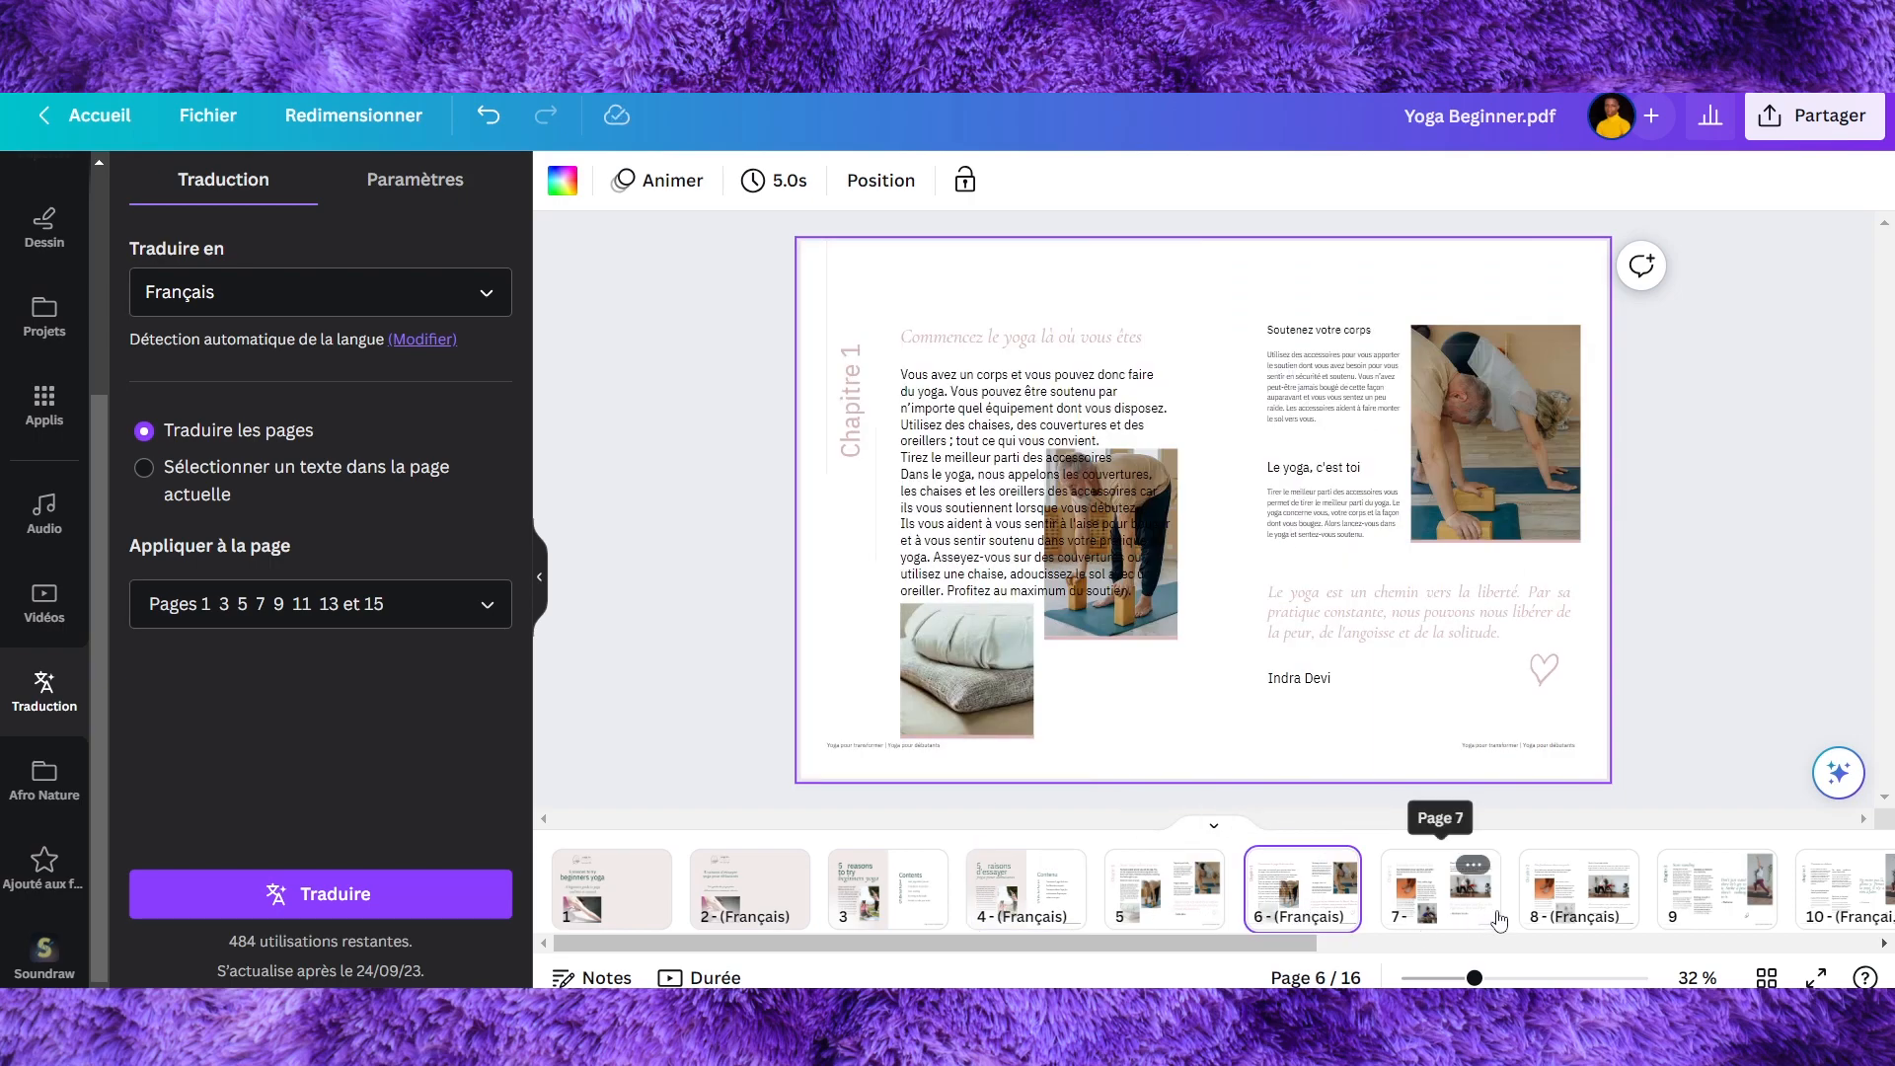
pyautogui.click(1581, 908)
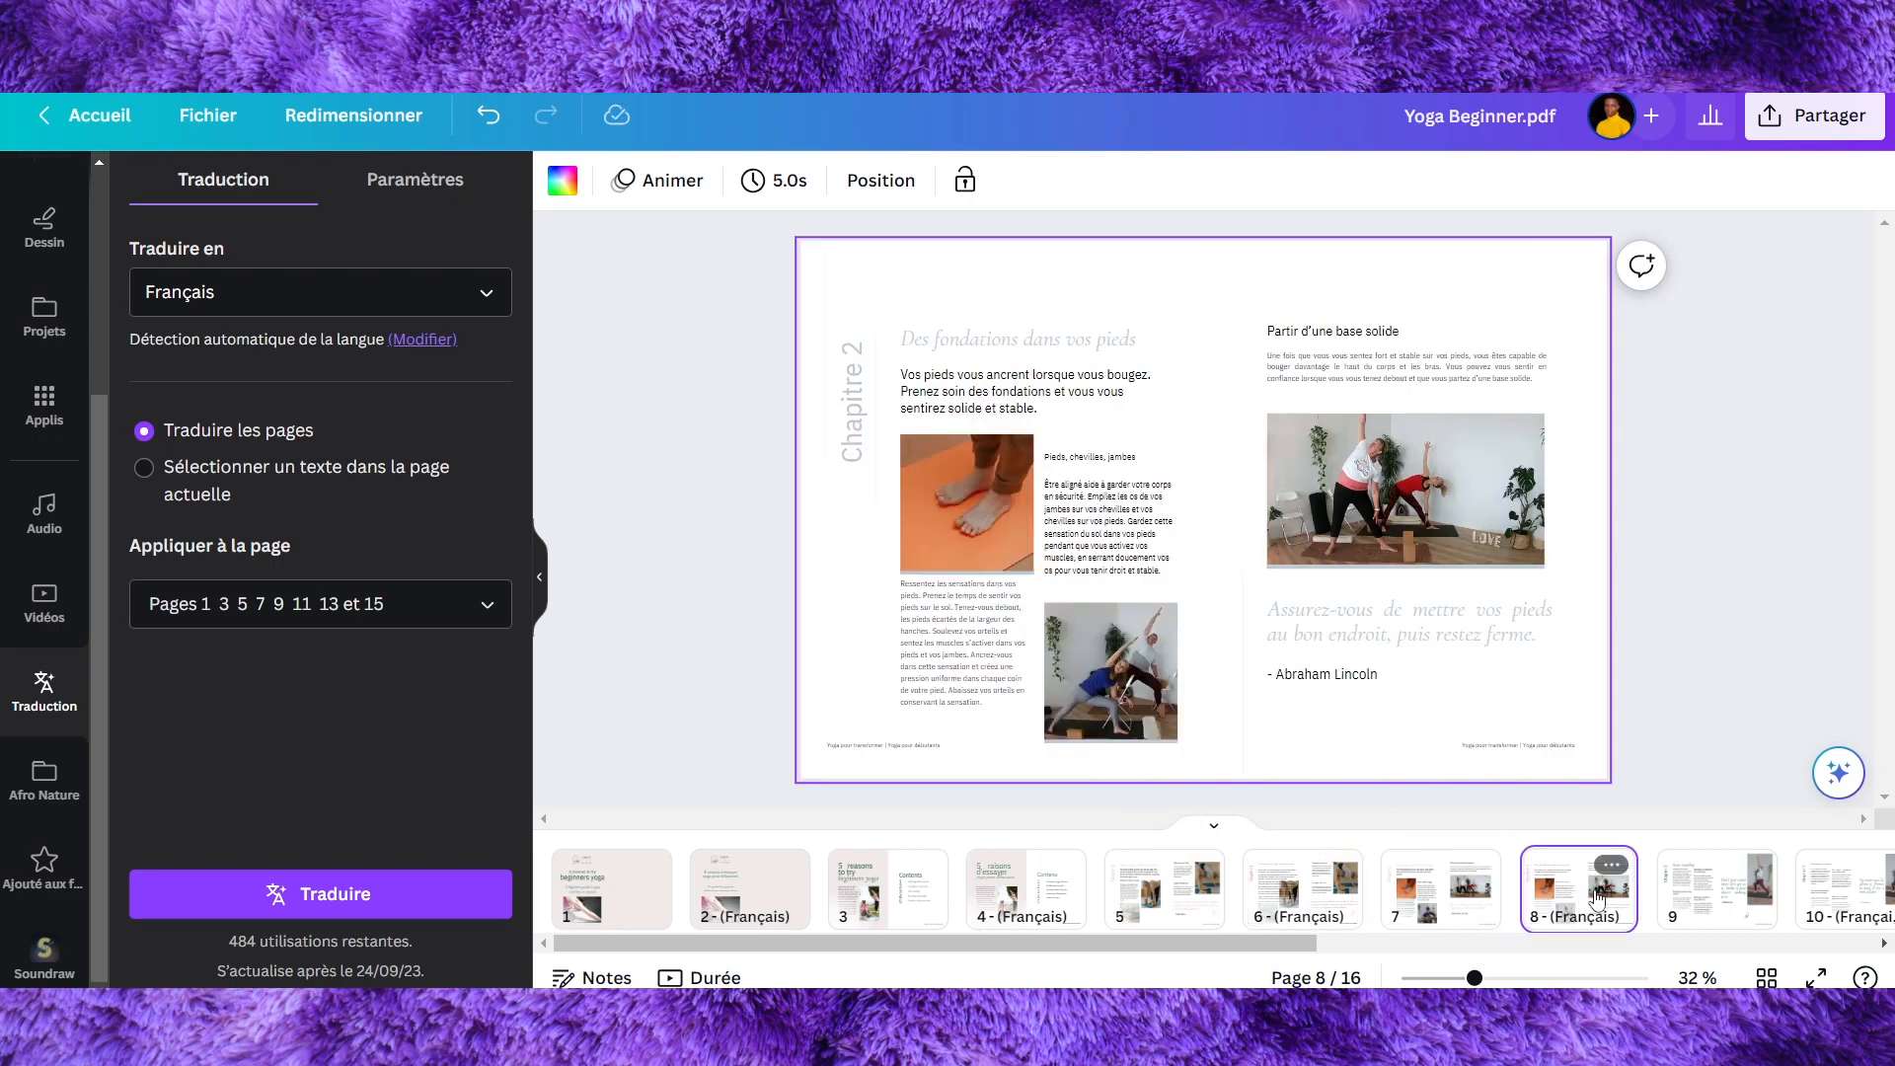
pyautogui.moveTo(1246, 943); pyautogui.dragTo(1652, 943)
pyautogui.click(1384, 906)
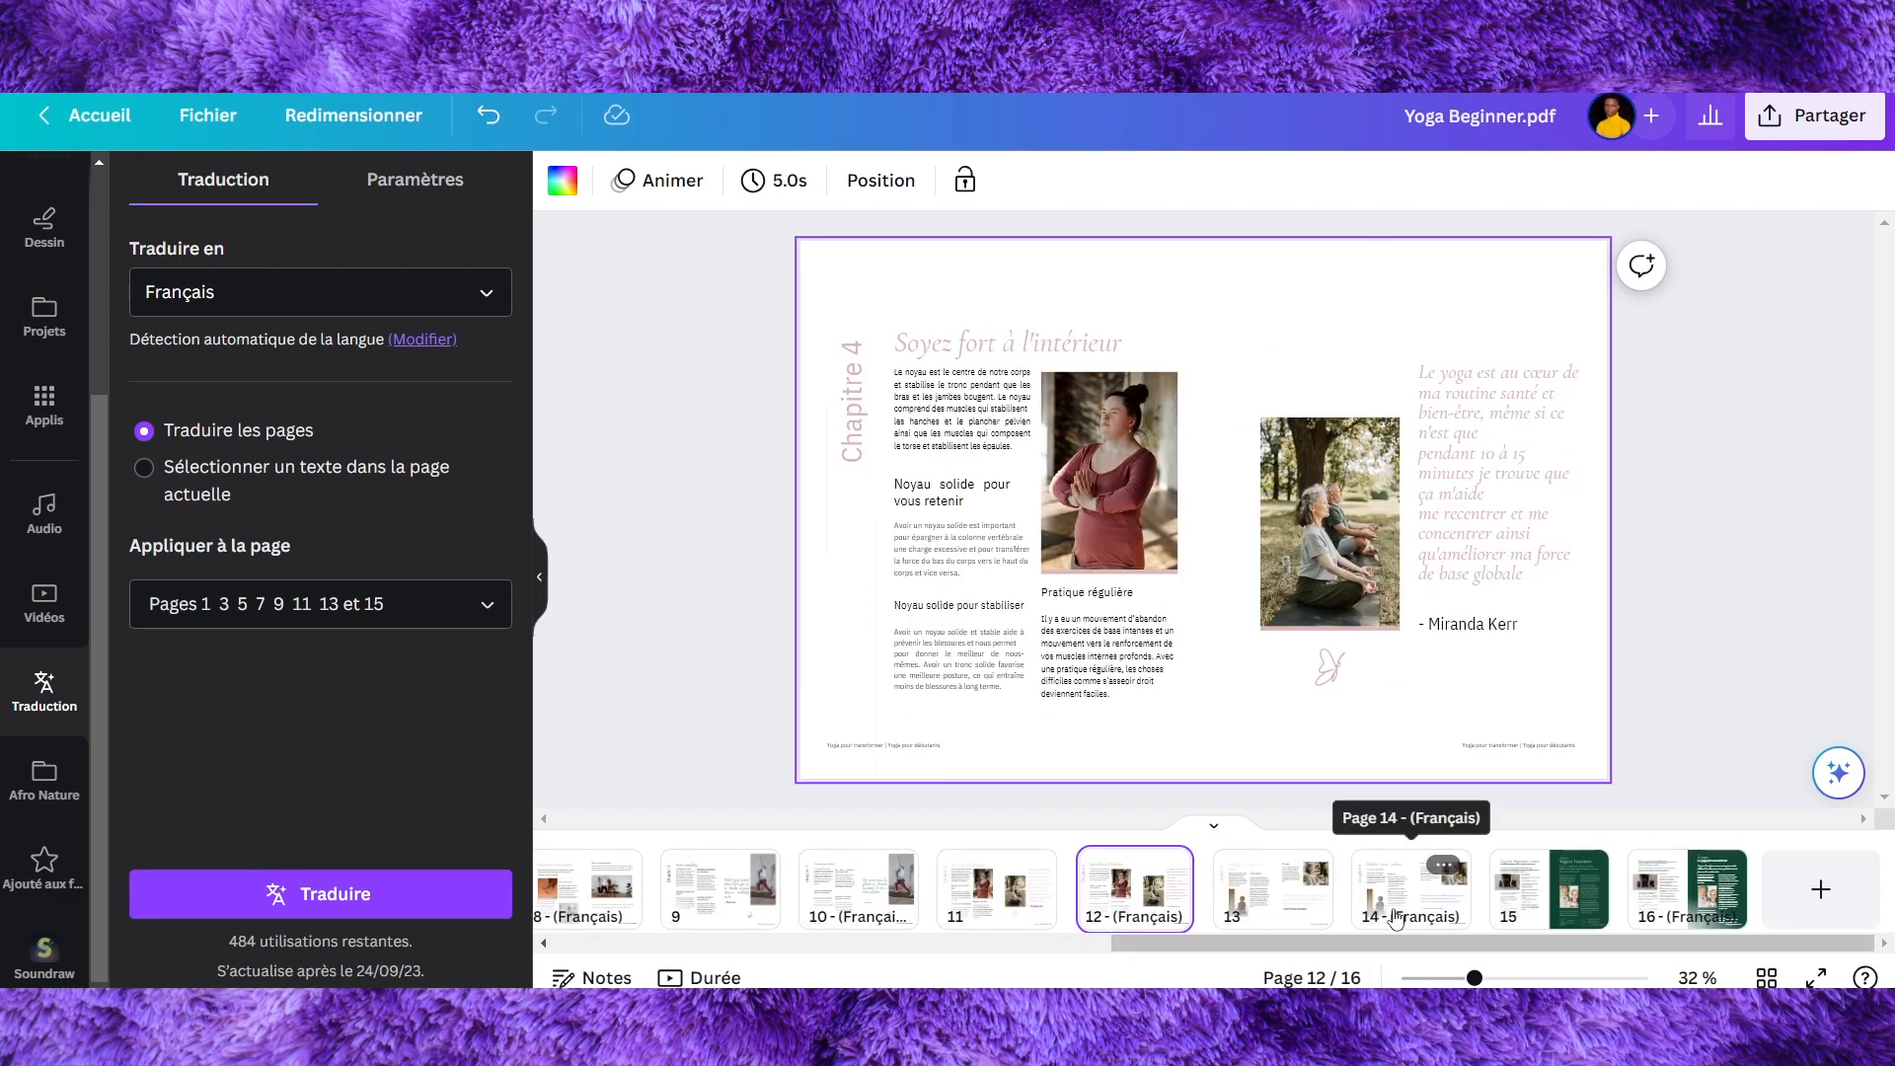
pyautogui.click(1392, 903)
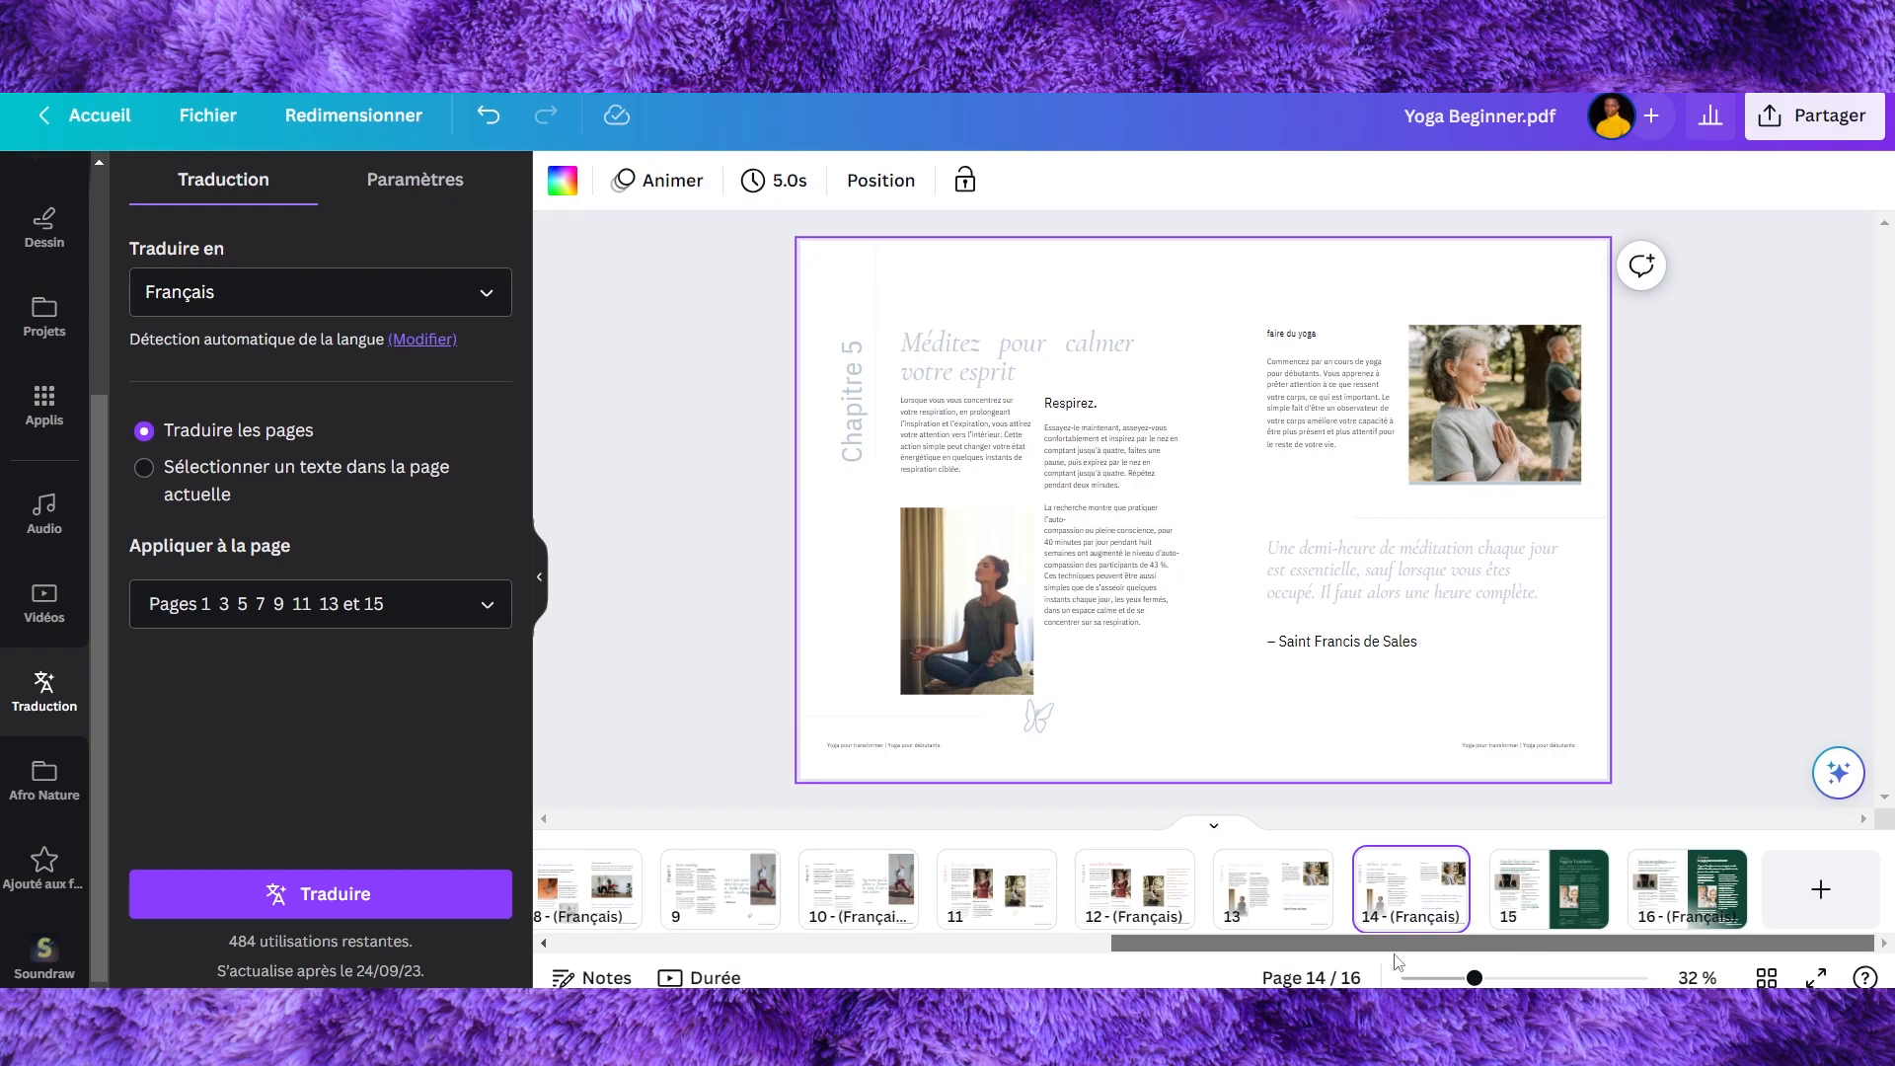
pyautogui.moveTo(1408, 943); pyautogui.dragTo(850, 943)
pyautogui.click(756, 889)
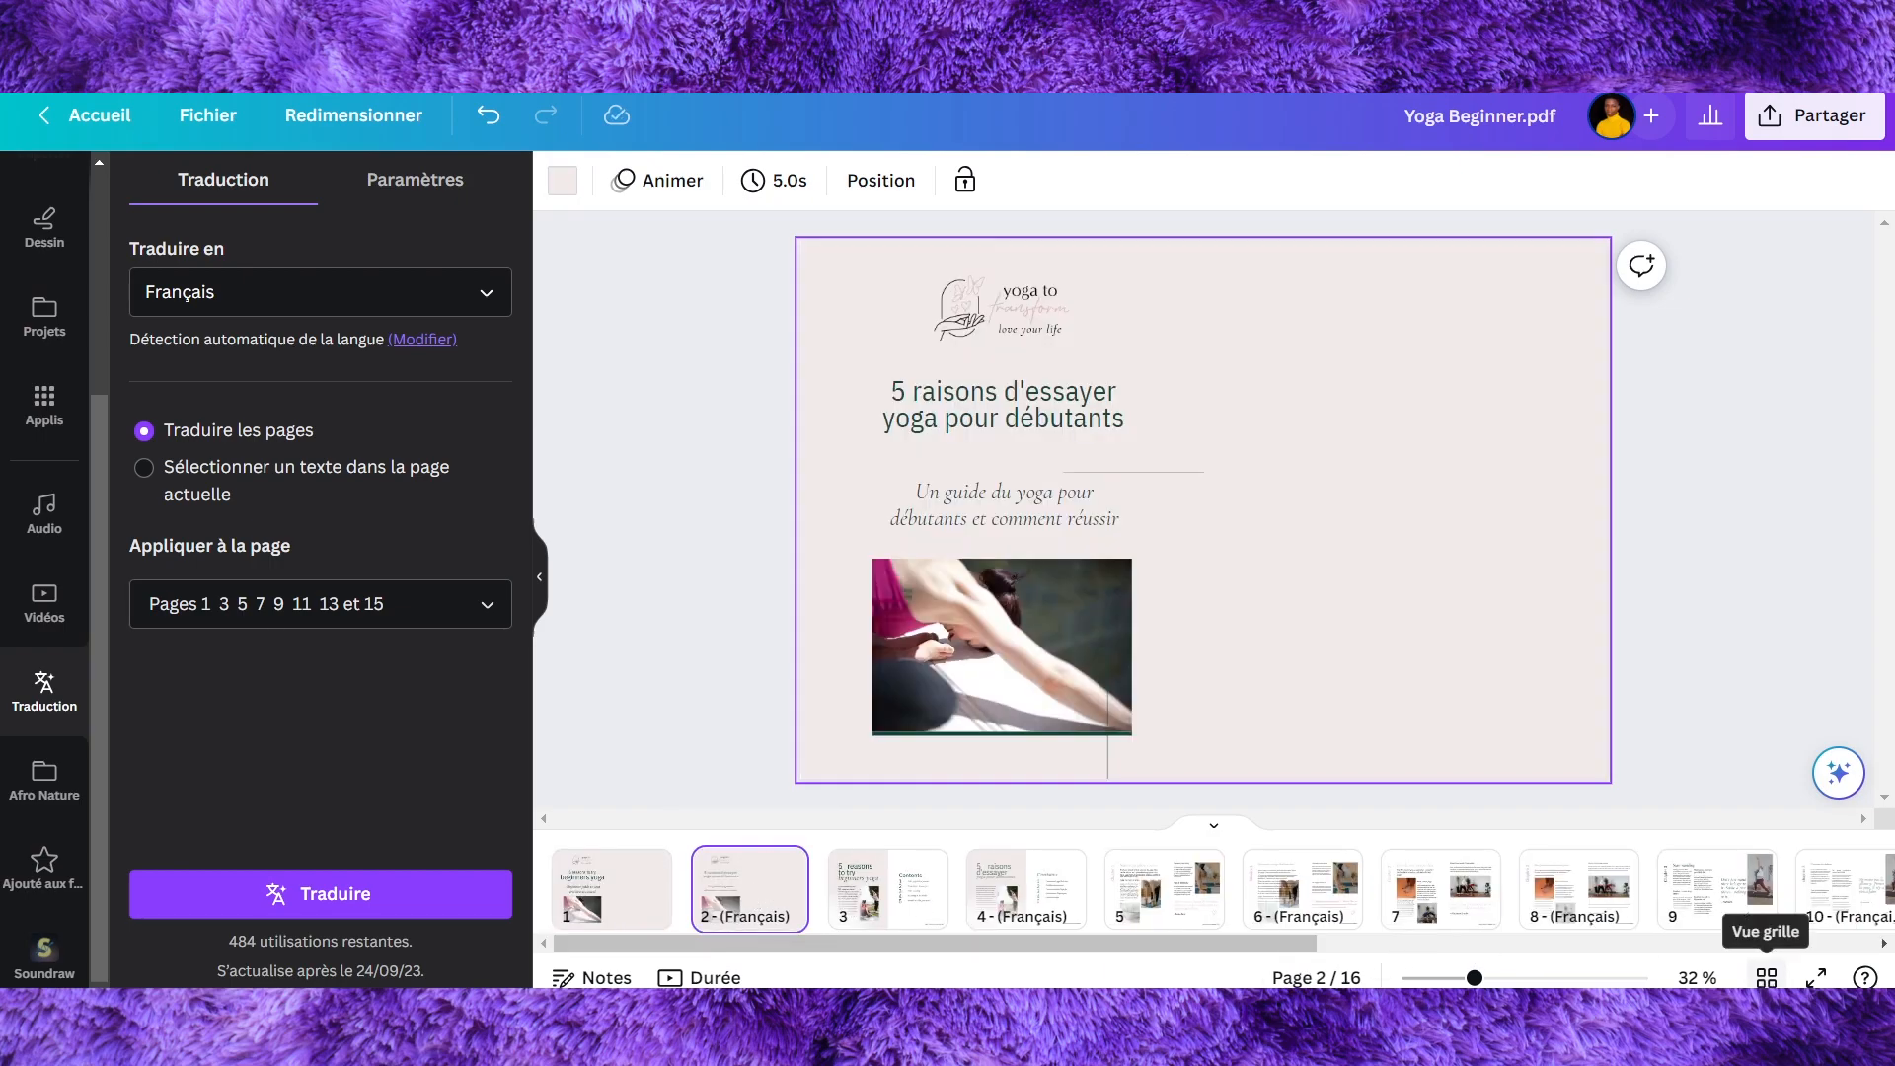
# Step: In the grid view, delete the English originals, pages 1, 3, 5, 7, 9, 11, 13 and 15
pyautogui.click(1767, 977)
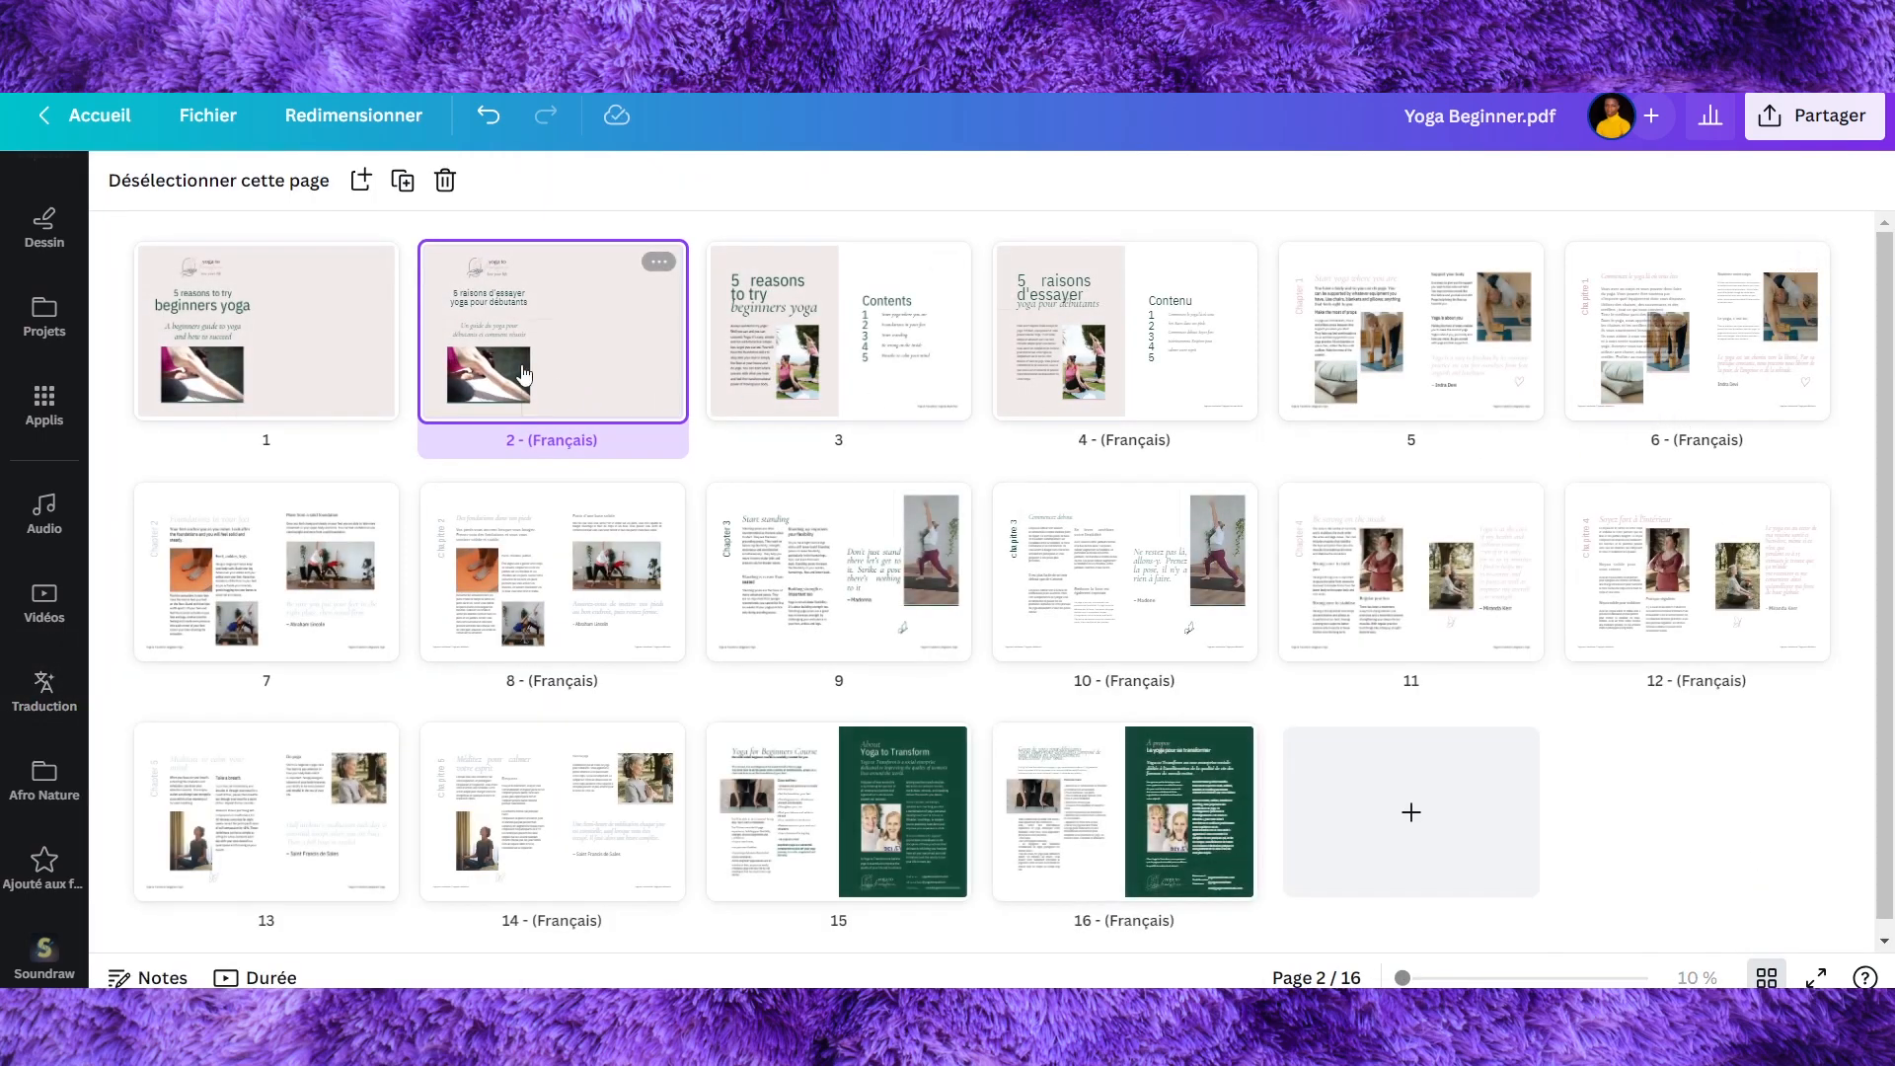
pyautogui.click(355, 360)
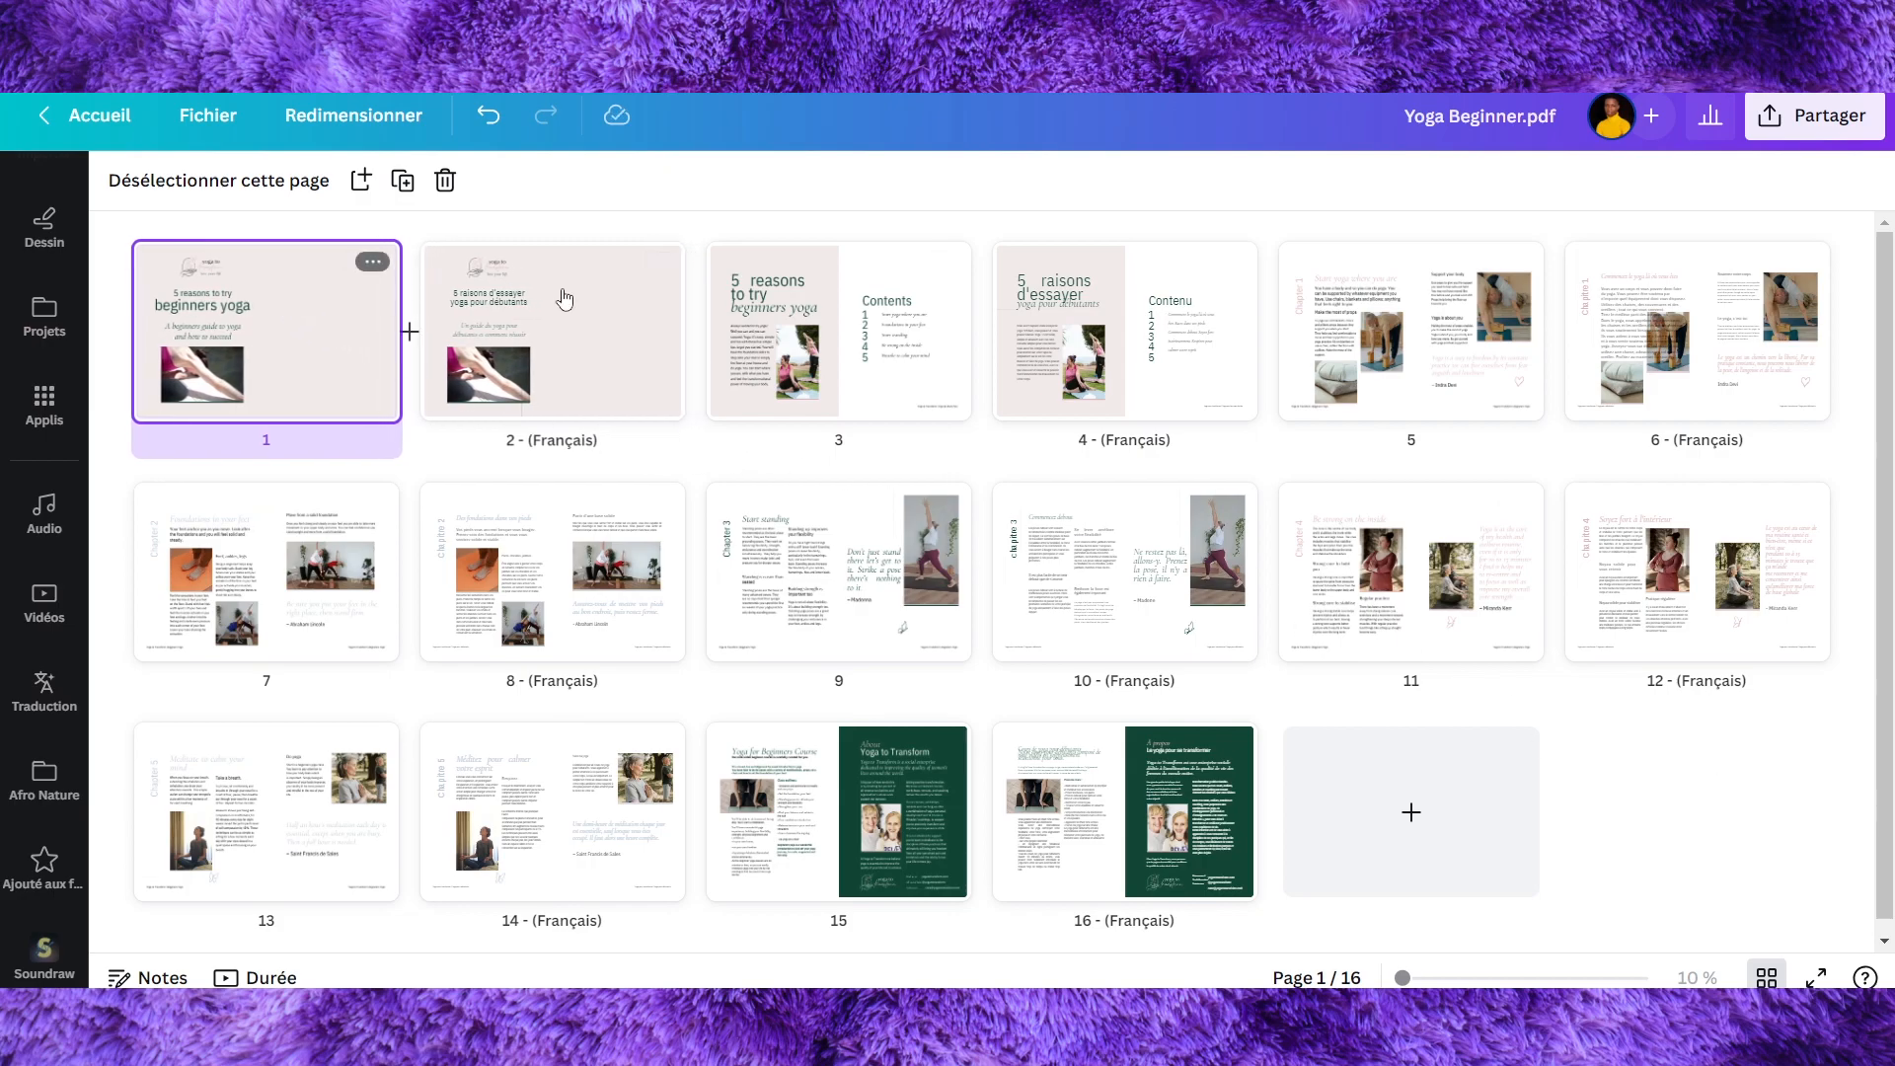
pyautogui.keyDown('shift'); pyautogui.click(842, 339); pyautogui.keyUp('shift')
pyautogui.keyDown('shift'); pyautogui.click(1431, 350); pyautogui.keyUp('shift')
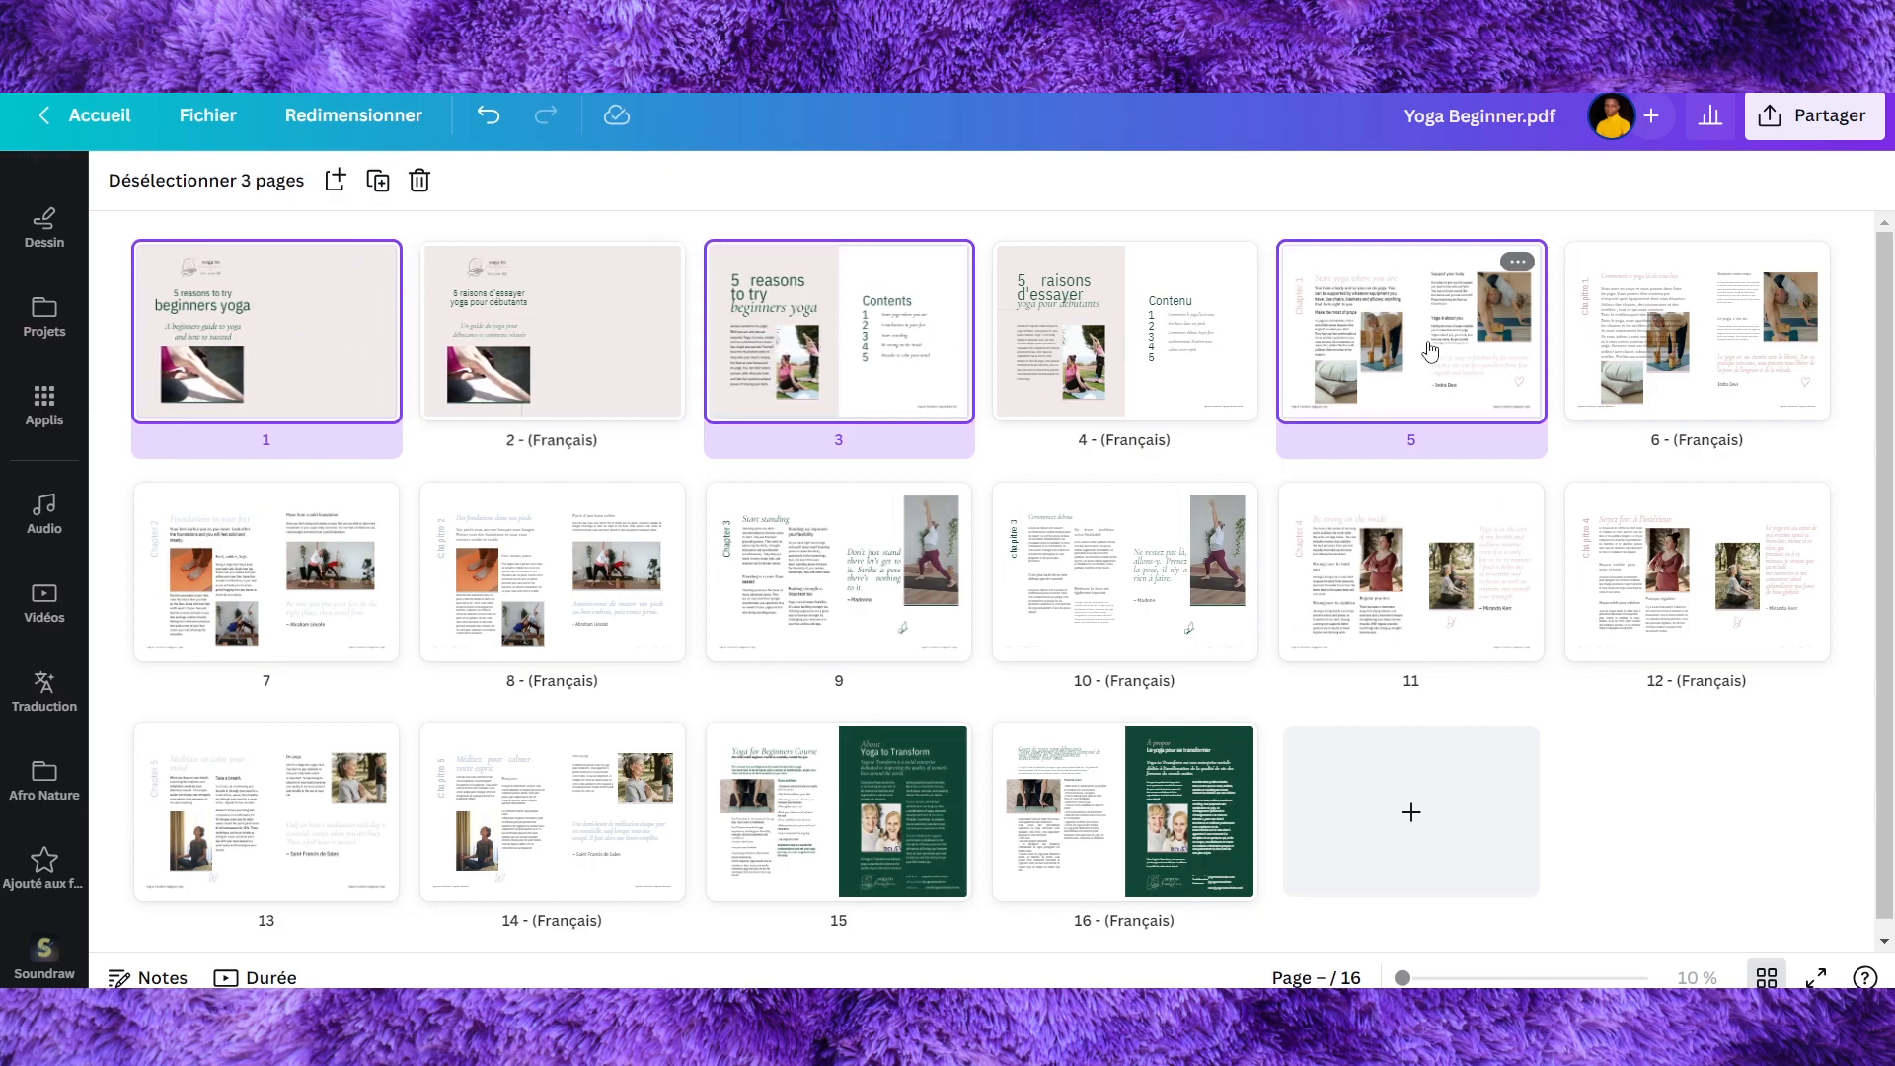
pyautogui.keyDown('shift'); pyautogui.click(277, 605); pyautogui.keyUp('shift')
pyautogui.keyDown('shift'); pyautogui.click(839, 592); pyautogui.keyUp('shift')
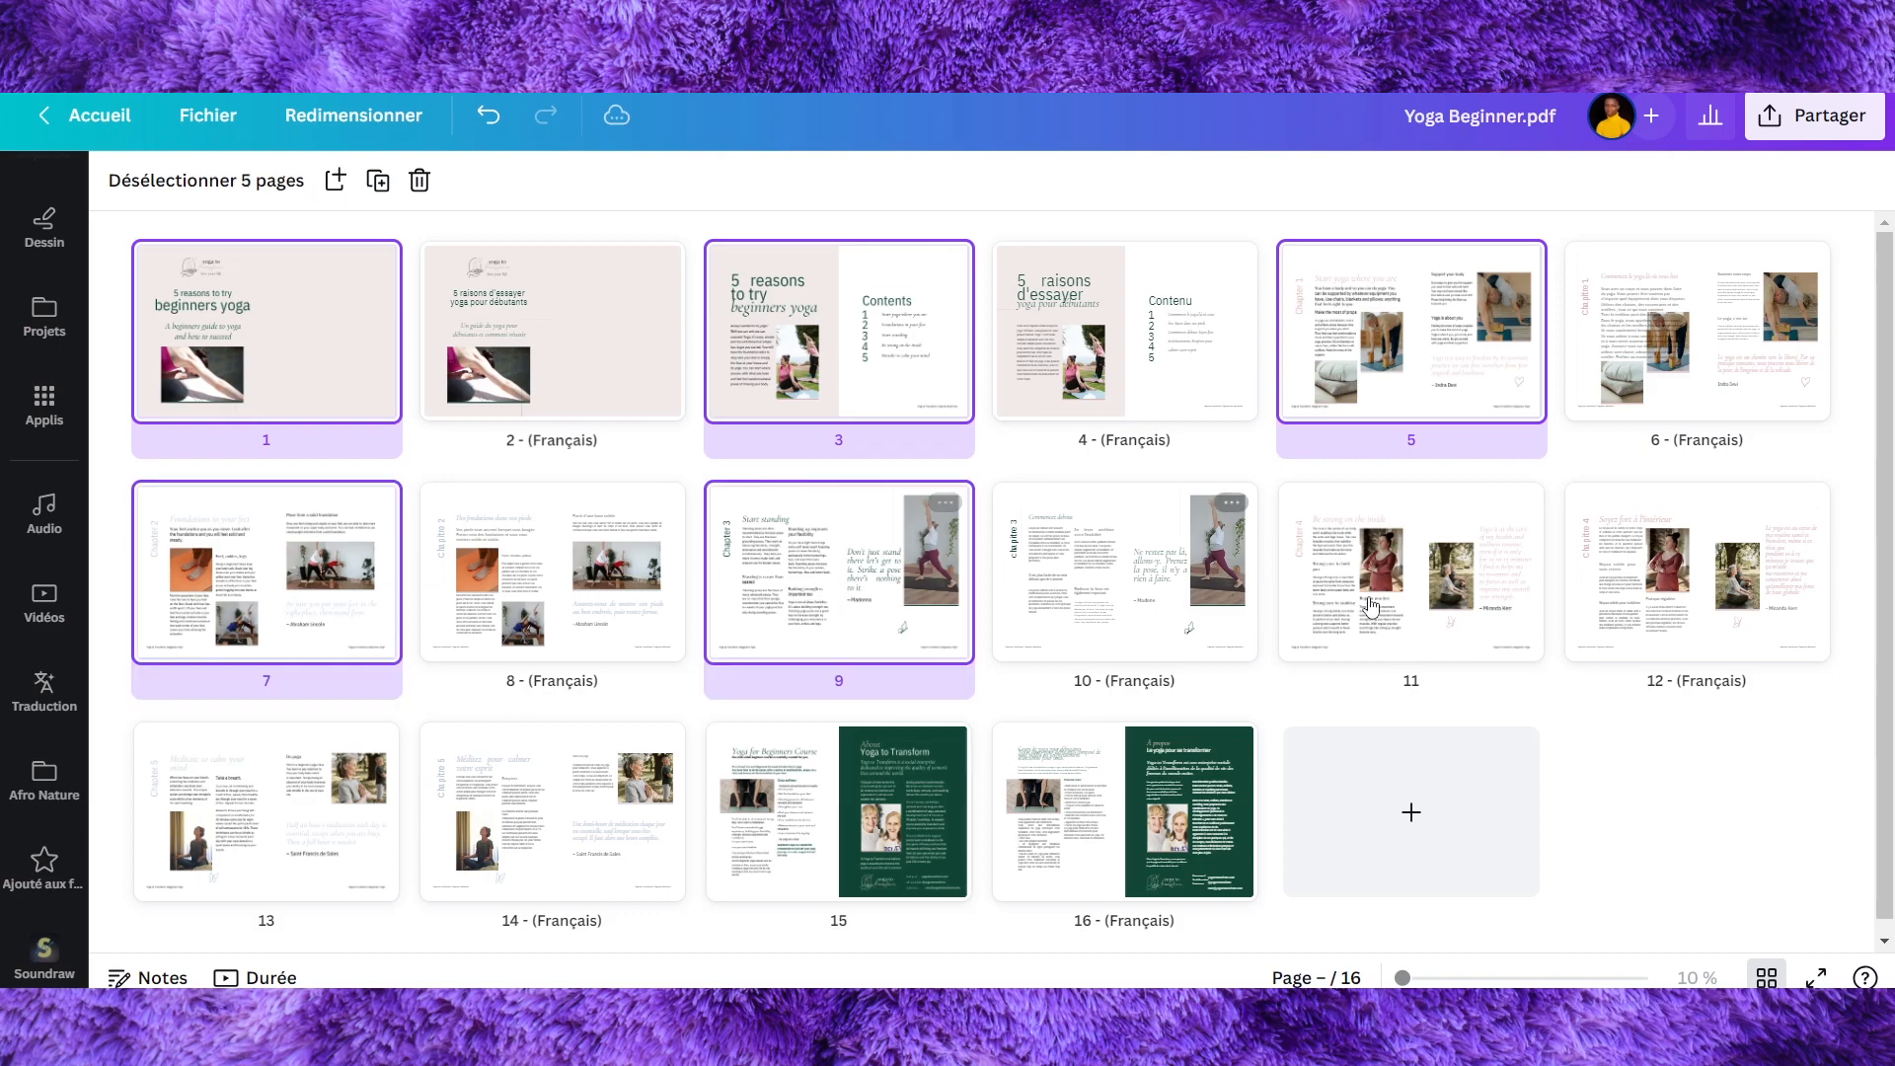
pyautogui.keyDown('shift'); pyautogui.click(1351, 605); pyautogui.keyUp('shift')
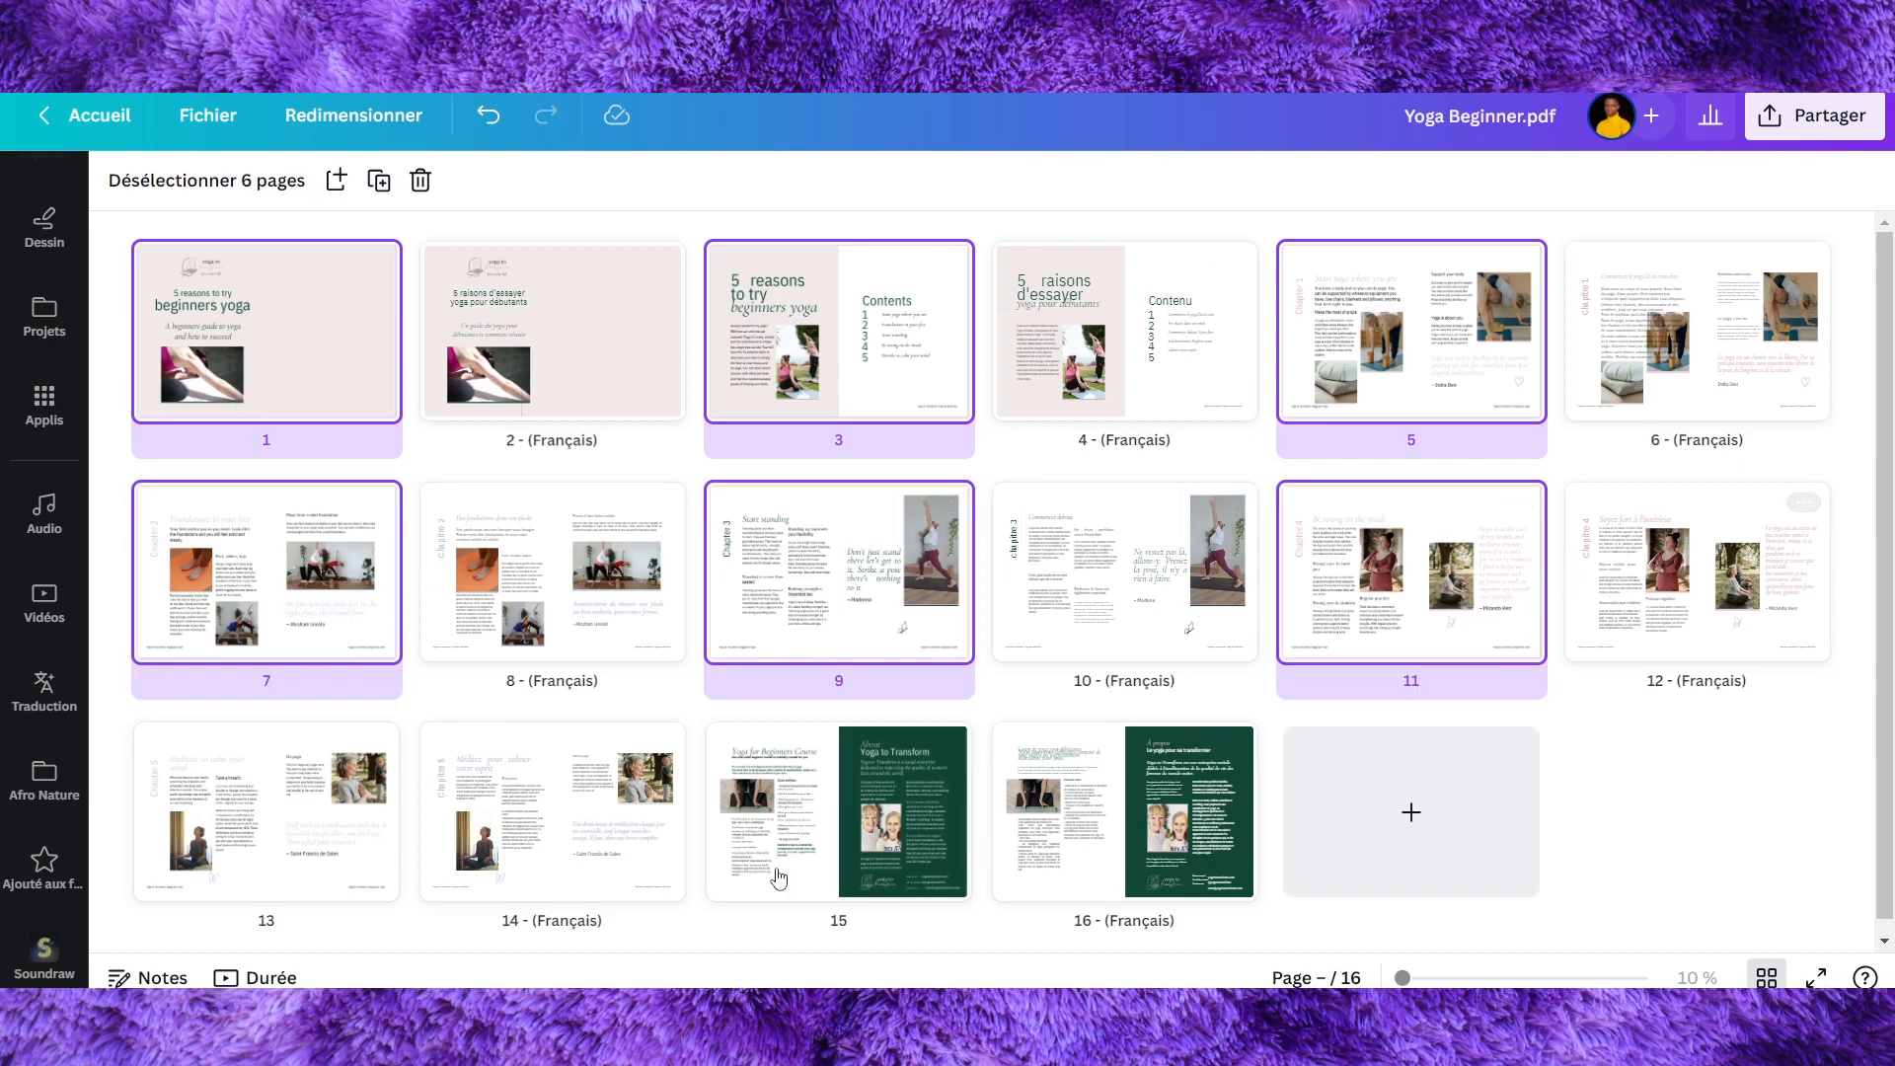
pyautogui.keyDown('shift'); pyautogui.click(351, 835); pyautogui.keyUp('shift')
pyautogui.keyDown('shift'); pyautogui.click(849, 844); pyautogui.keyUp('shift')
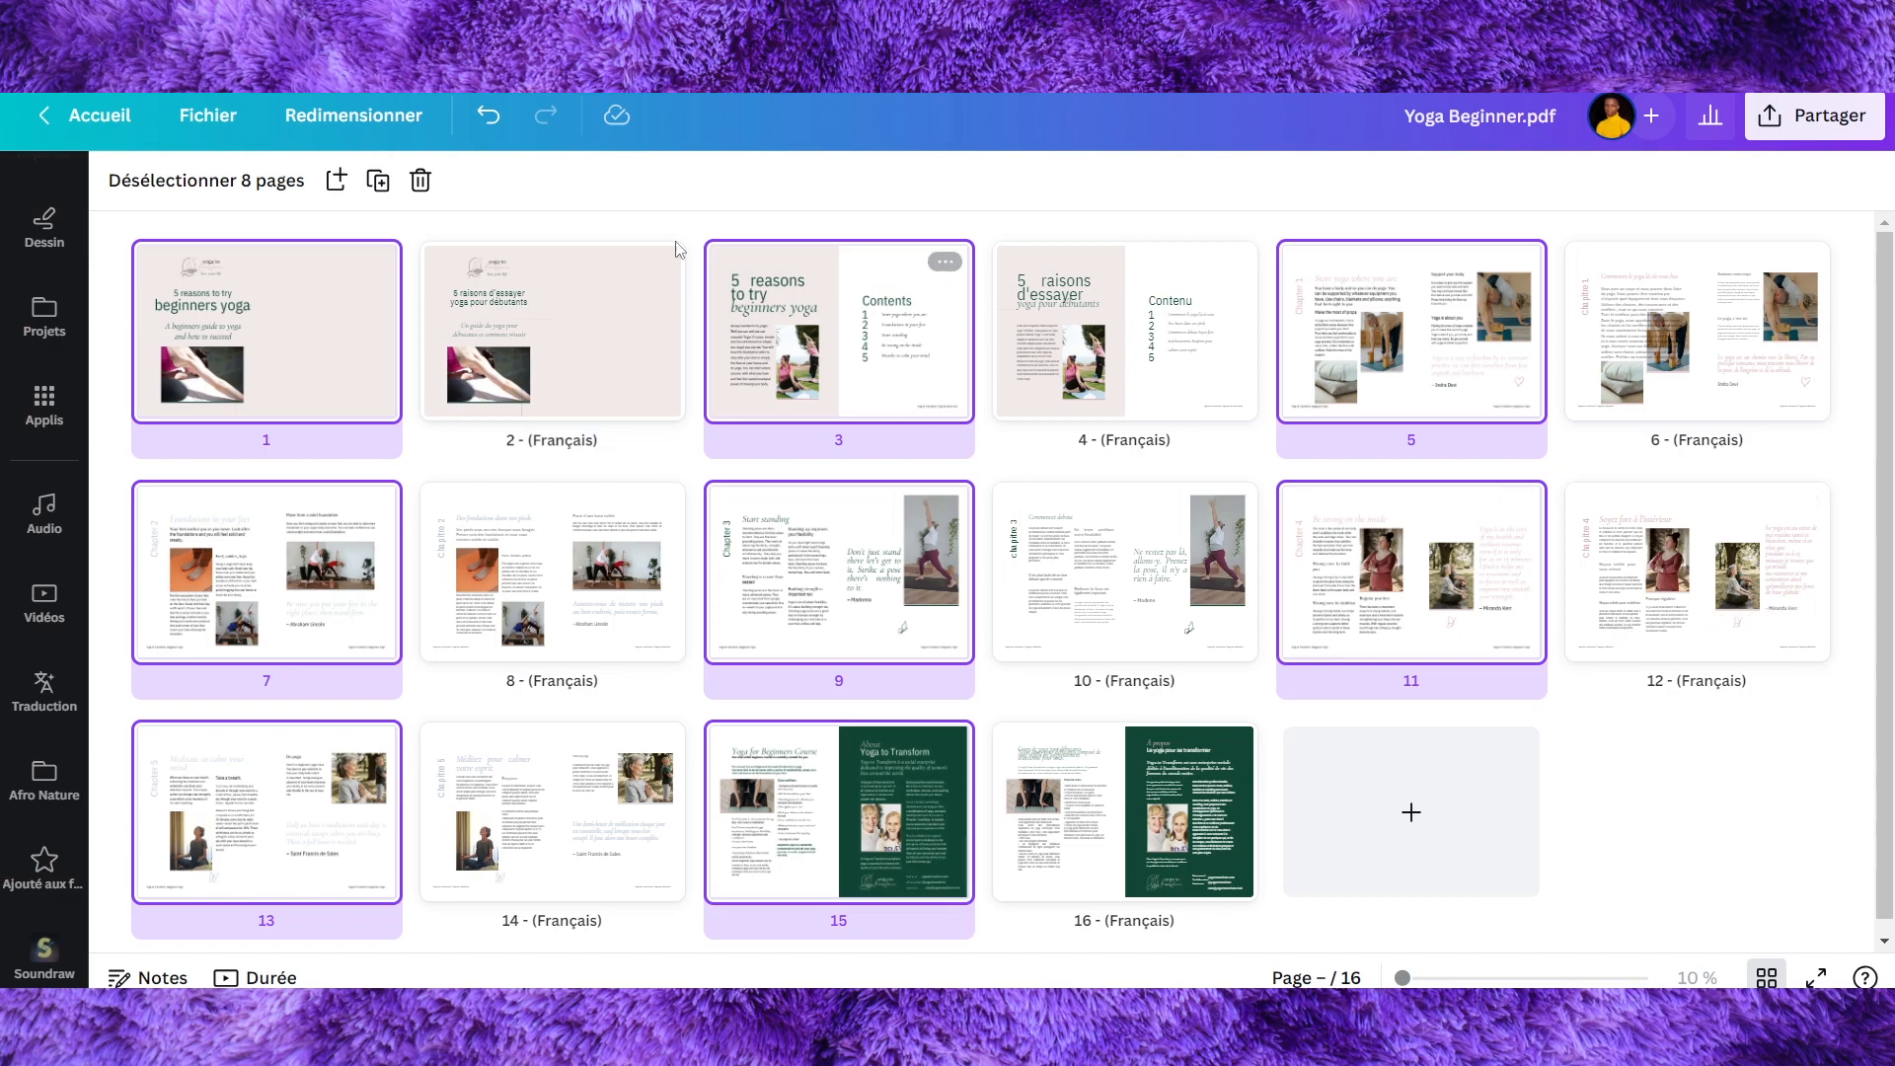
pyautogui.click(421, 179)
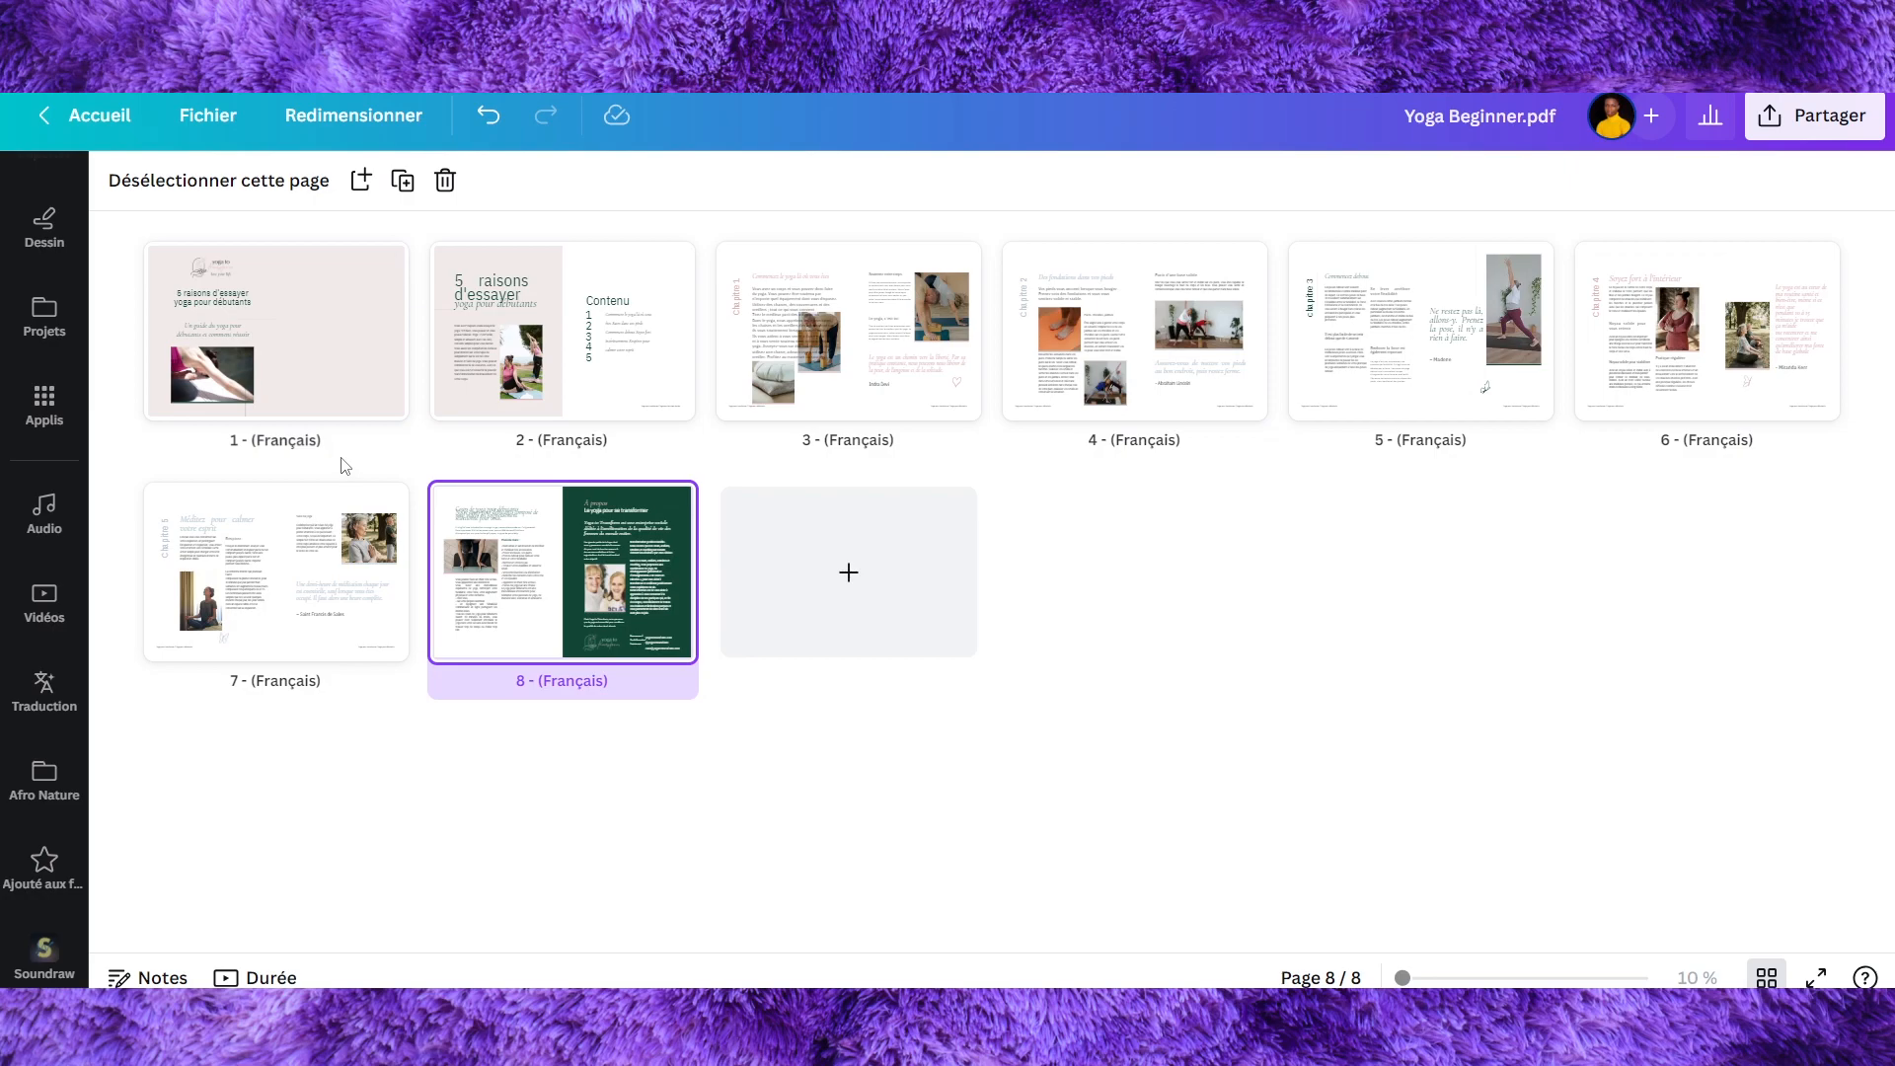
# Step: Open page 1 from the grid view and check the translation settings and the other French pages
pyautogui.doubleClick(262, 370)
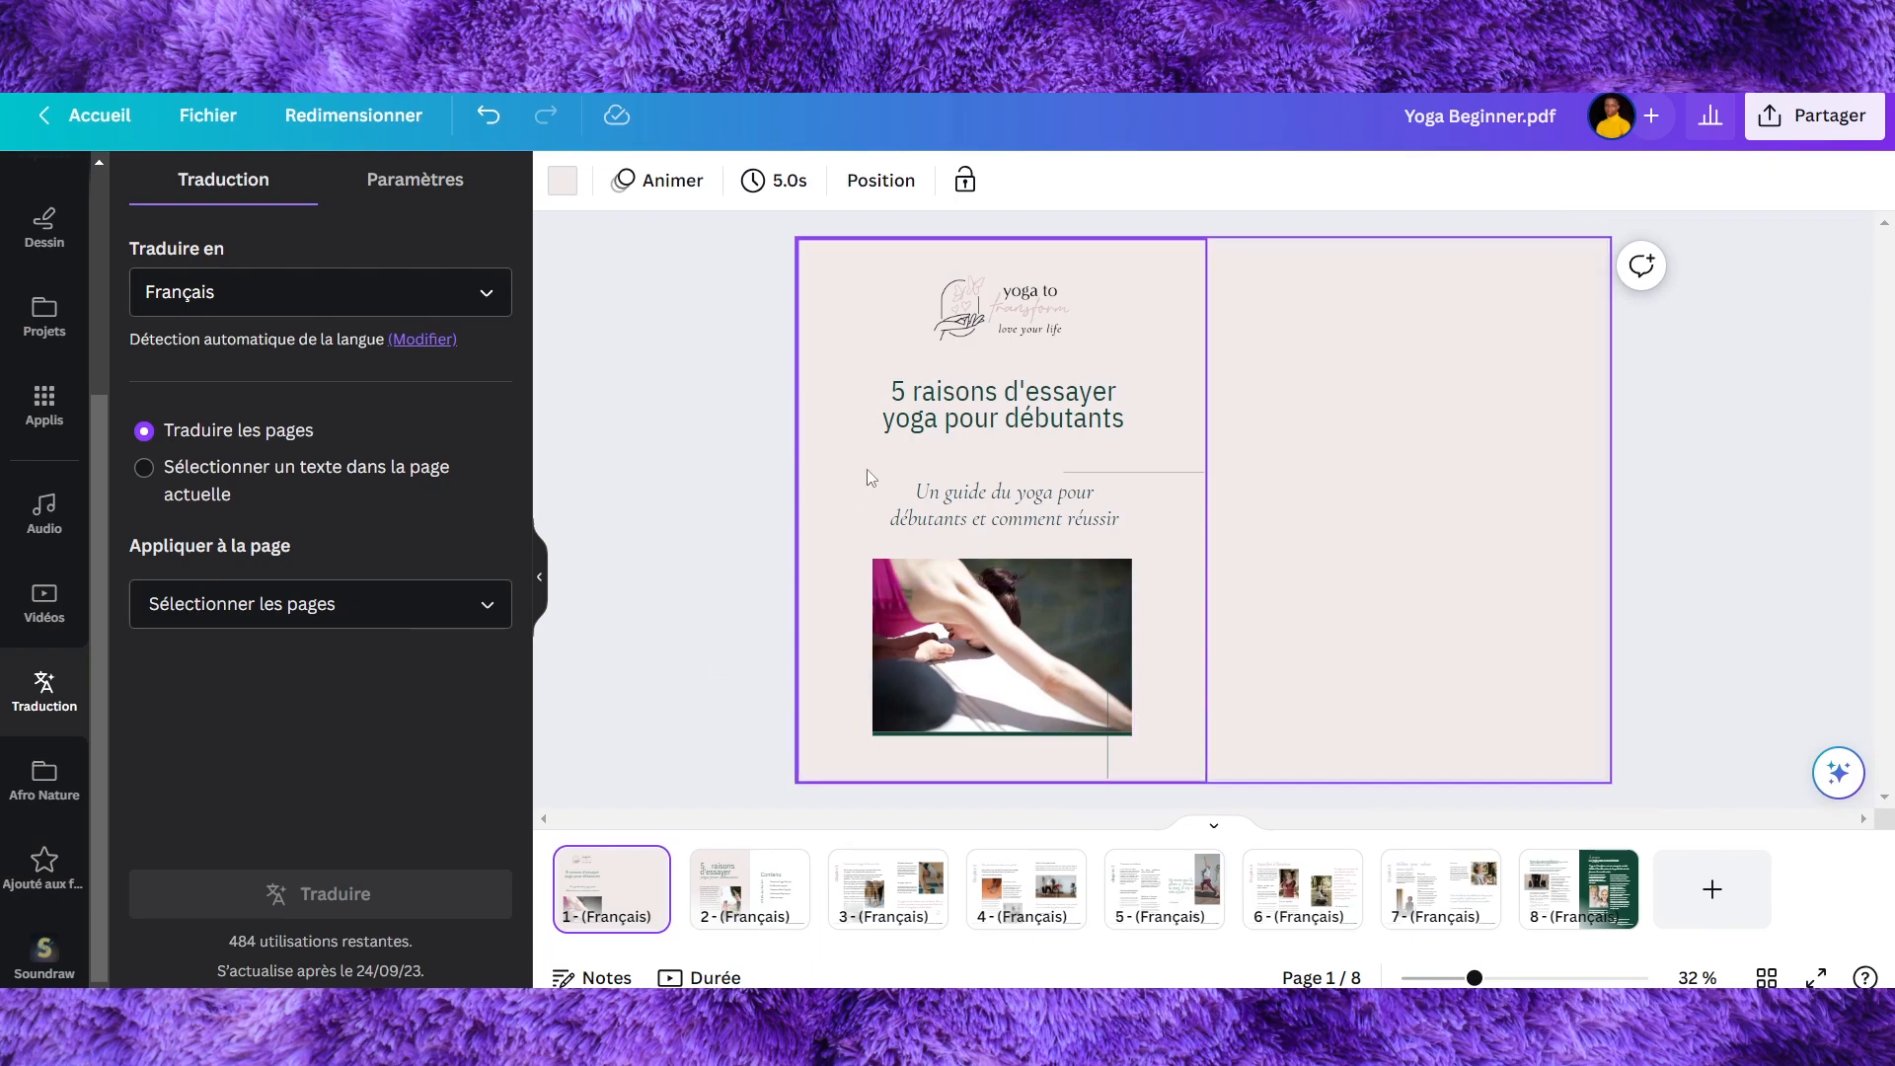
pyautogui.click(412, 193)
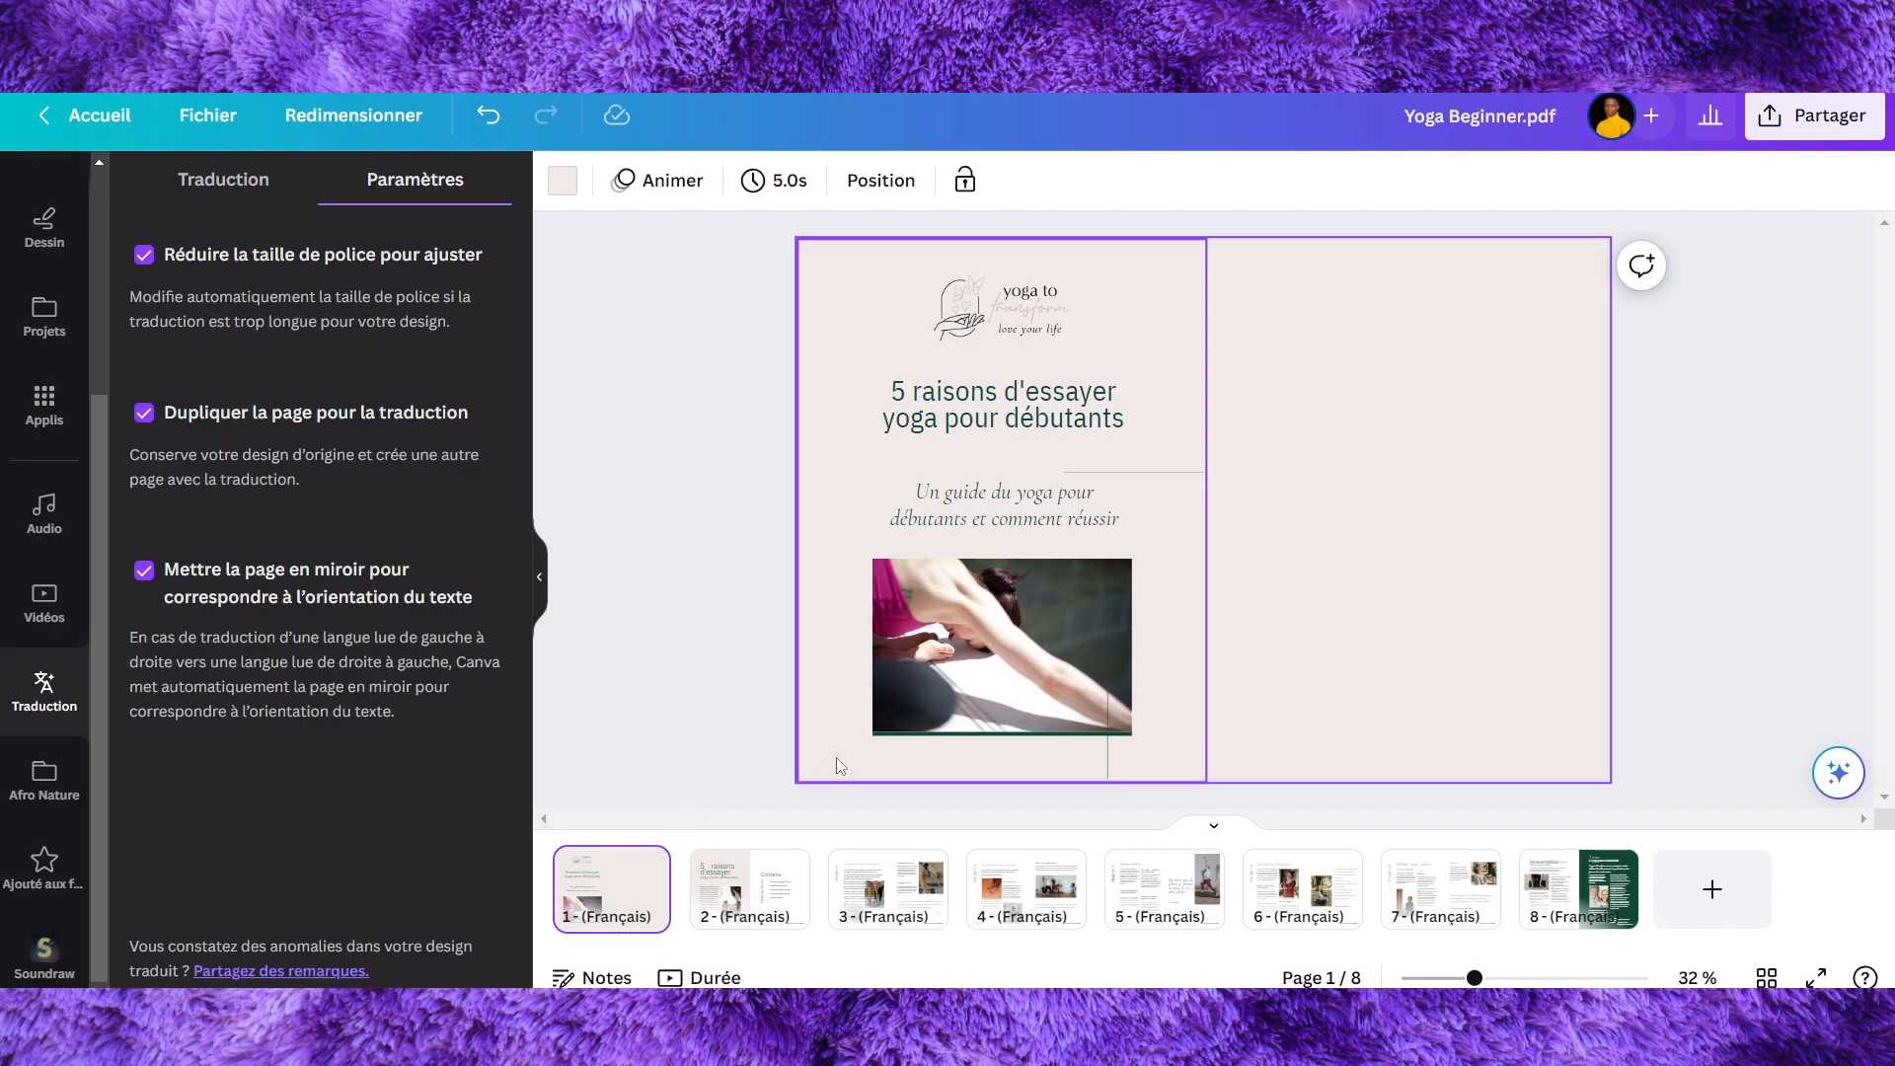
pyautogui.click(775, 866)
pyautogui.click(622, 913)
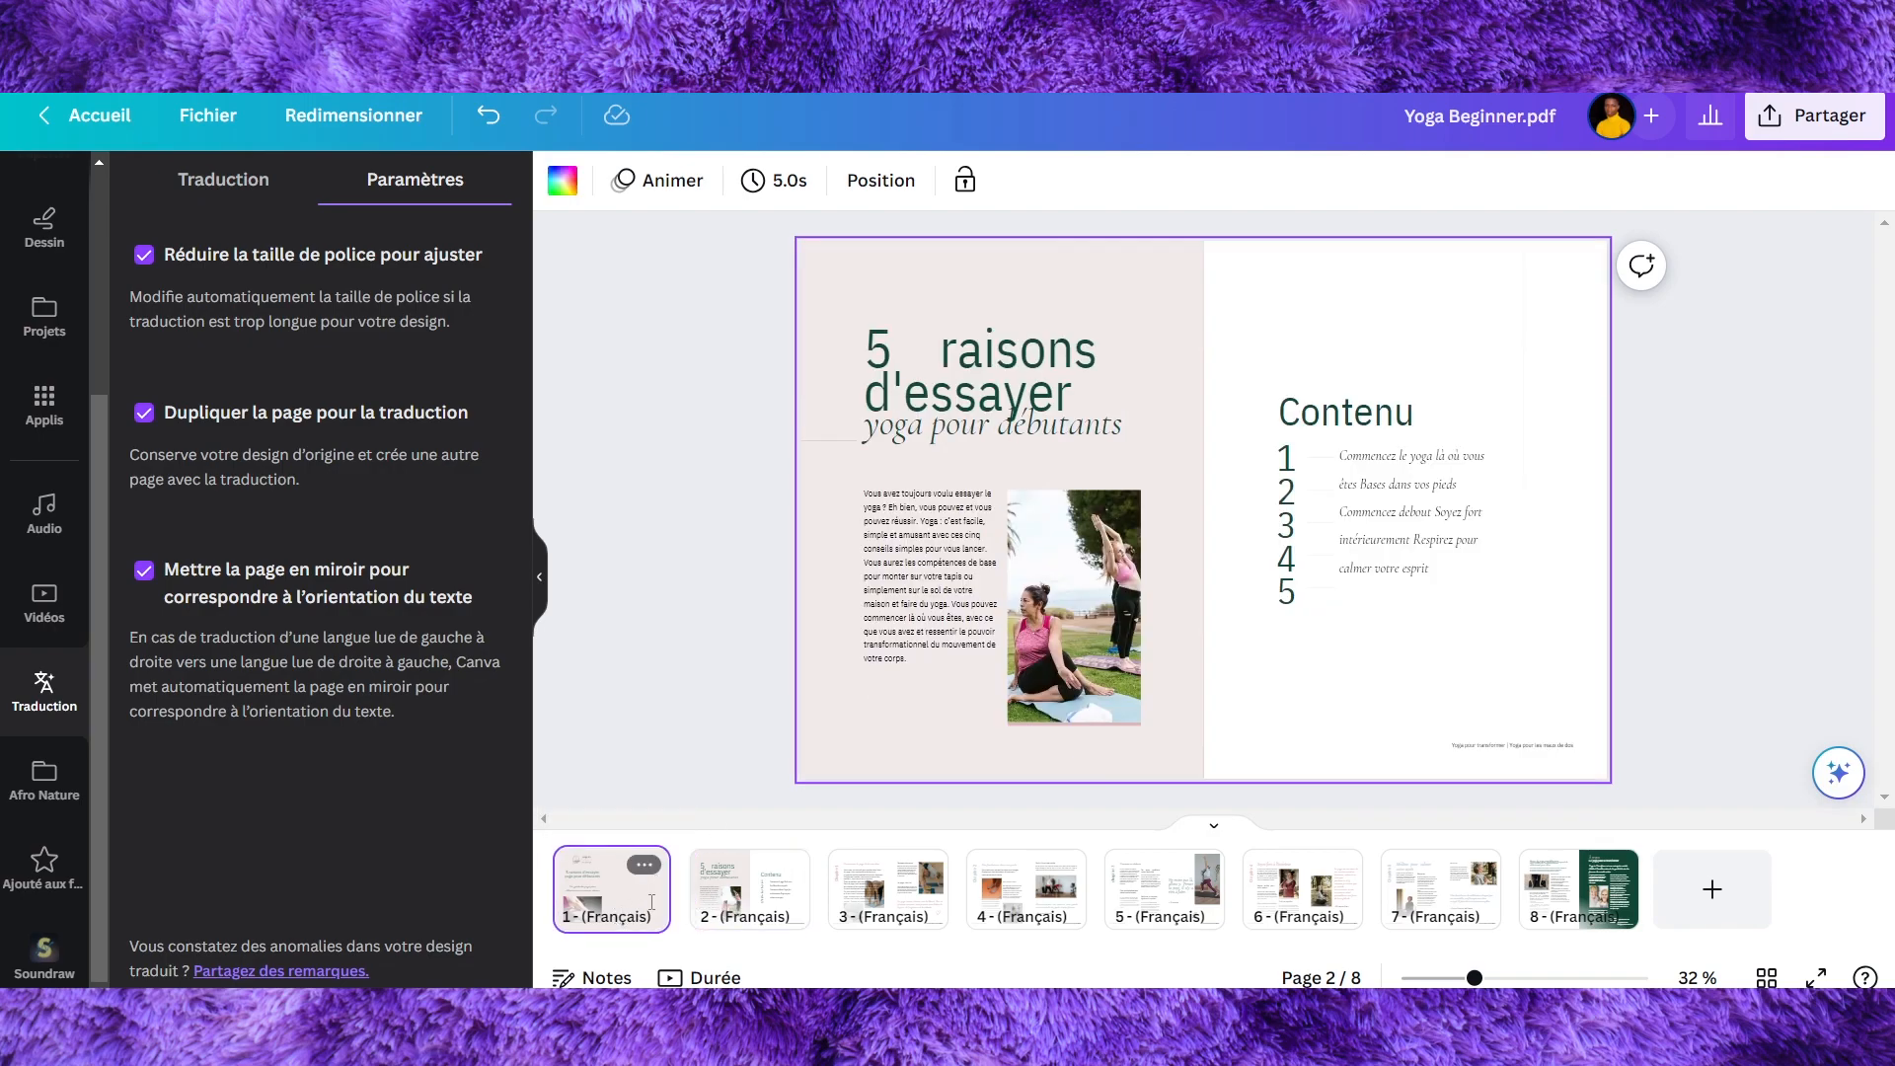
pyautogui.click(1027, 889)
# Step: On page 2, left-align the heading "5 raisons d'essayer" and move it slightly up, away from the subtitle
pyautogui.click(778, 918)
pyautogui.click(1039, 395)
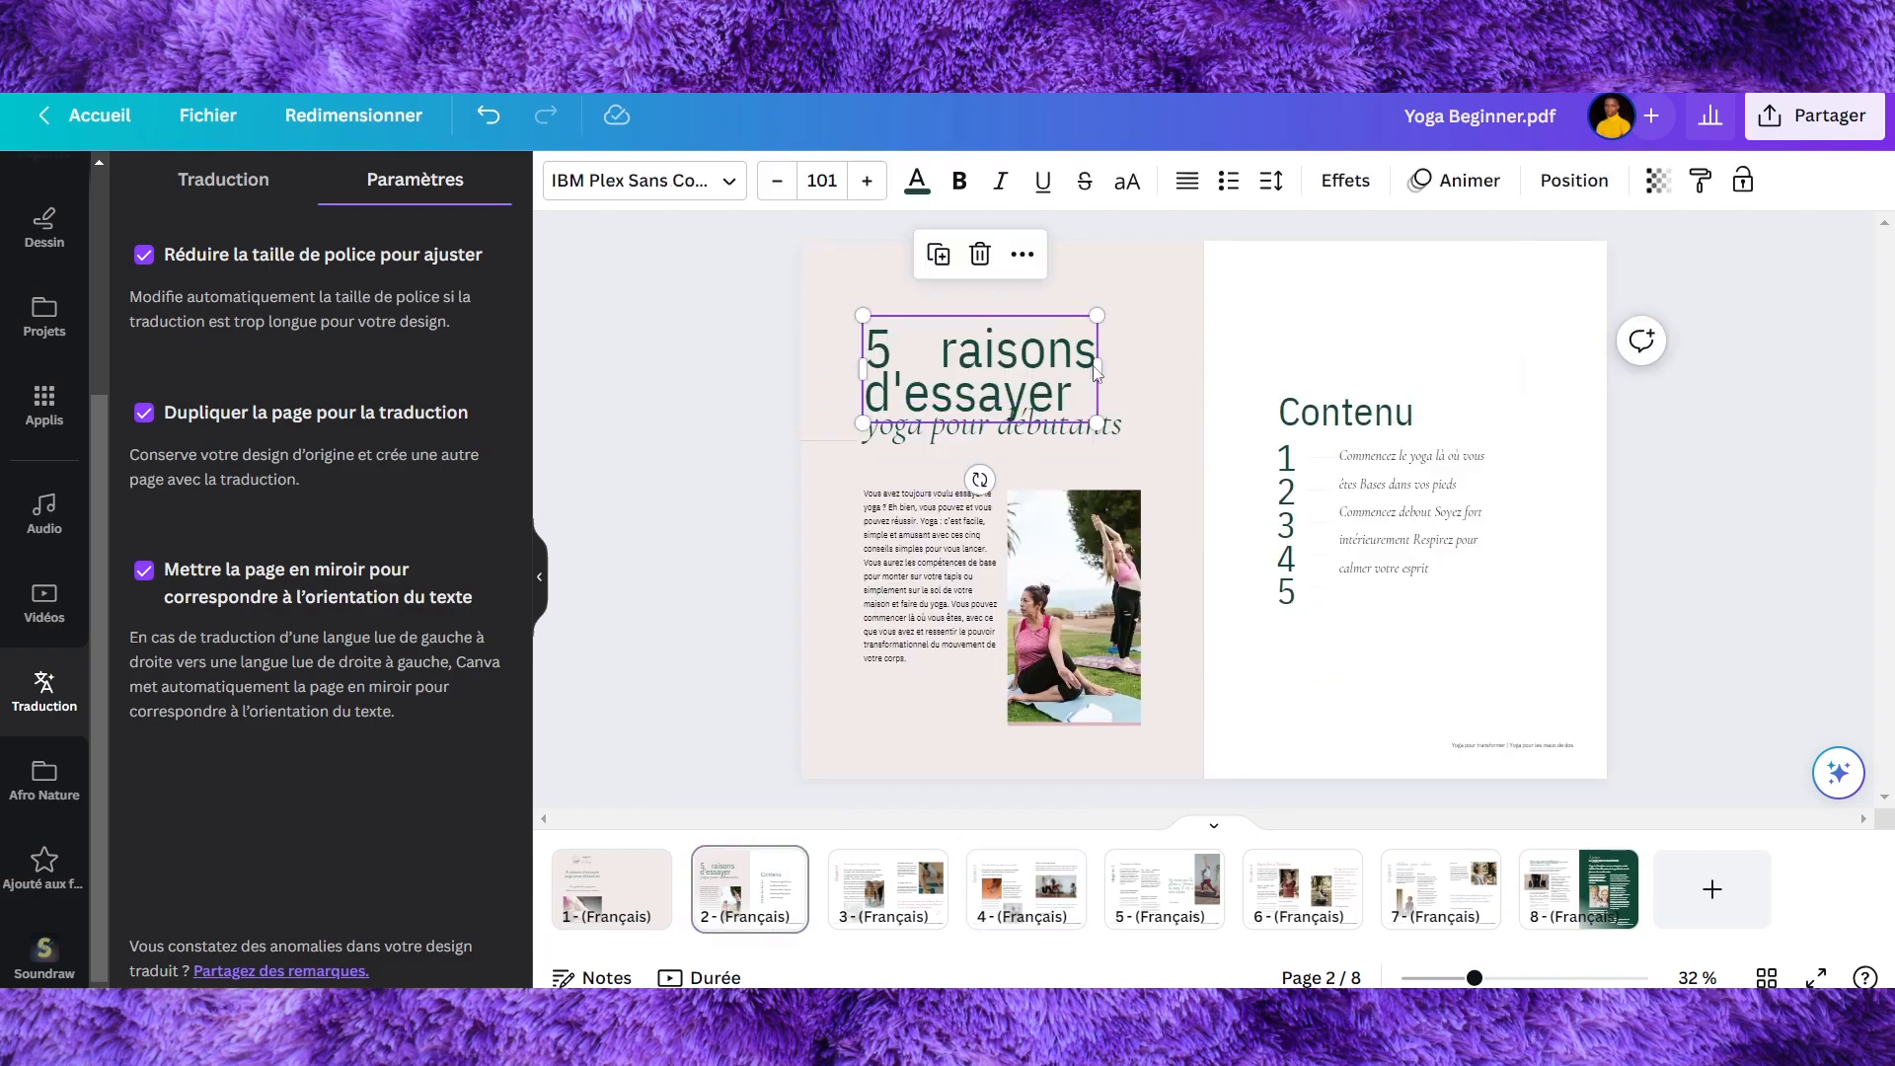
pyautogui.click(1187, 180)
pyautogui.moveTo(994, 379); pyautogui.dragTo(993, 369)
pyautogui.click(998, 784)
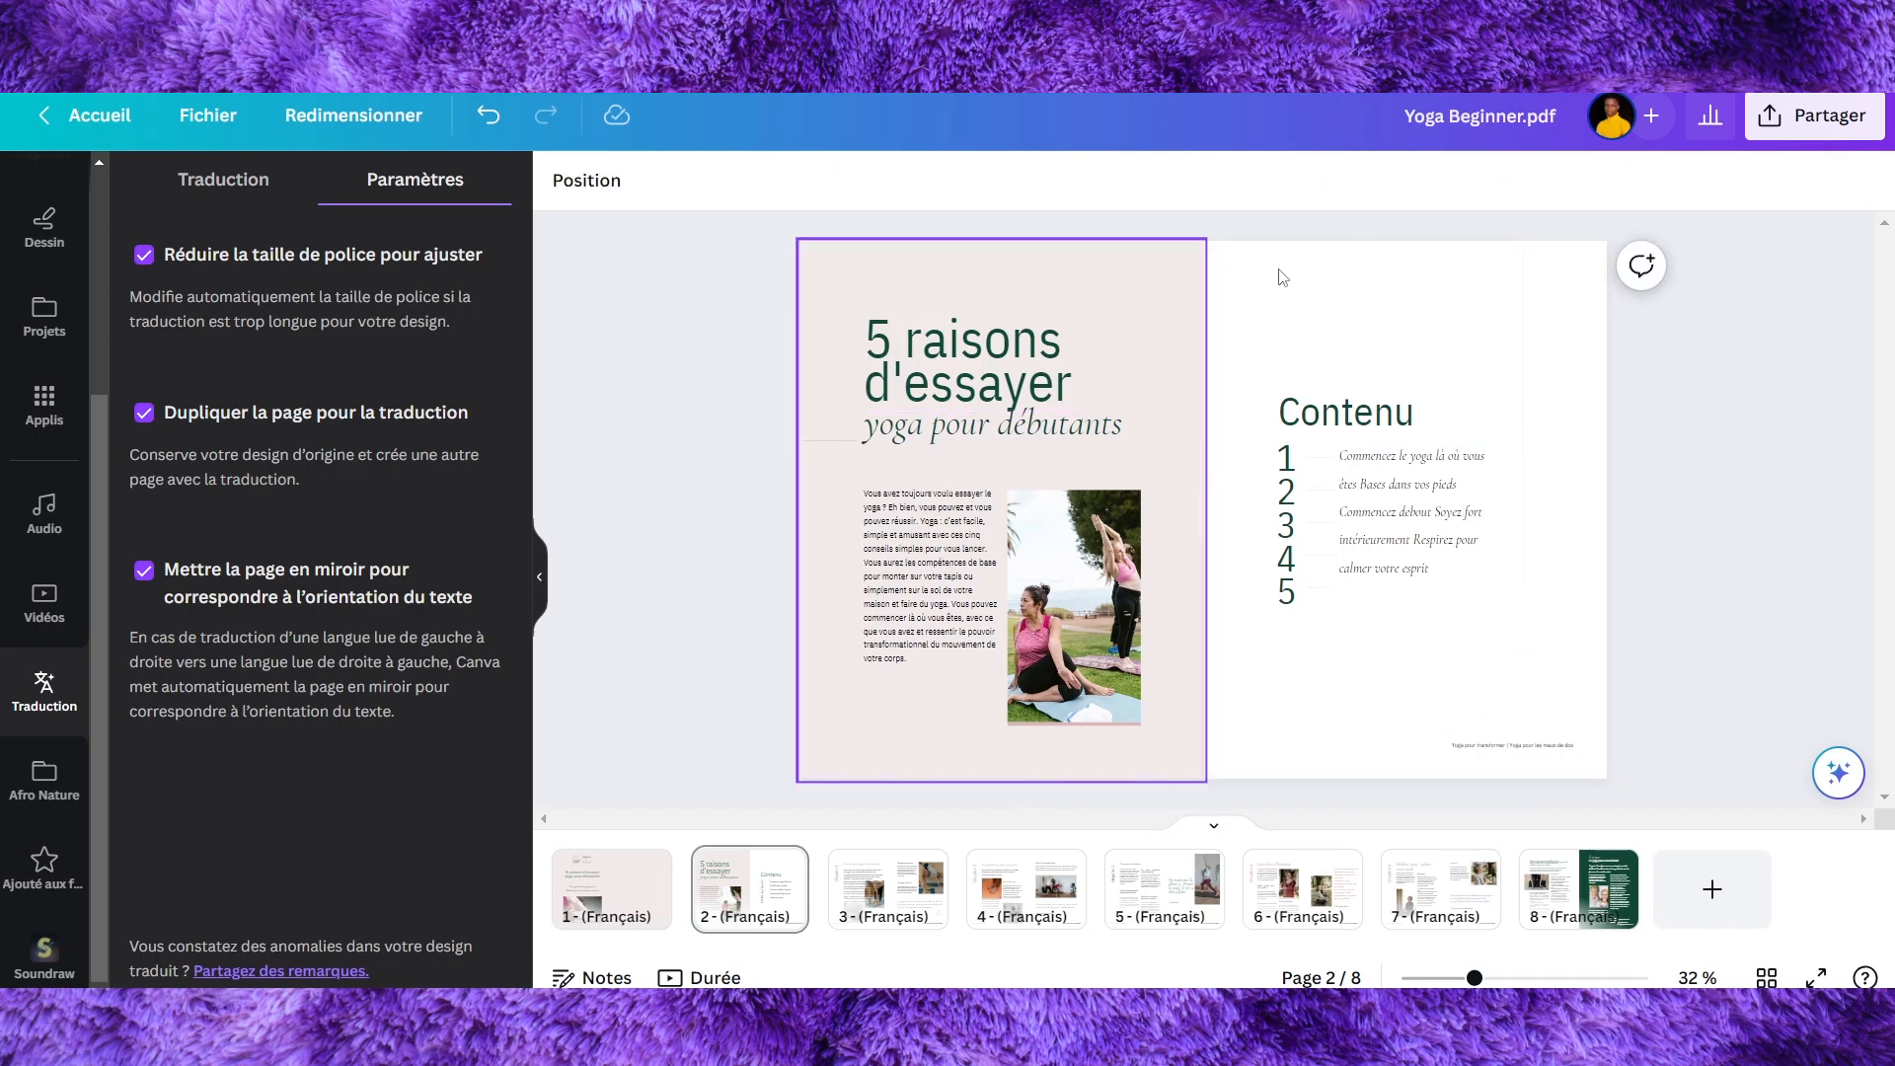
# Step: Download all pages of the design as a standard PDF (PDF standard)
pyautogui.click(1814, 116)
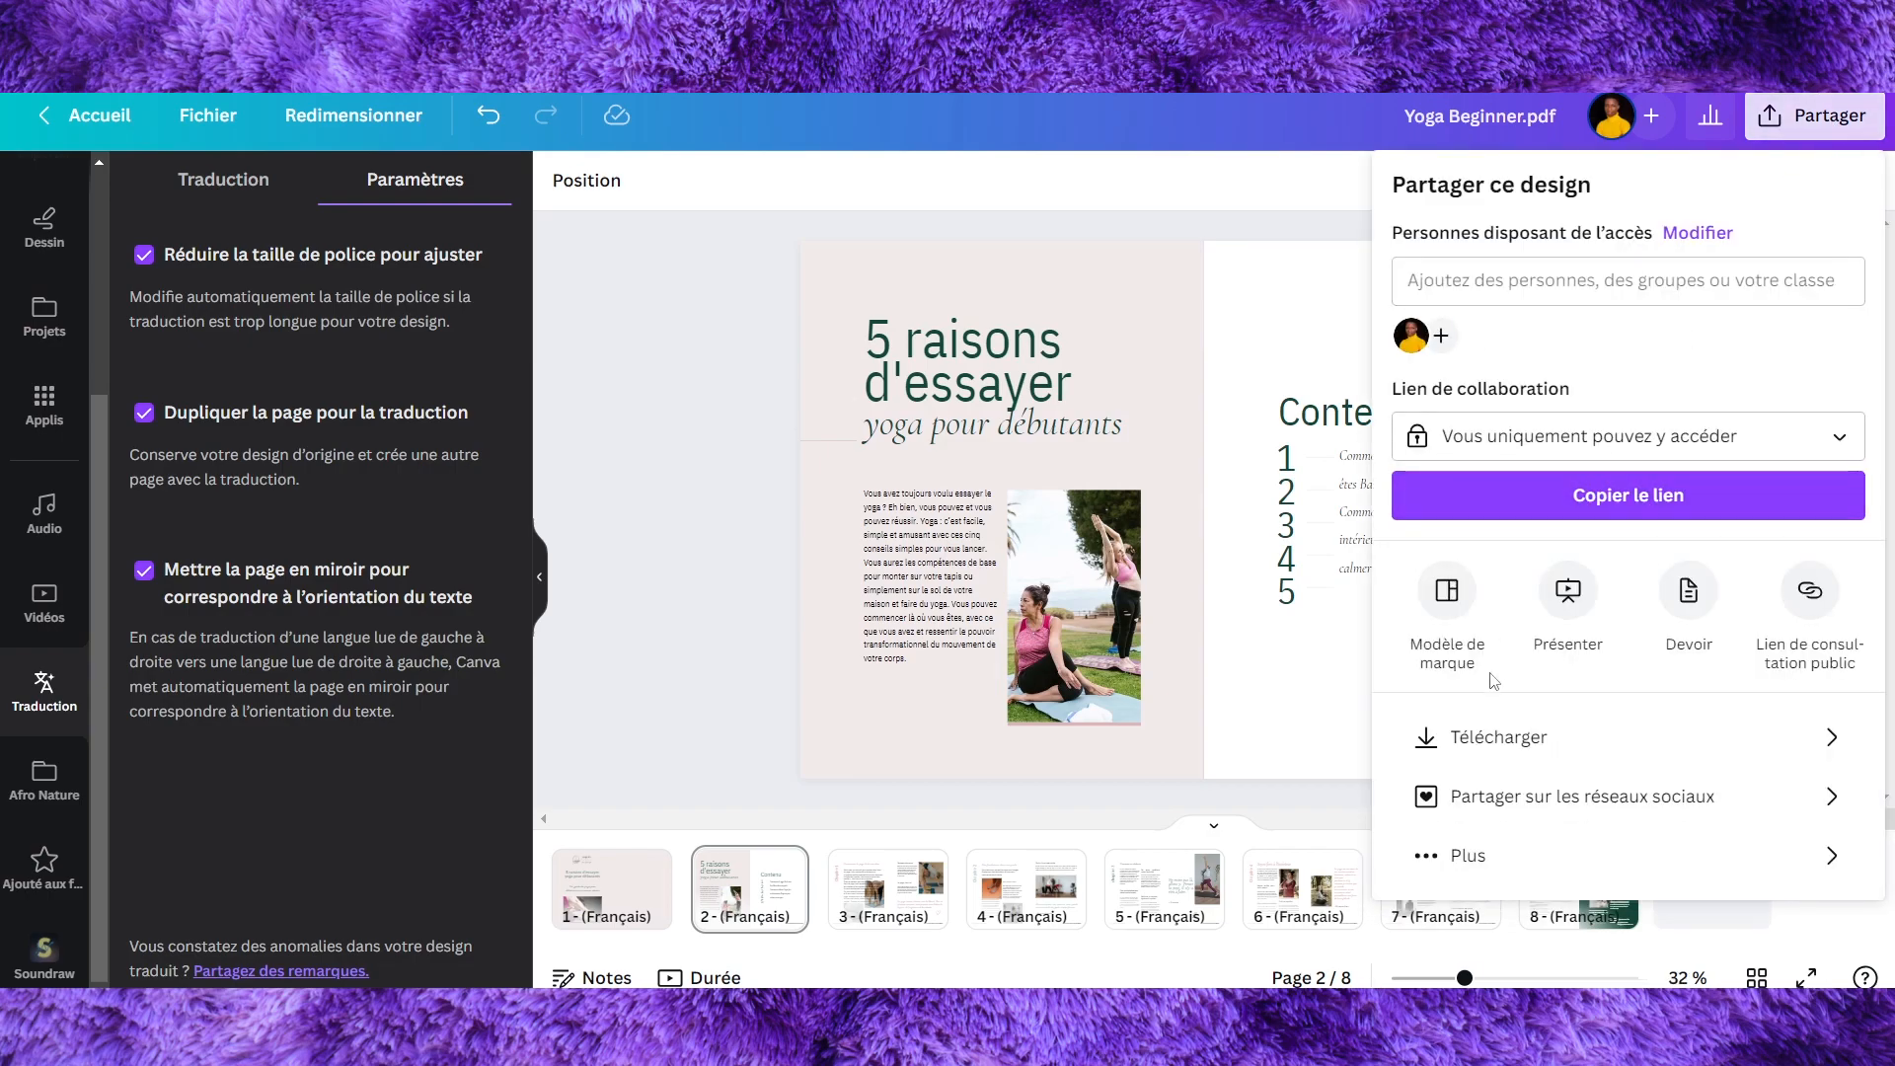
pyautogui.click(1481, 741)
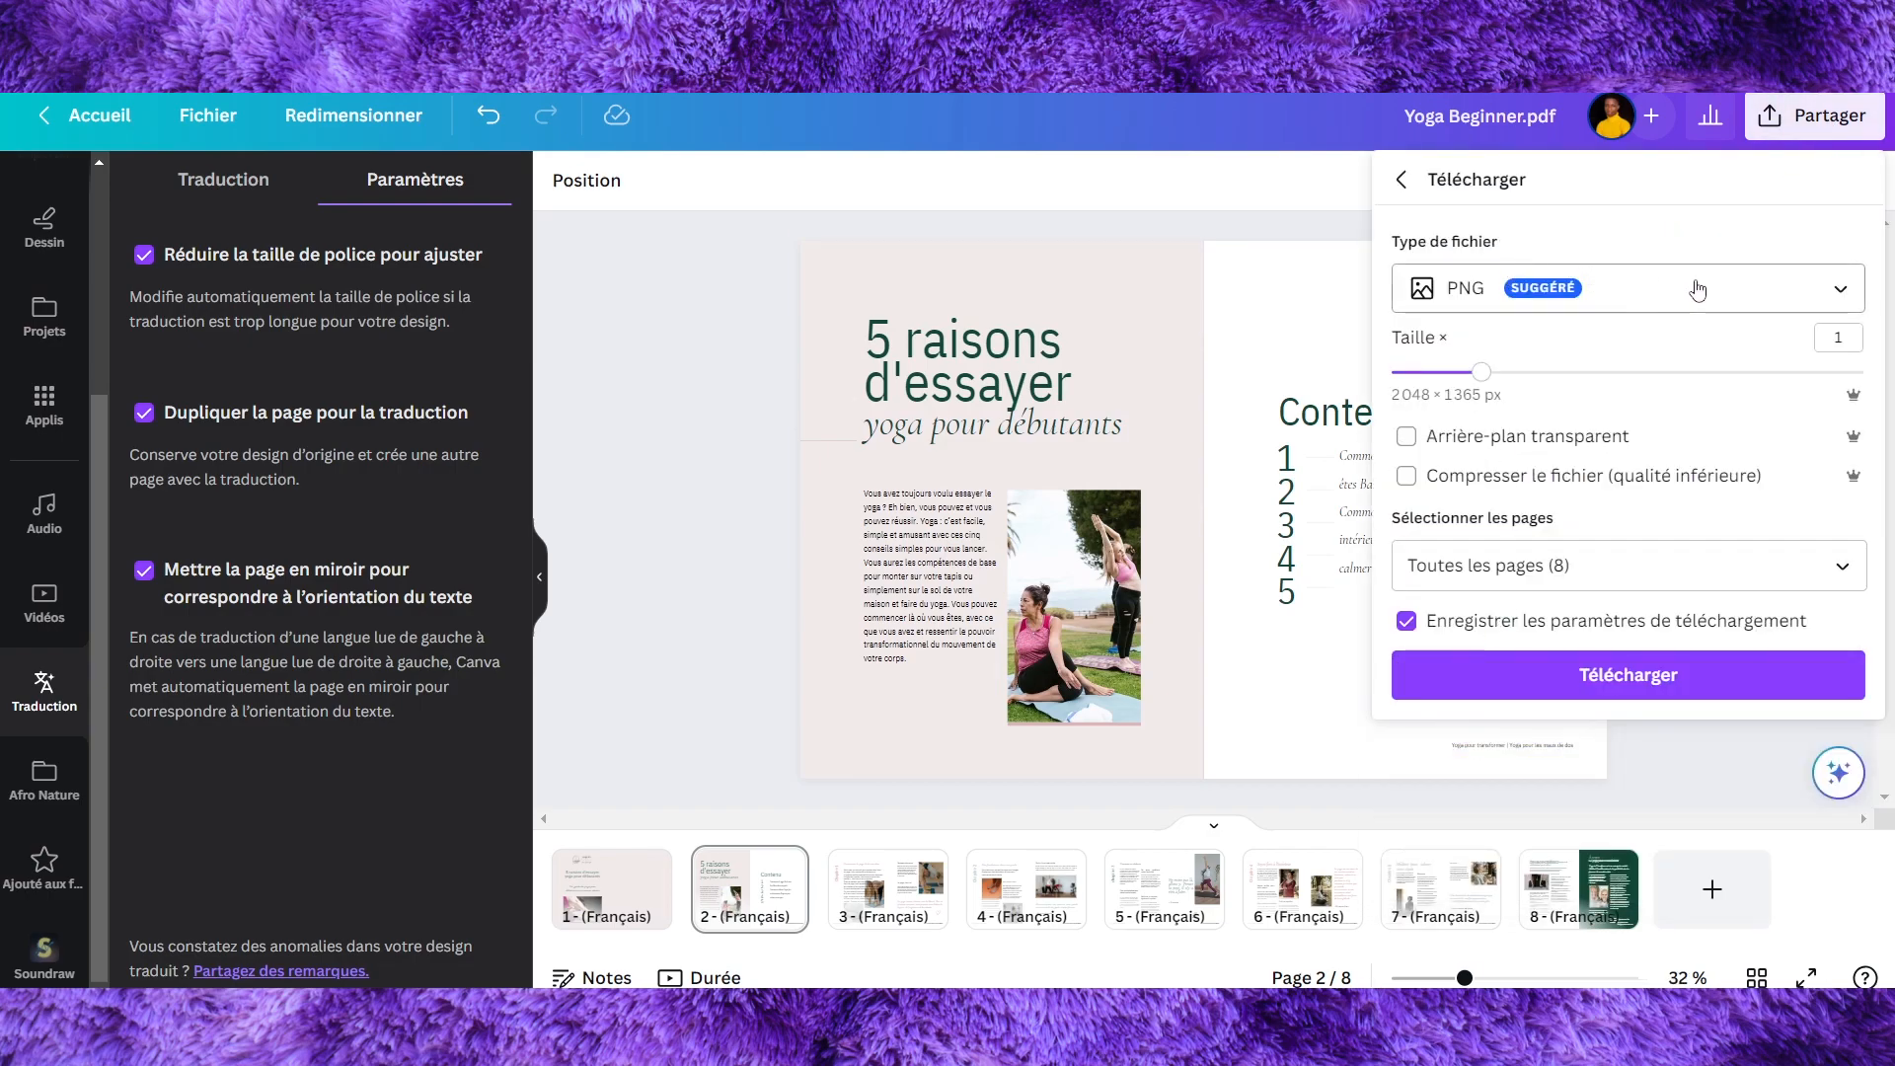
pyautogui.click(1650, 287)
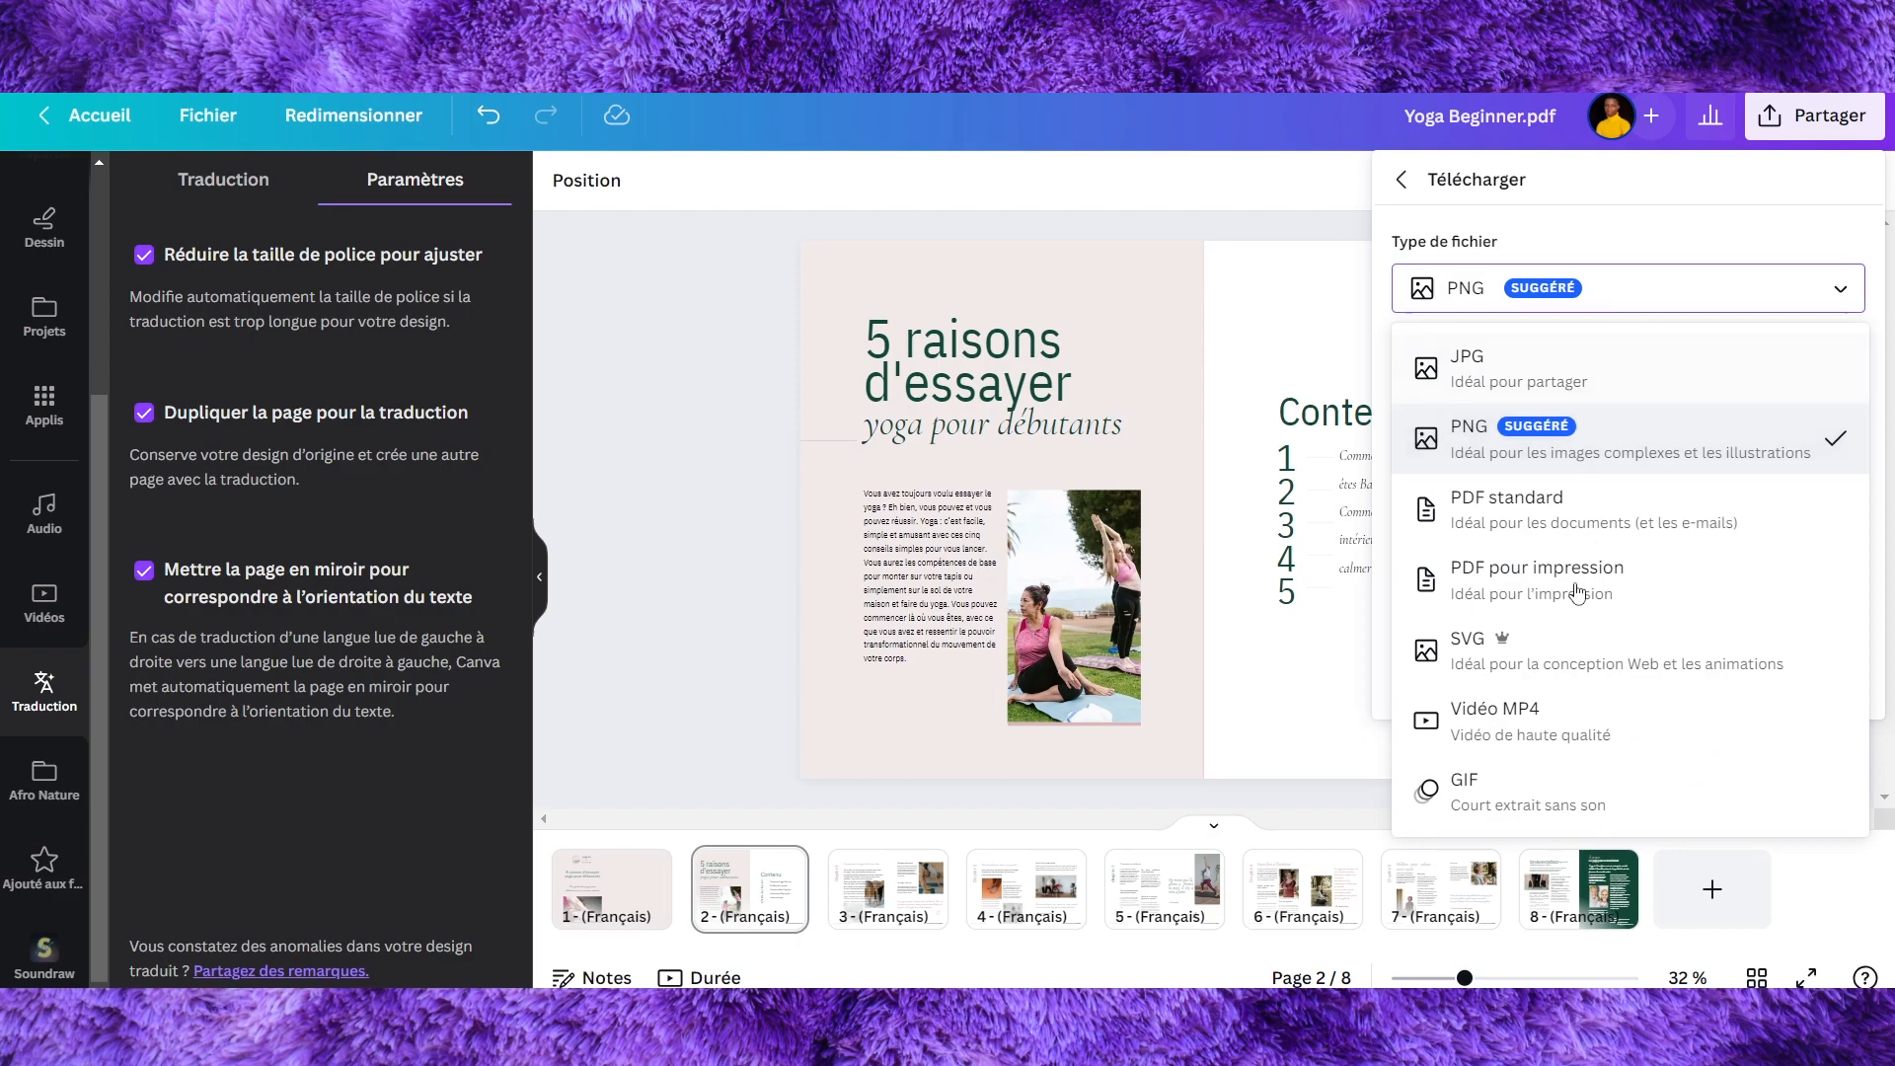
pyautogui.click(1557, 515)
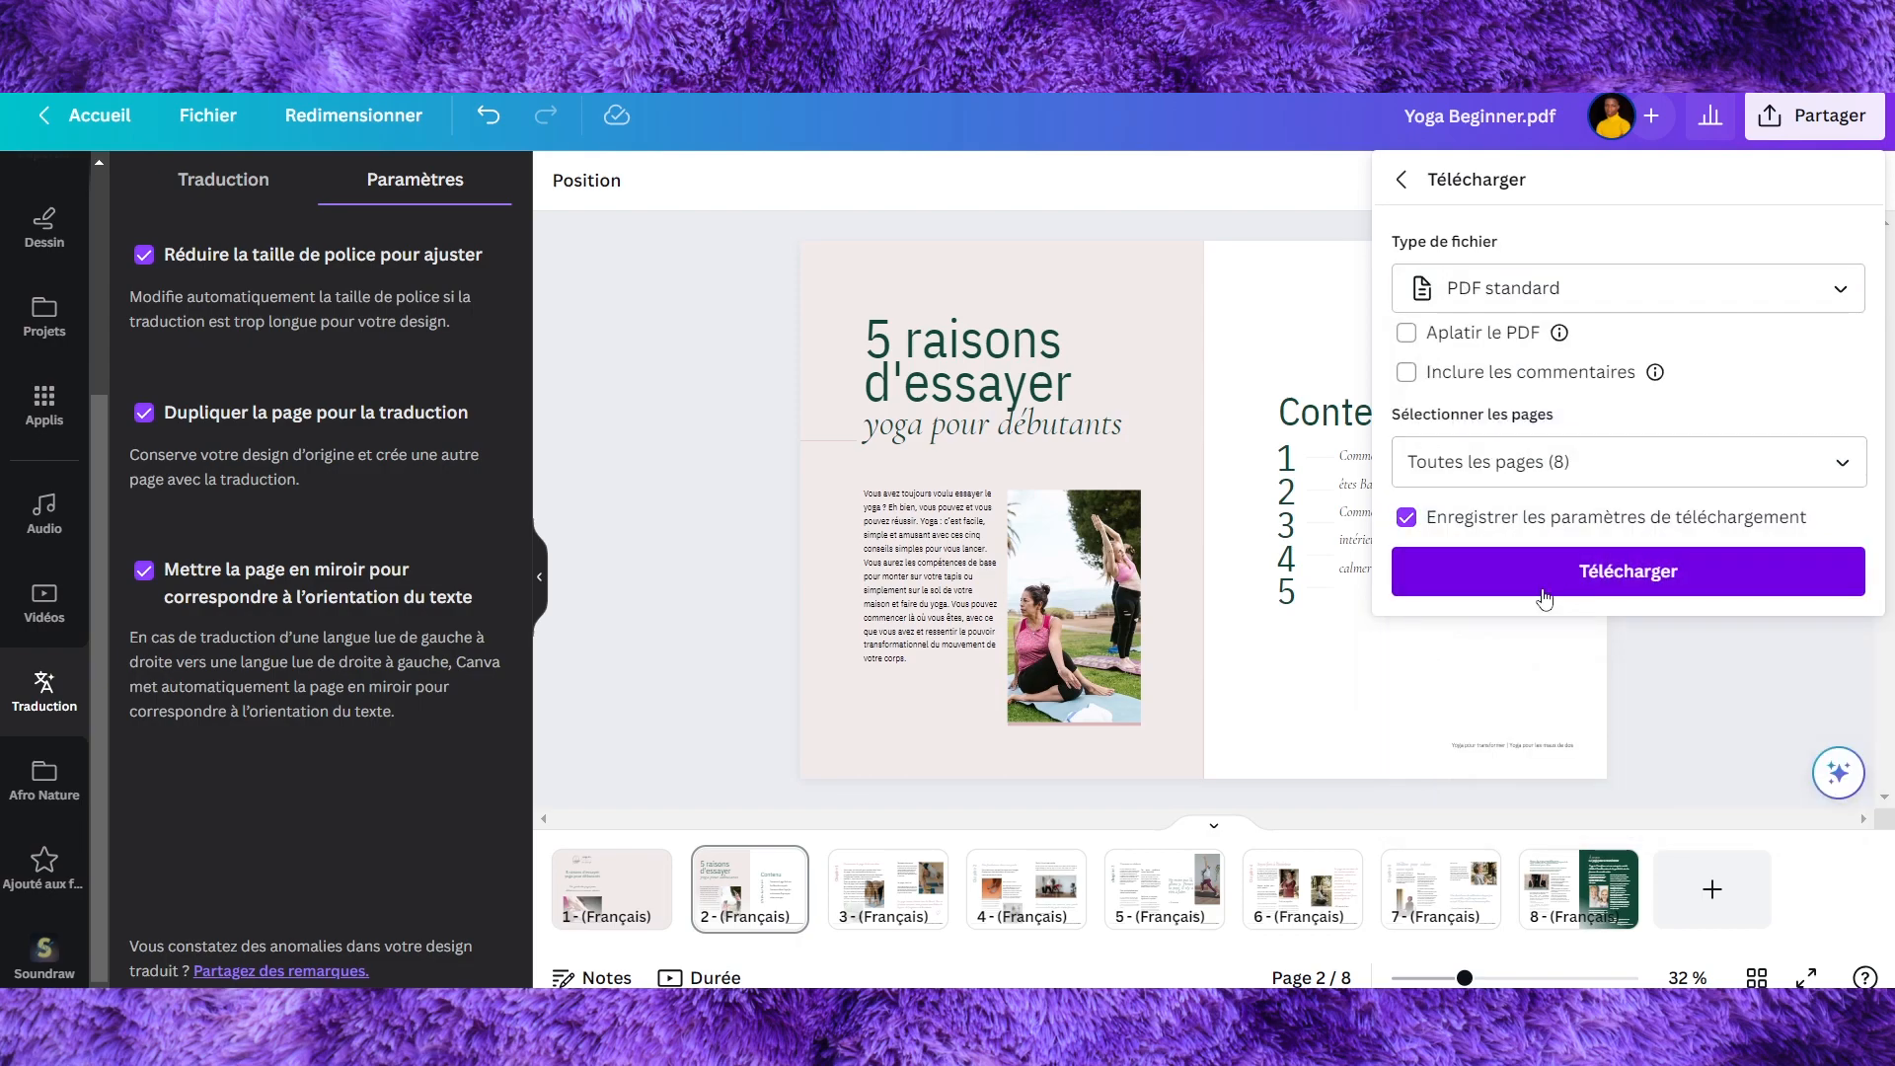
pyautogui.click(1632, 570)
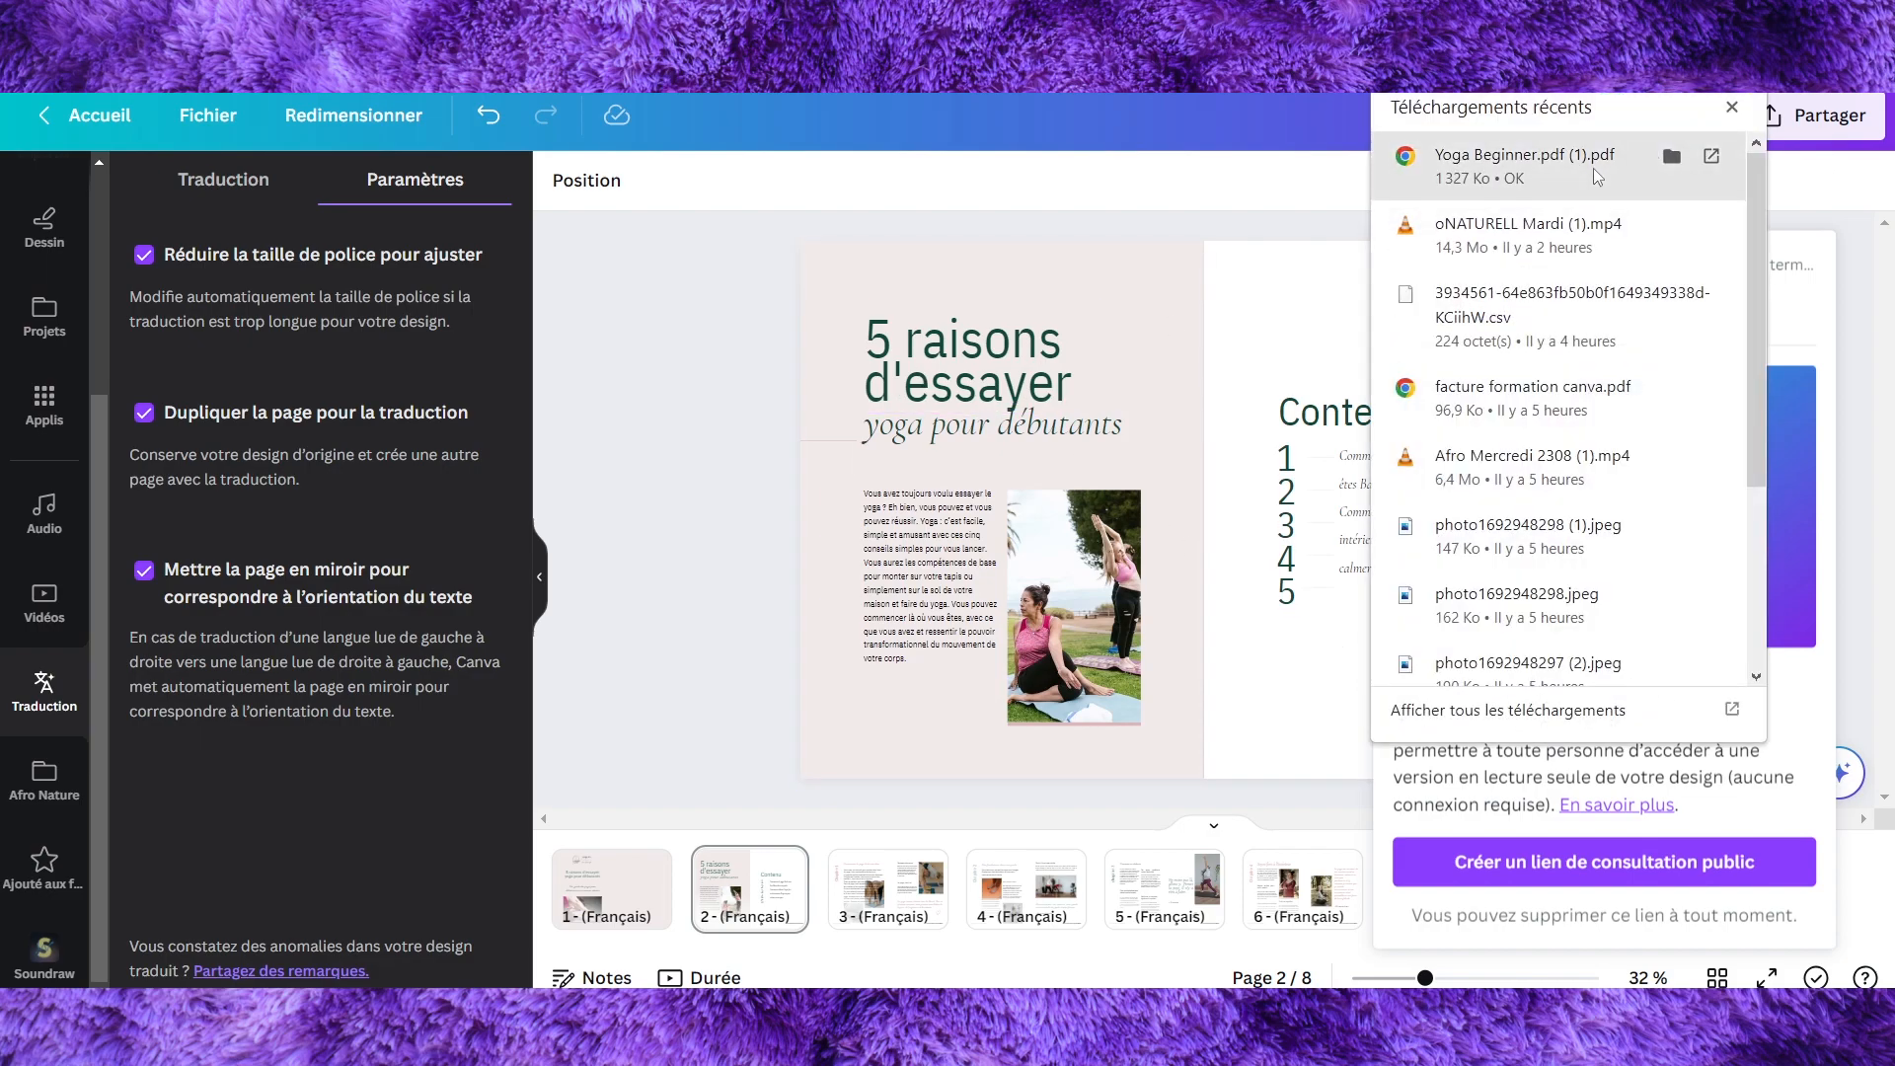
# Step: Open the downloaded Yoga Beginner PDF in the browser's viewer and examine the layout of its French pages
pyautogui.click(1577, 170)
pyautogui.scroll(-5, 1341, 340)
pyautogui.scroll(5, 1319, 321)
pyautogui.click(1058, 117)
pyautogui.scroll(-7, 1134, 435)
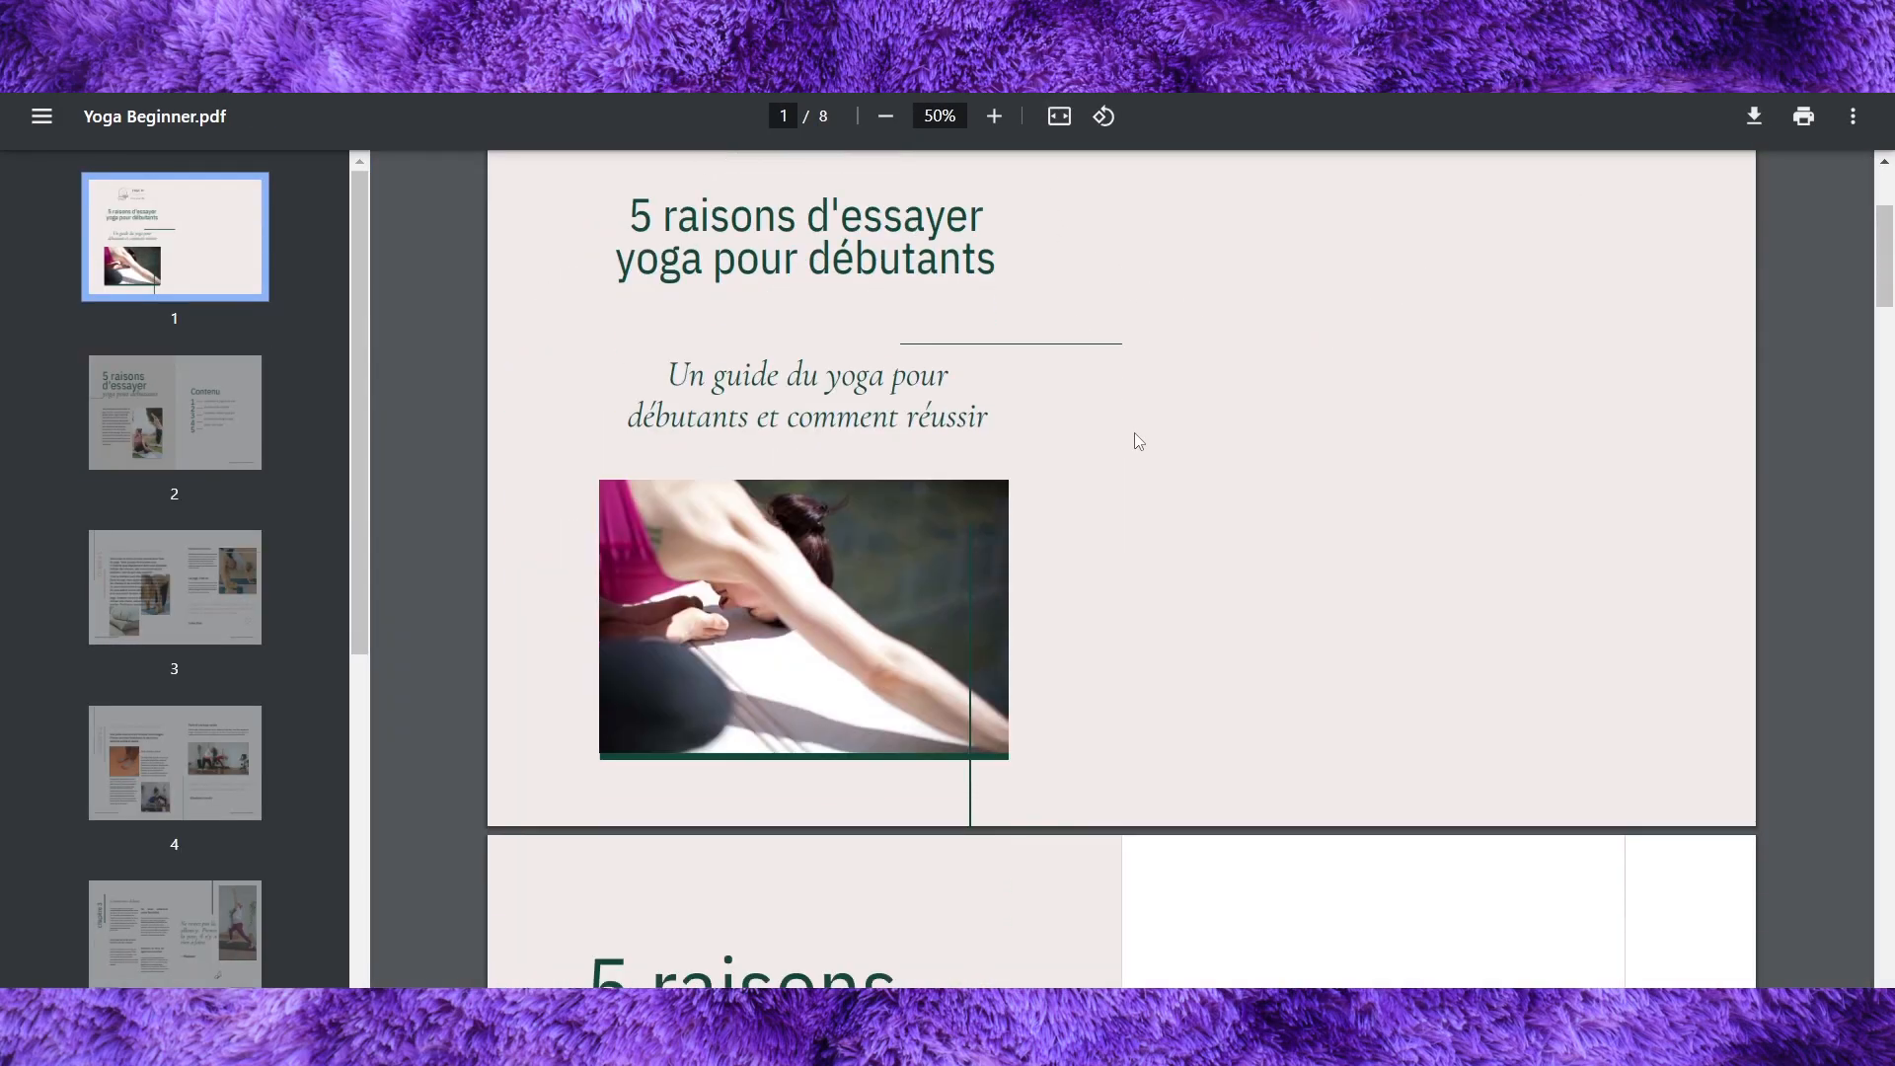
pyautogui.scroll(-12, 1138, 442)
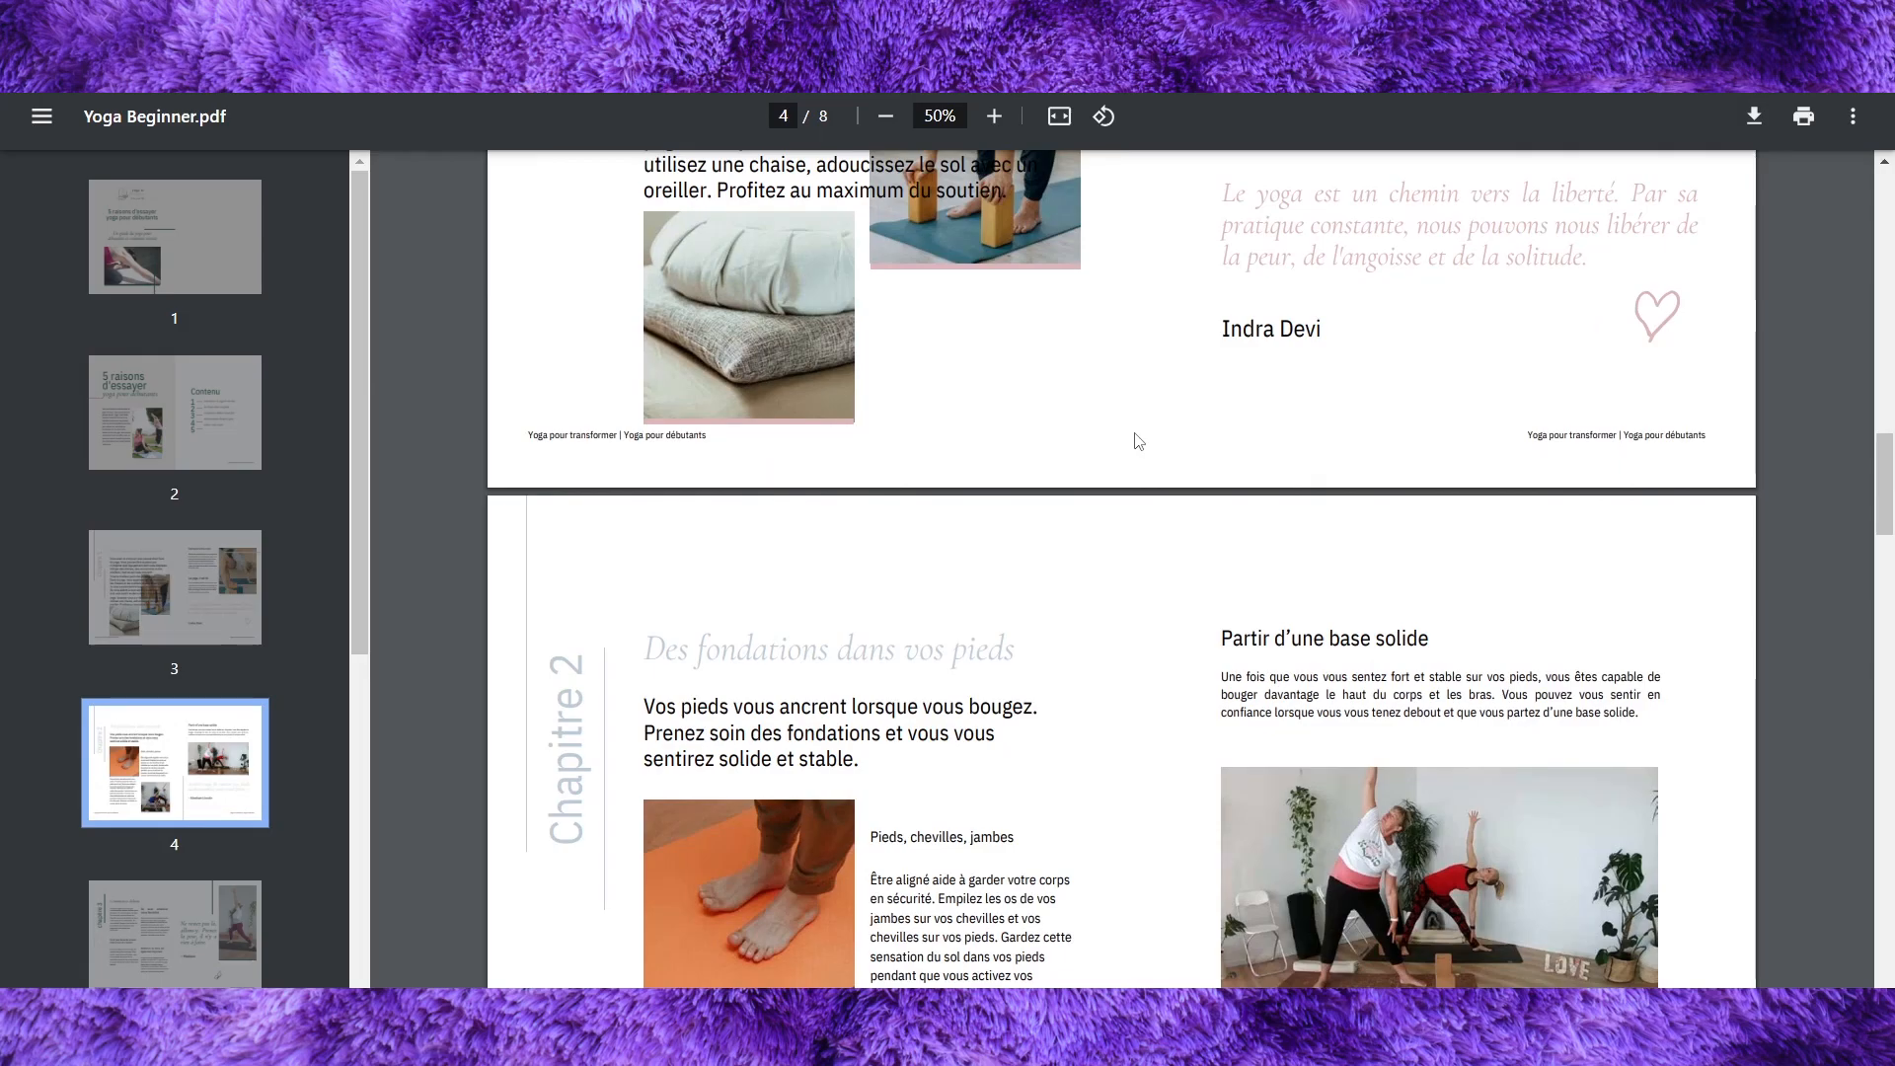
pyautogui.scroll(20, 1138, 441)
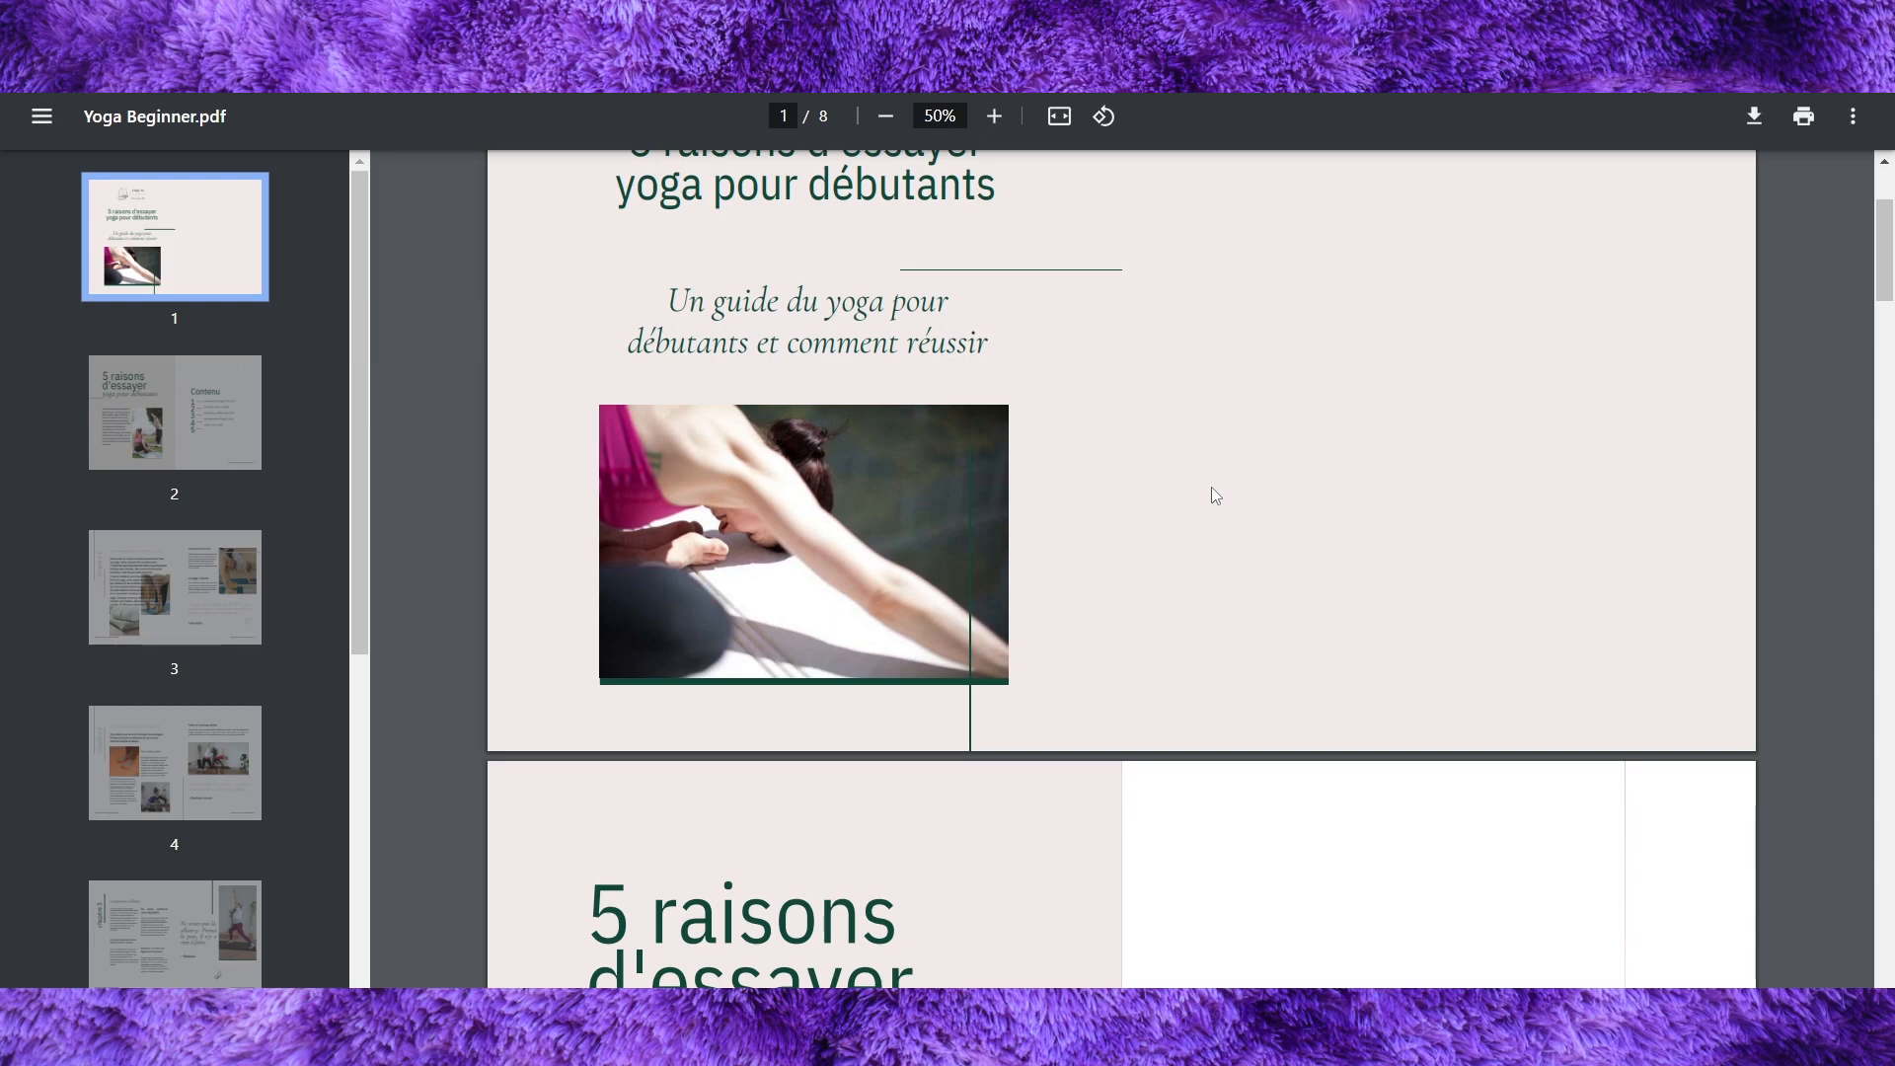
pyautogui.scroll(-3, 1386, 550)
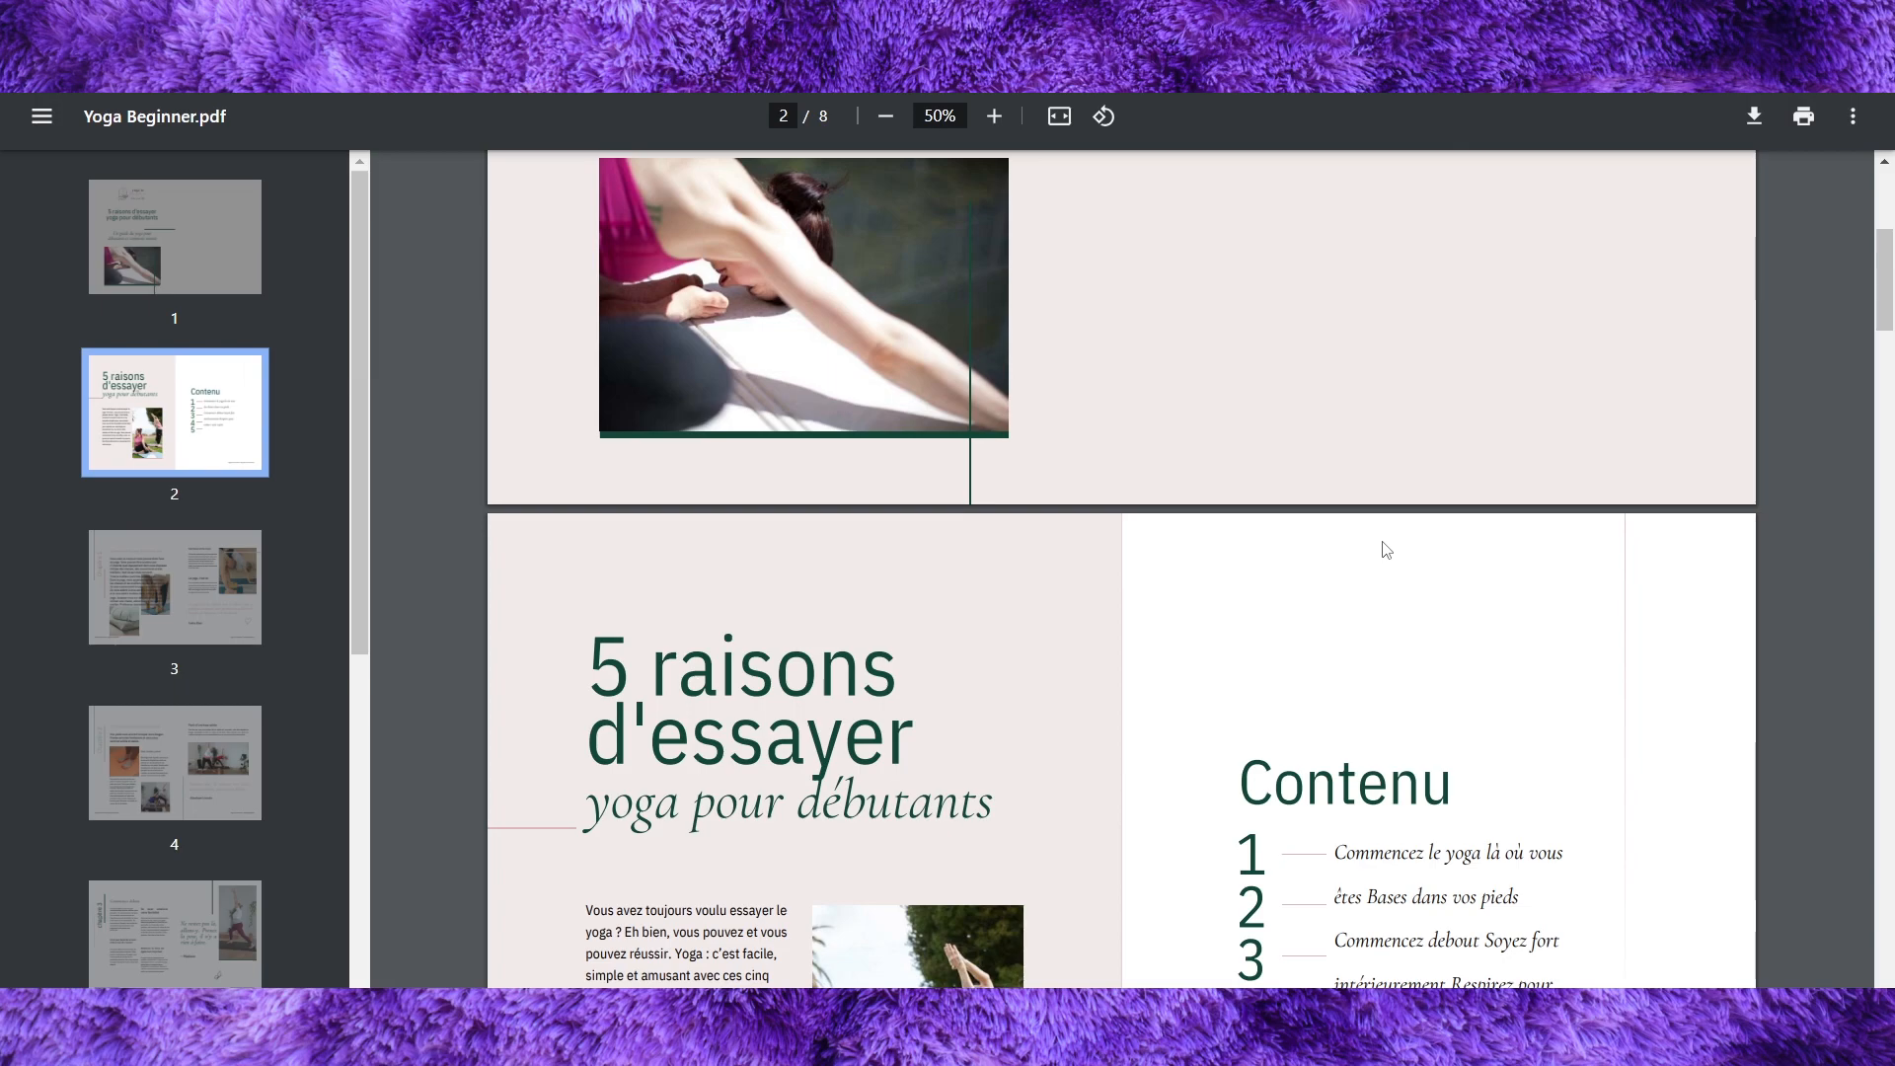
pyautogui.scroll(3, 1386, 549)
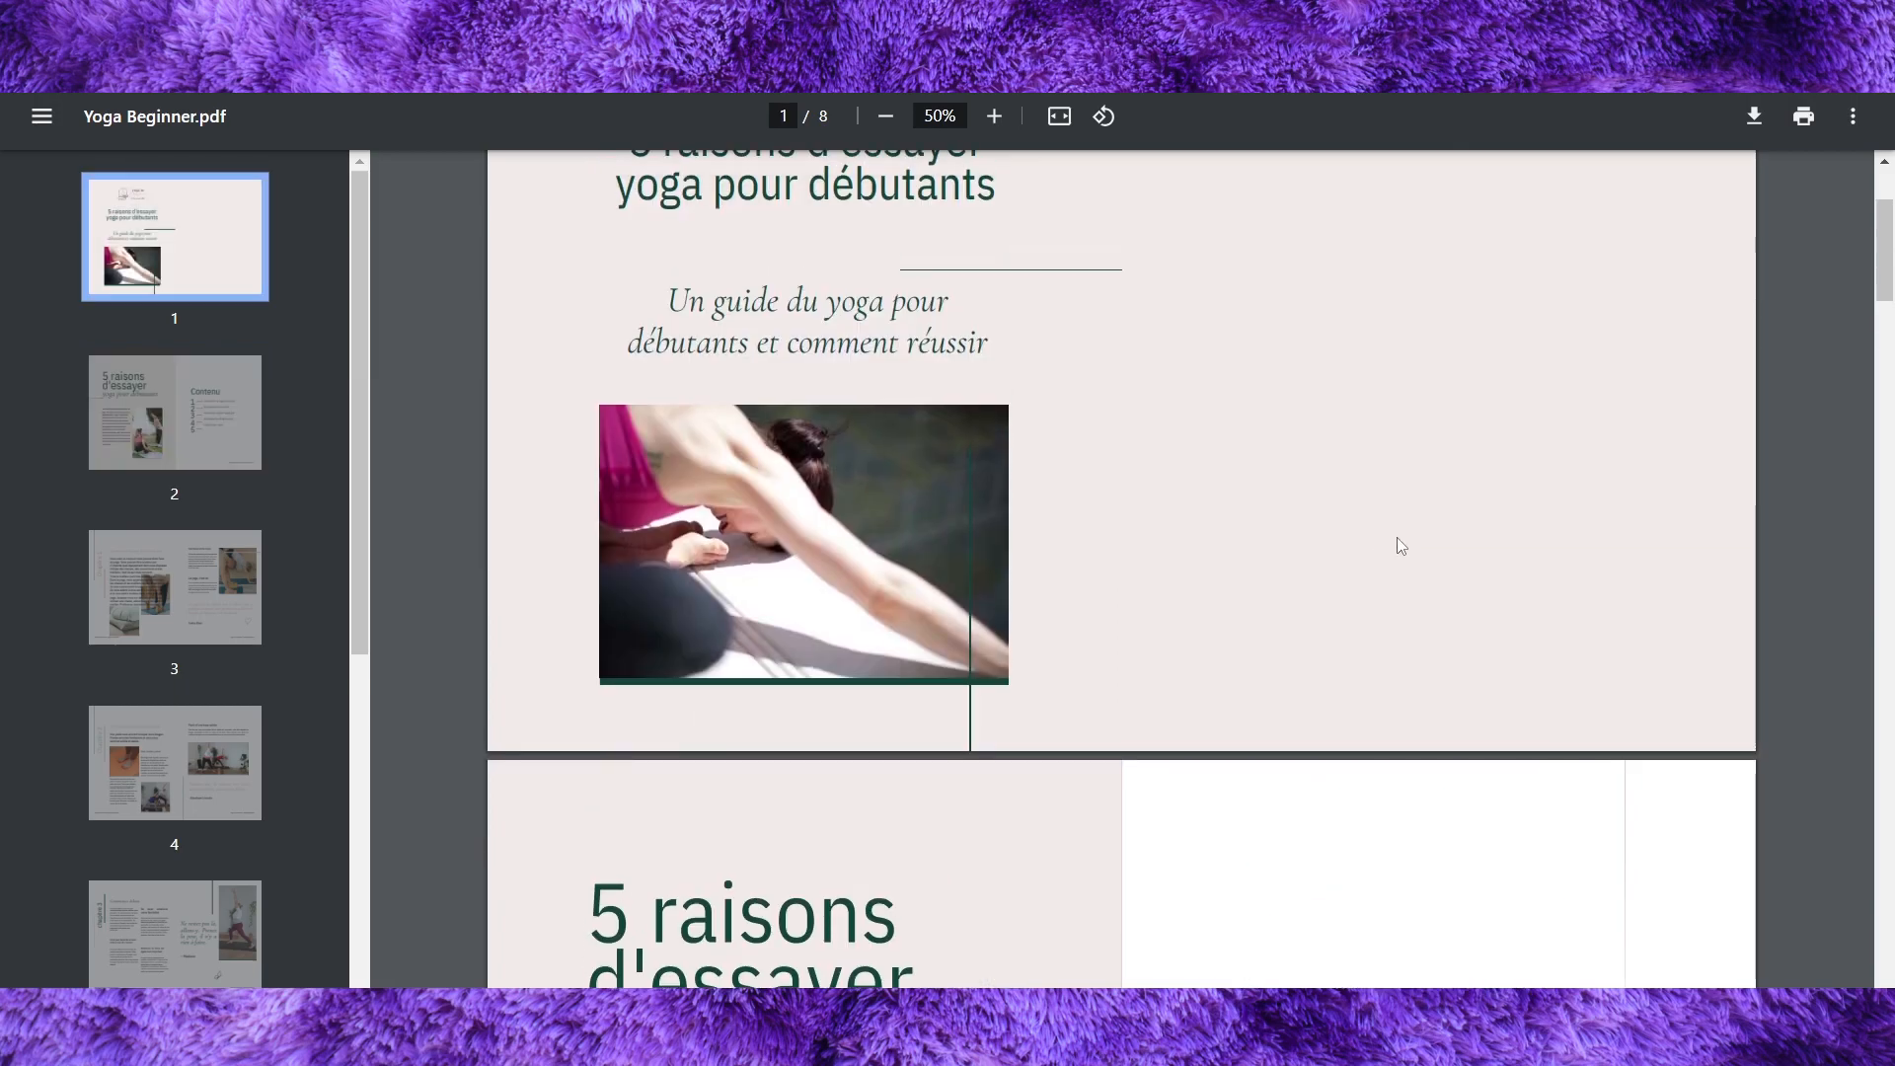